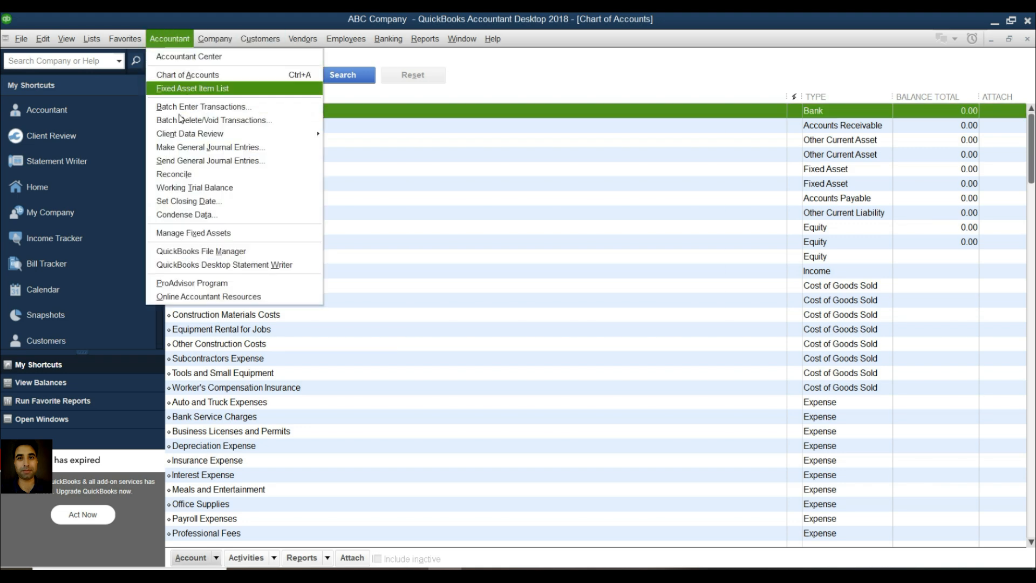
Review the Excel Salaries sheet and confirm the 103-employee count in cell E106
left_click(613, 84)
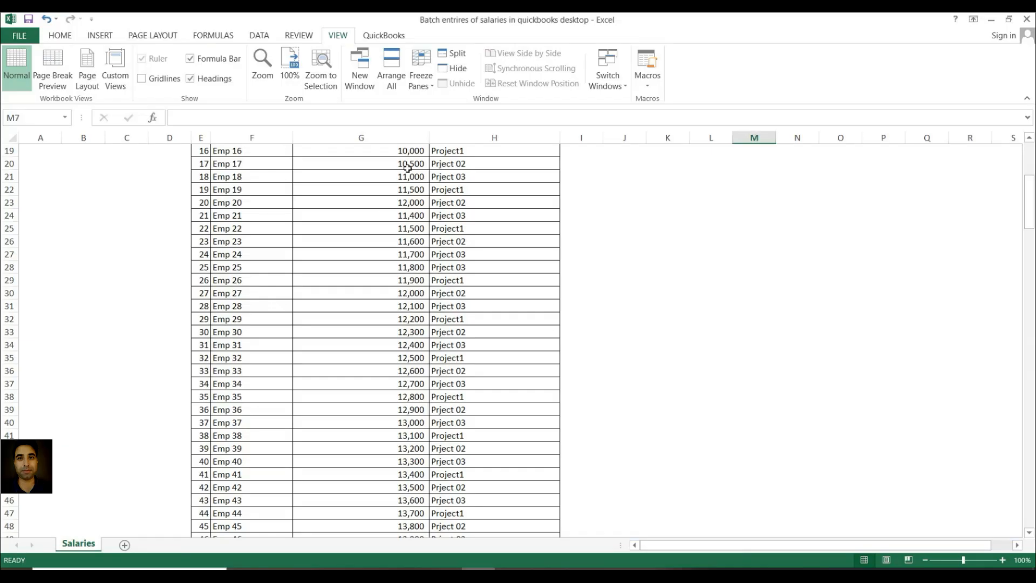
scroll(410, 162, "up", 6)
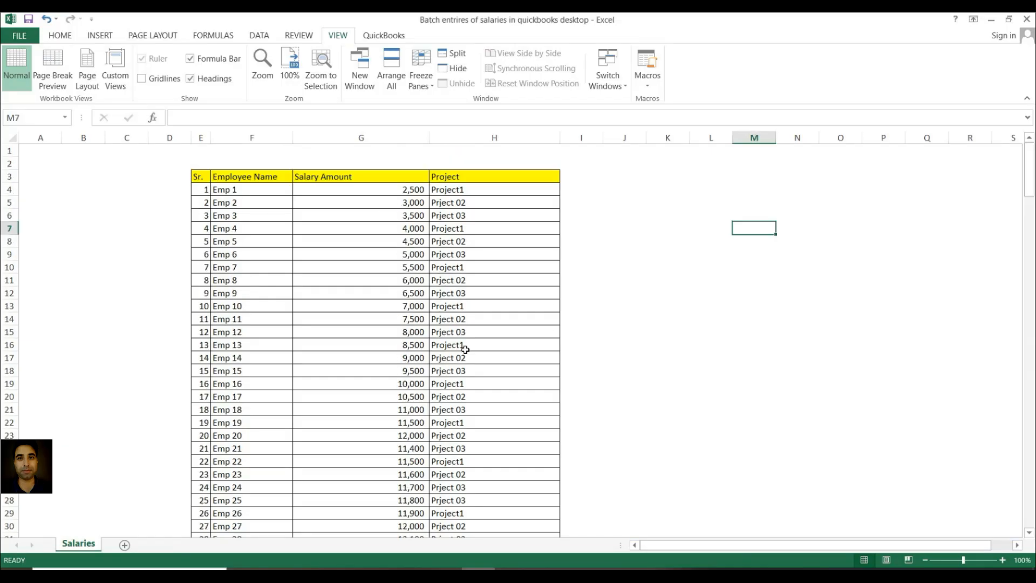
scroll(330, 268, "down", 6)
scroll(330, 268, "down", 20)
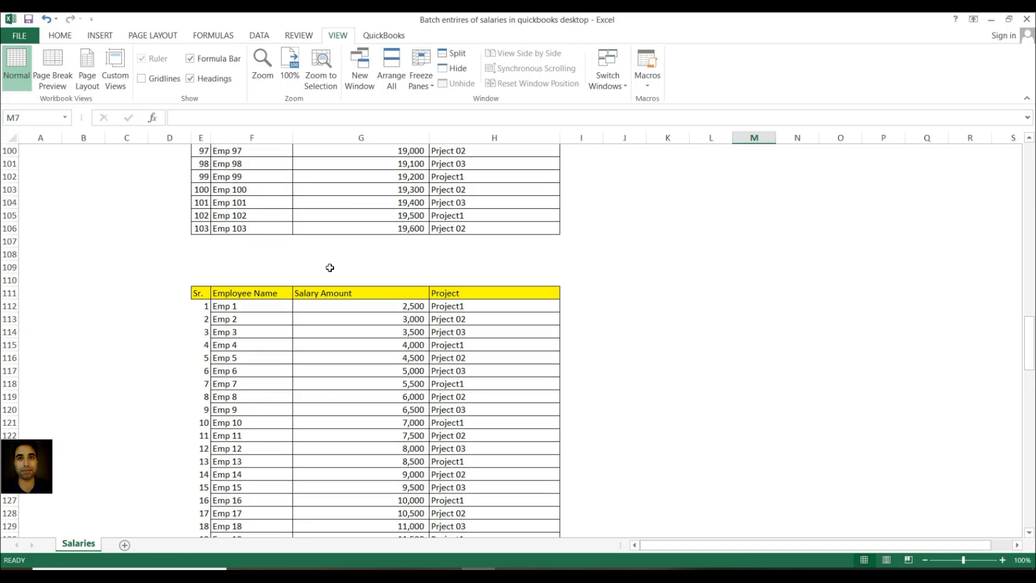
left_click(203, 229)
scroll(338, 245, "up", 8)
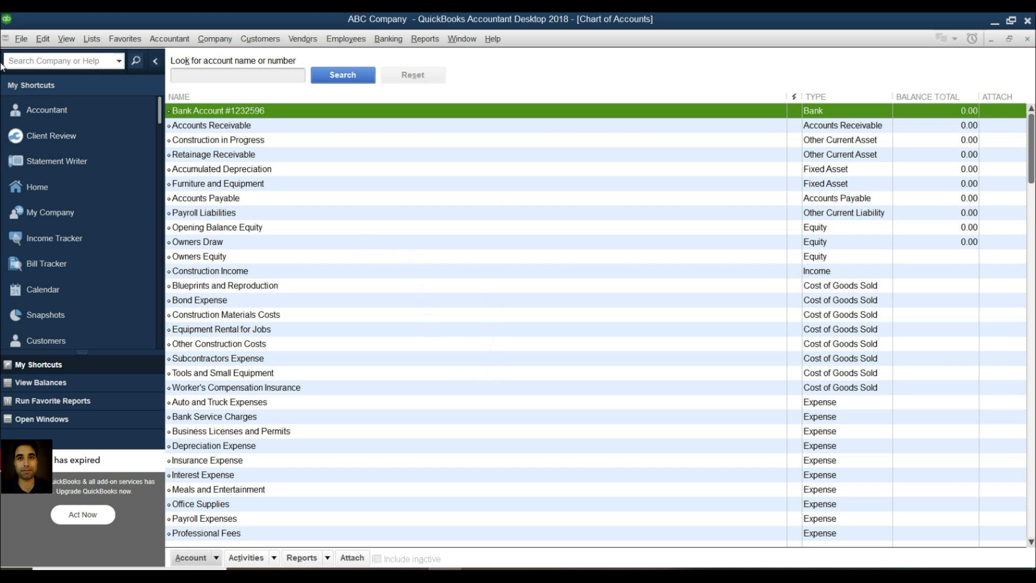
Reopen the chart of accounts and start a new Bank-type account
left_click(89, 39)
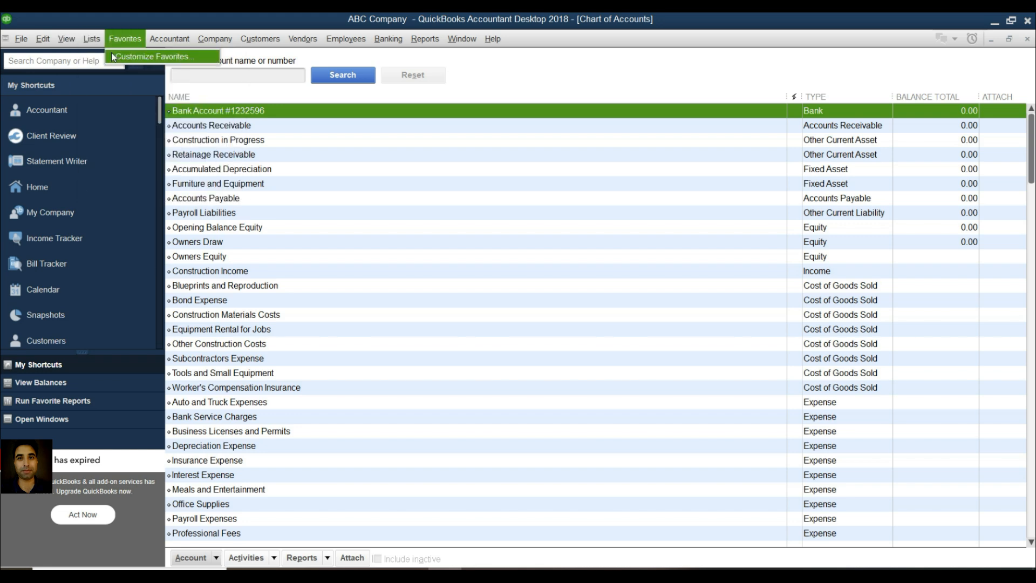
left_click(106, 58)
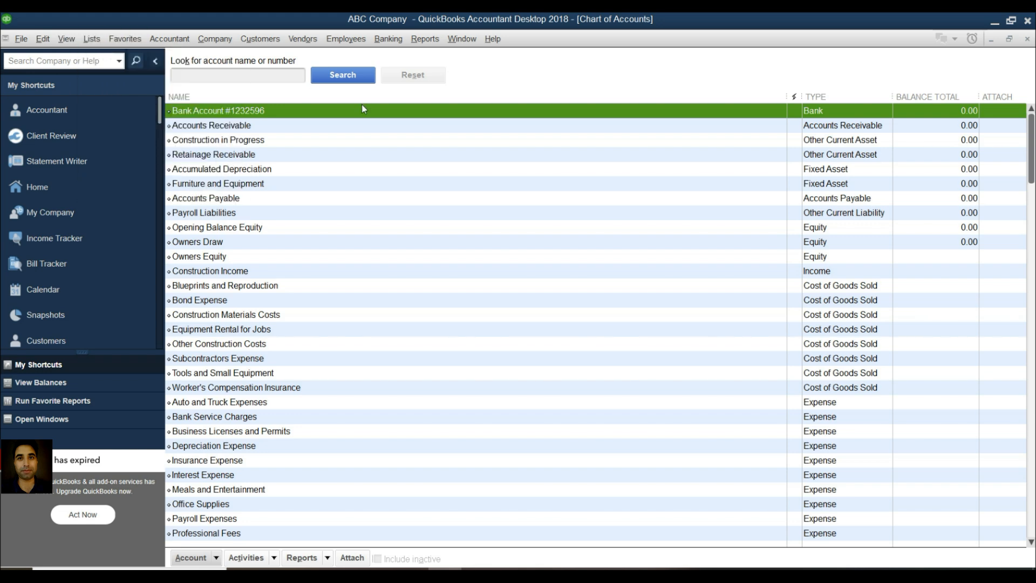
left_click(190, 558)
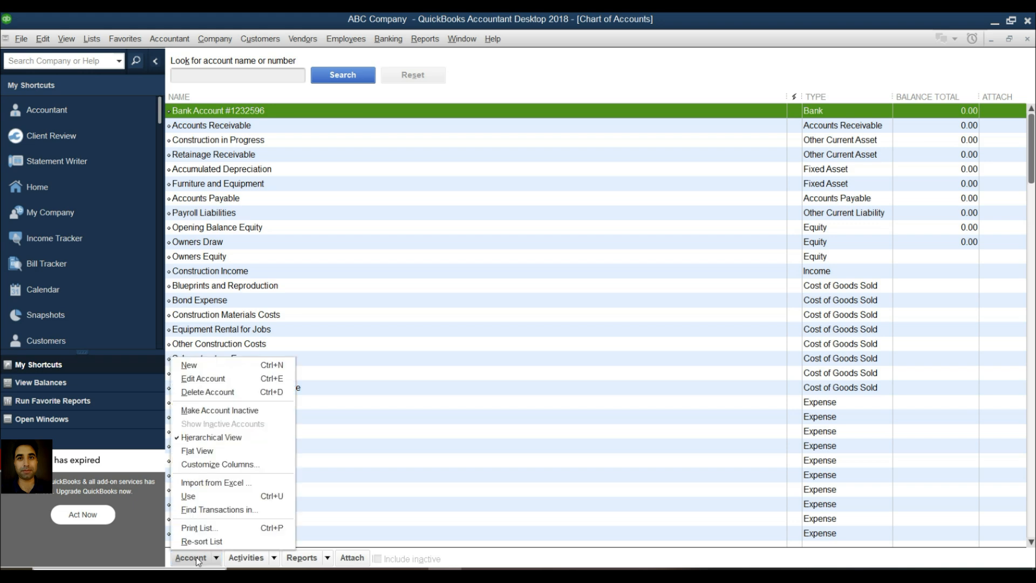
left_click(212, 377)
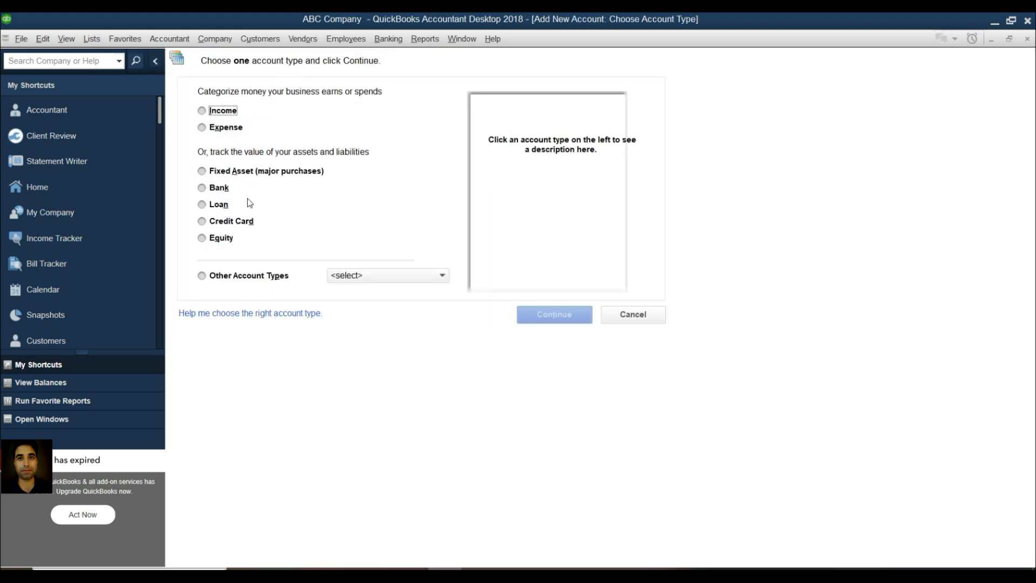
left_click(215, 190)
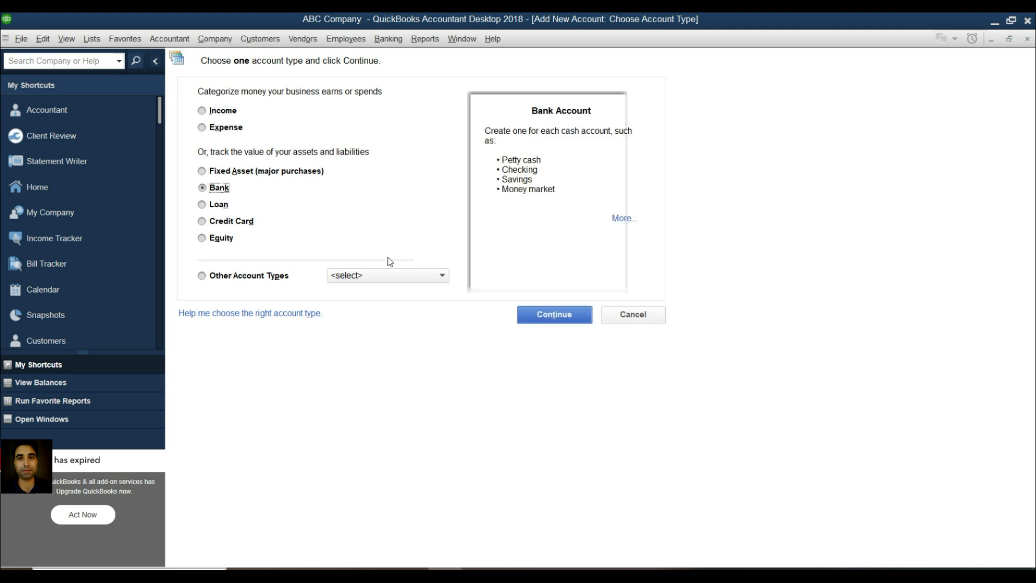
left_click(540, 318)
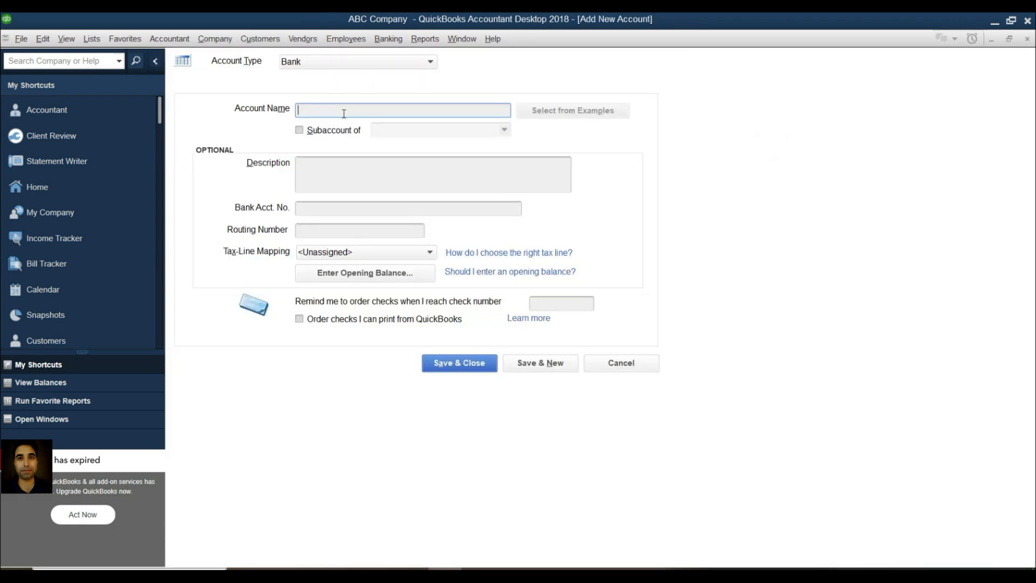
Name the account 'Payroll Liabilities Ac', save it, and decline bank feed setup
type("Payroll Liabilities")
left_click(994, 22)
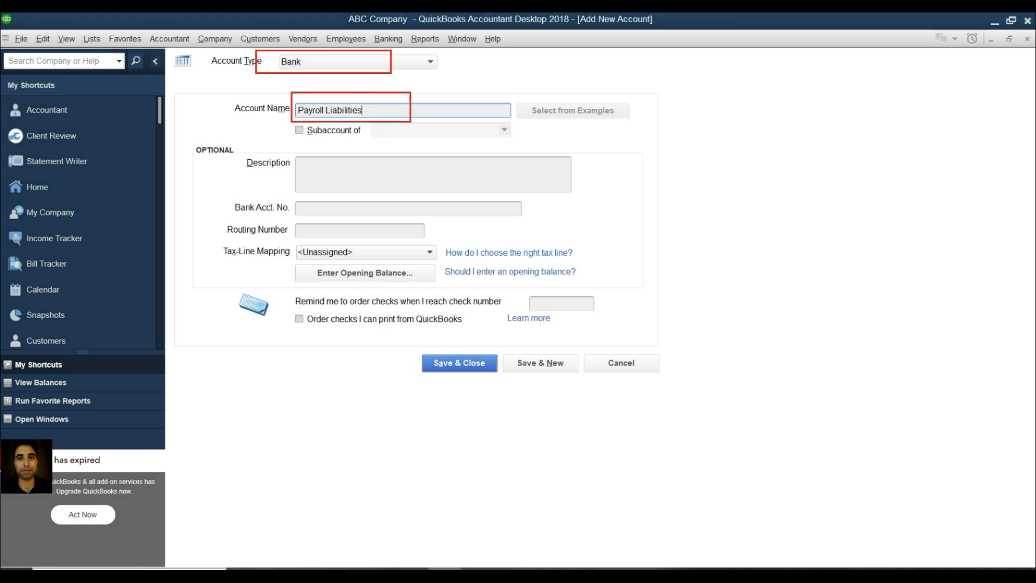
left_click(373, 180)
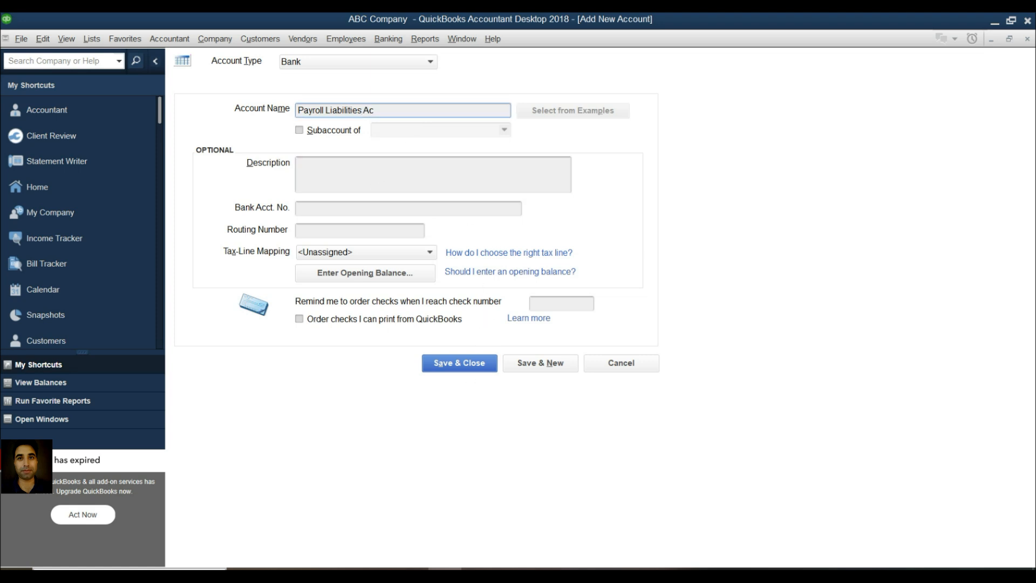
left_click(454, 361)
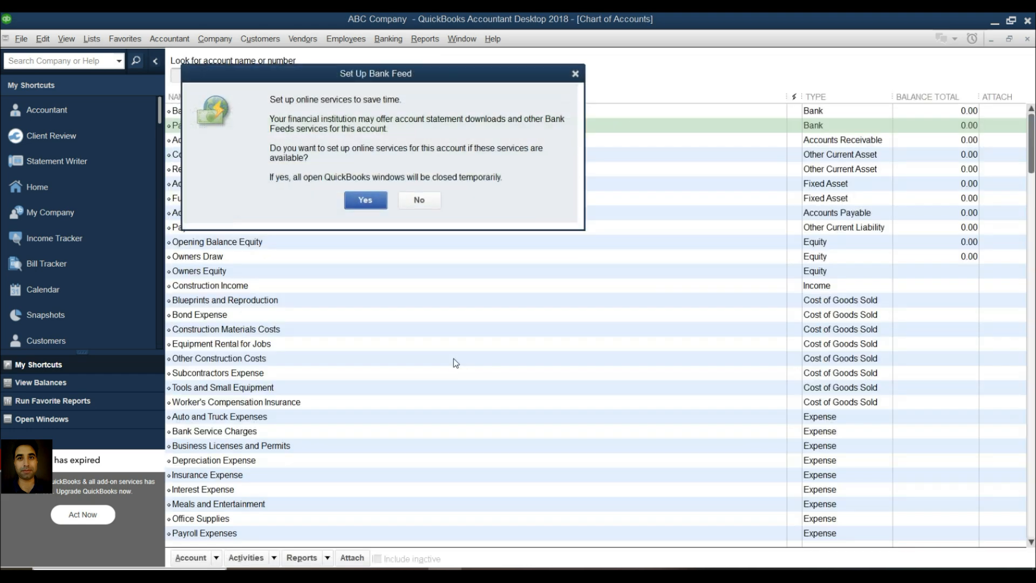
left_click(419, 200)
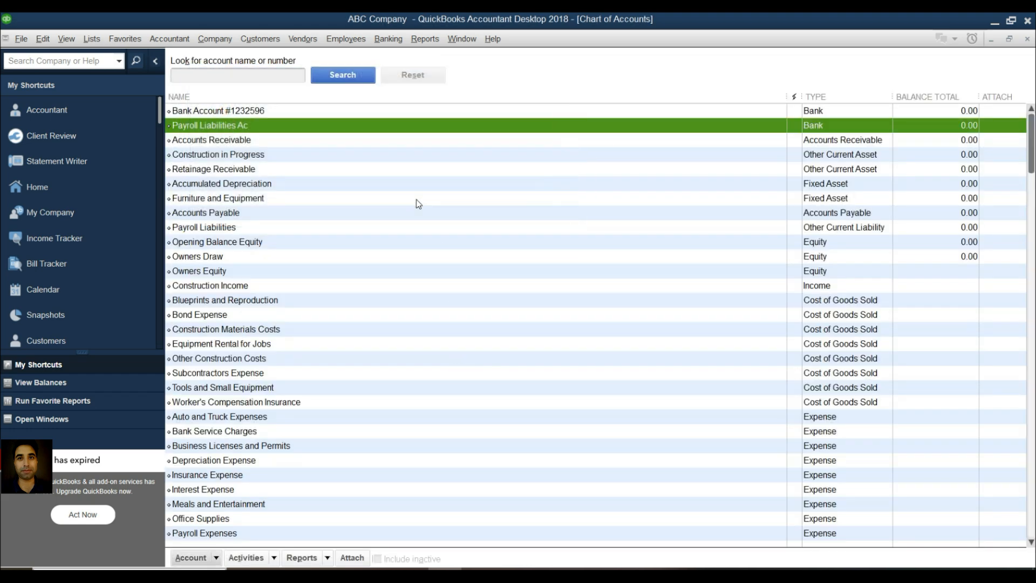
Glance over the Excel salaries workbook, then return to the QuickBooks chart of accounts
mouse_move(478, 575)
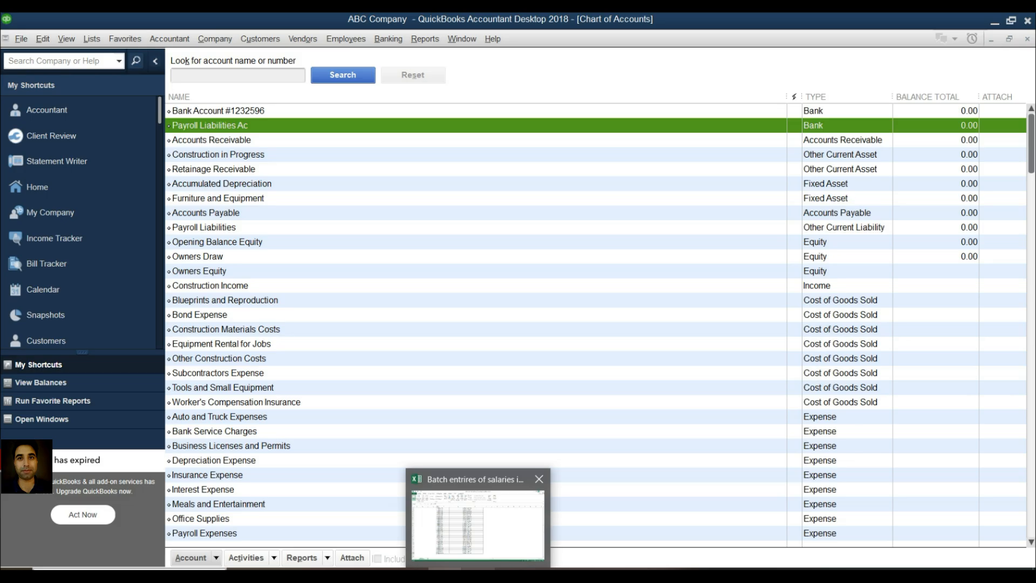
left_click(479, 524)
scroll(328, 301, "up", 20)
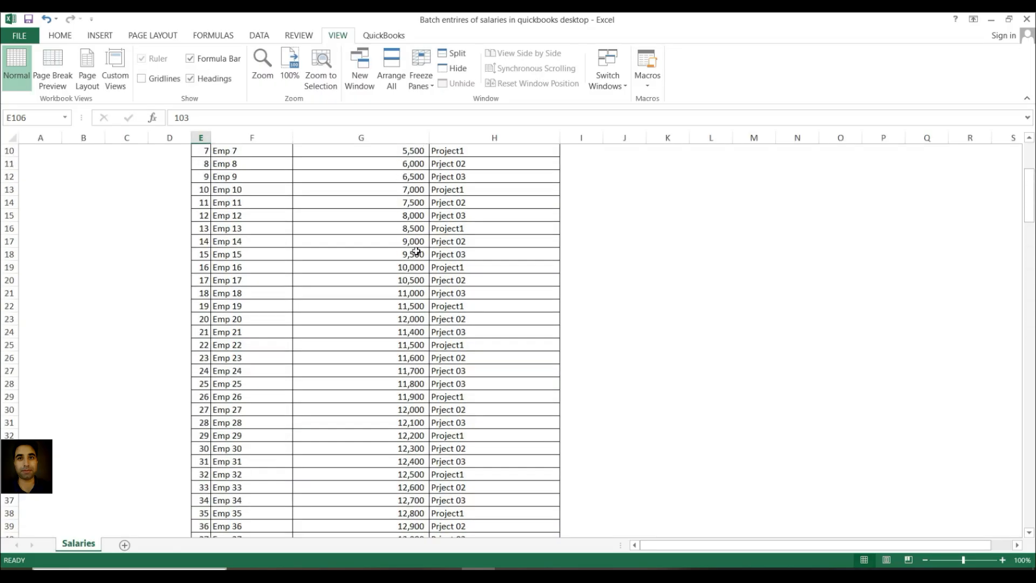
scroll(421, 251, "up", 7)
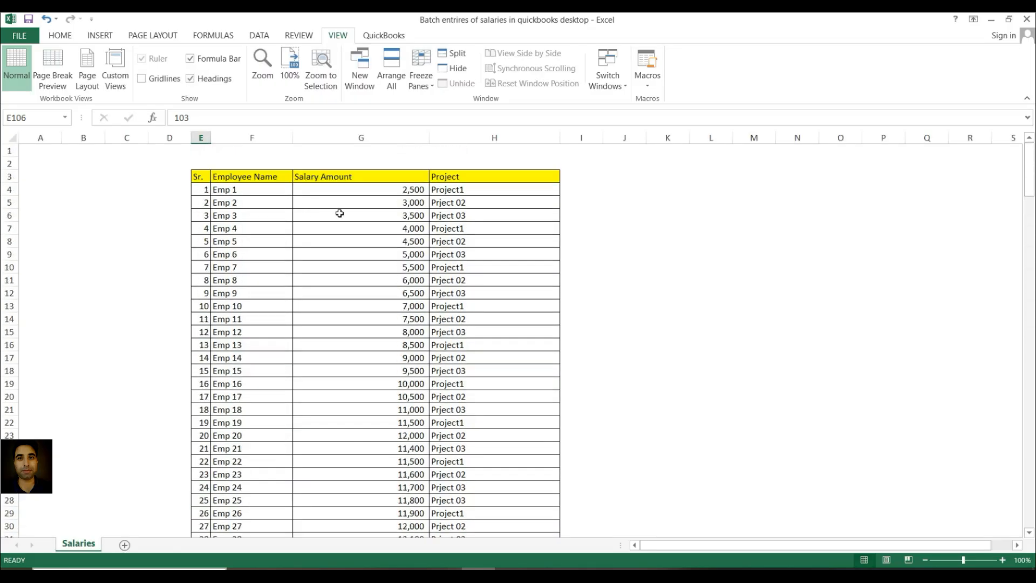
scroll(401, 315, "down", 1)
left_click(444, 574)
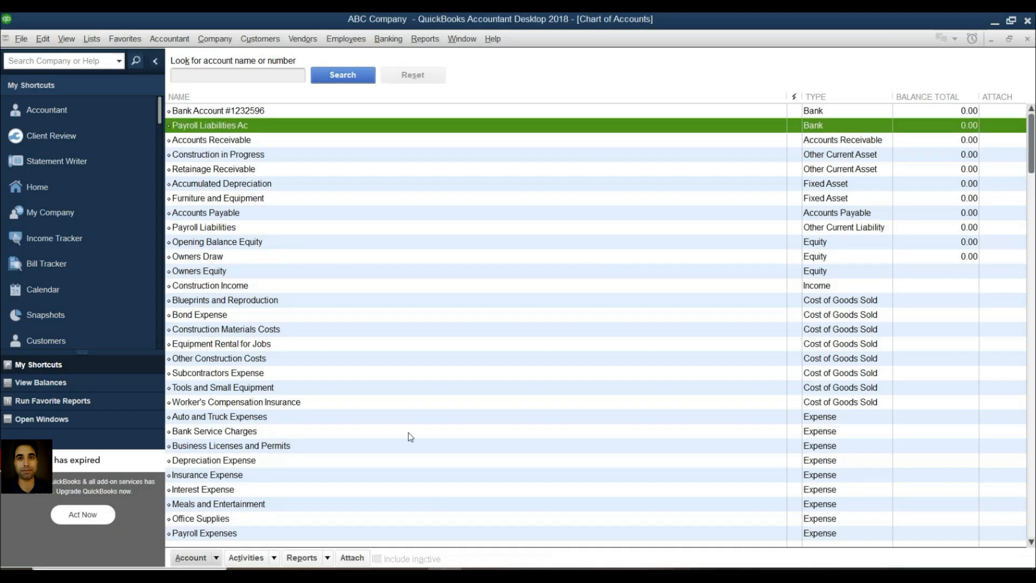
Set up Batch Enter Transactions for Checks drawn on Payroll Liabilities Ac
left_click(161, 40)
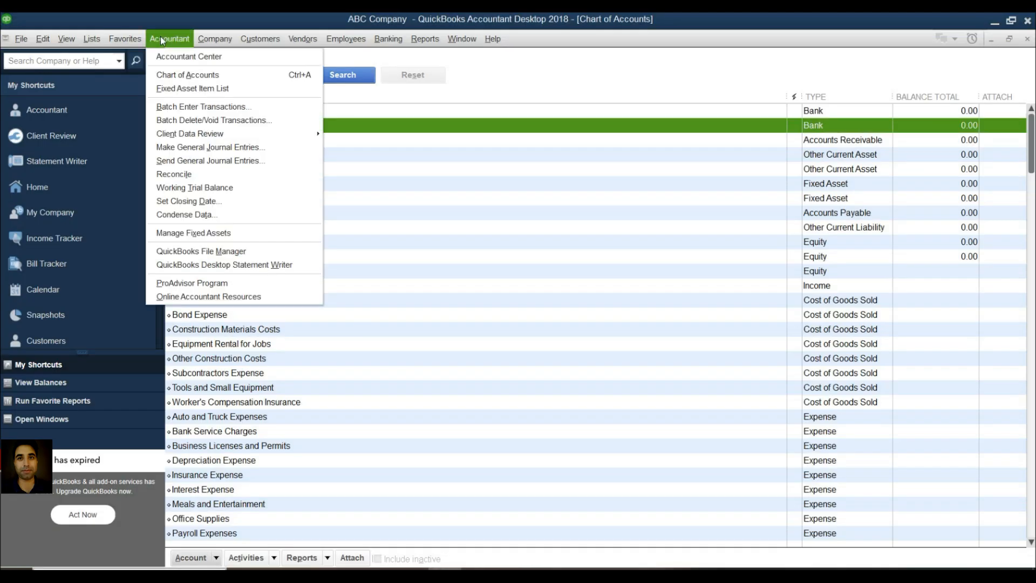
left_click(173, 107)
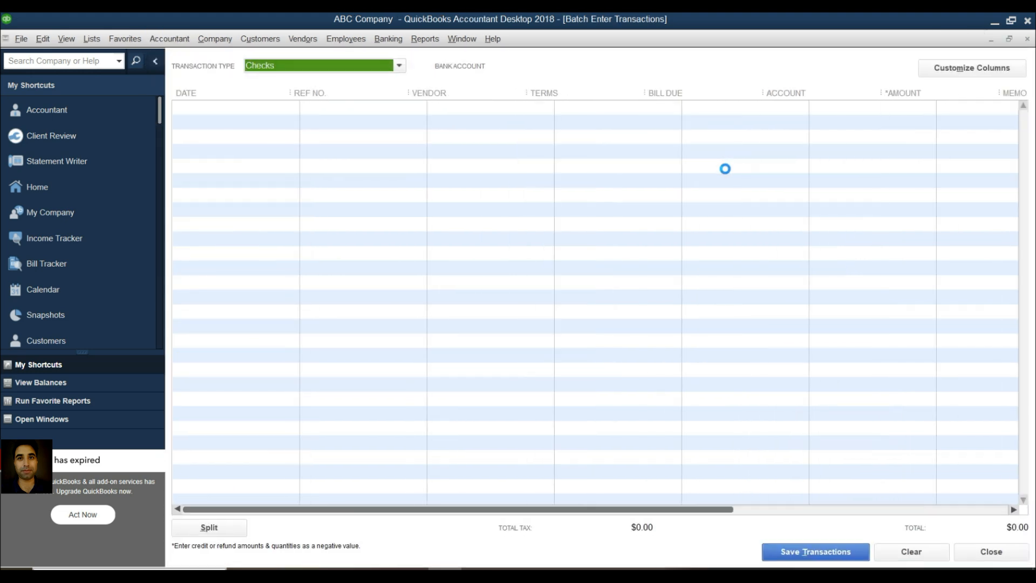
mouse_move(473, 47)
left_mouse_down()
mouse_move(514, 91)
mouse_move(709, 88)
left_mouse_up()
left_click_drag(664, 57, 640, 89)
left_click_drag(639, 66, 672, 90)
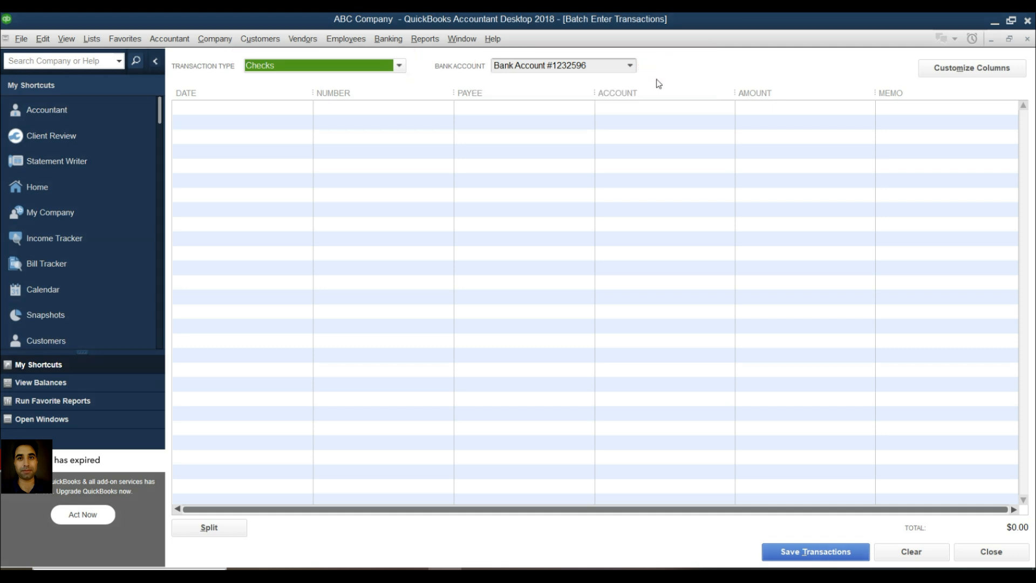
left_click(631, 66)
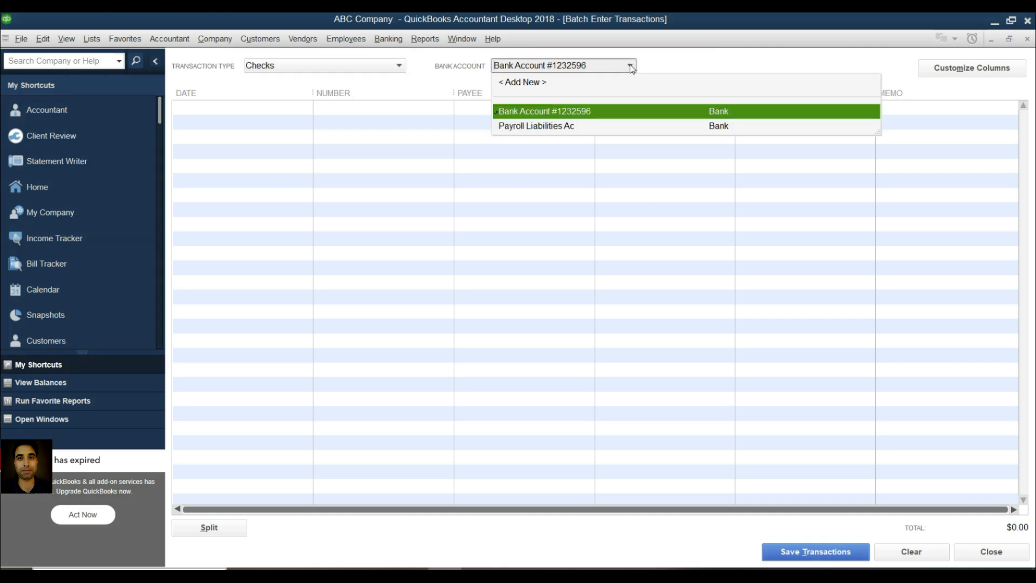
left_click(566, 126)
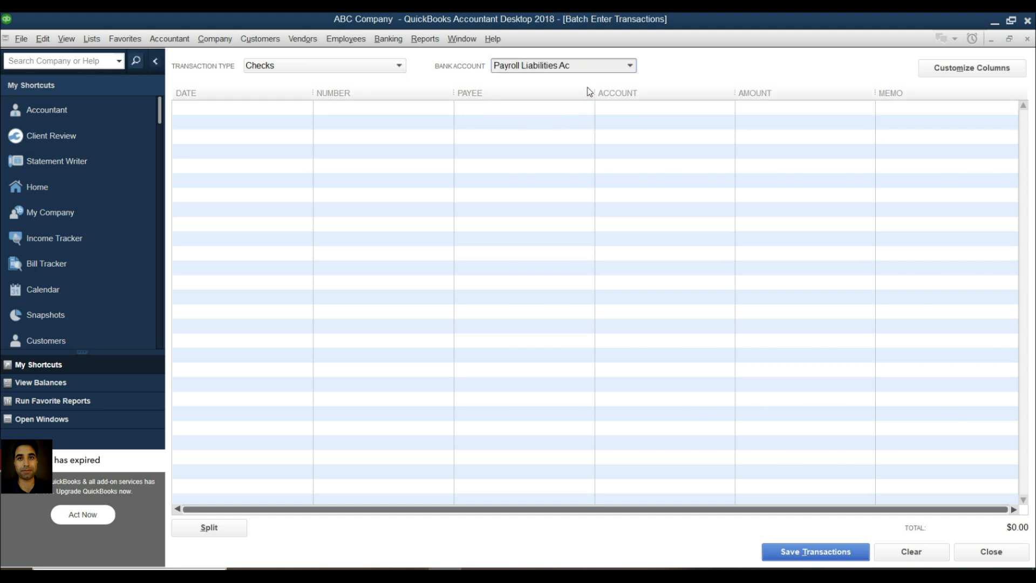
left_click_drag(479, 47, 663, 86)
Copy employee names Emp 1 through Emp 103 (F4:F106) from Excel for the payee column
left_click(467, 567)
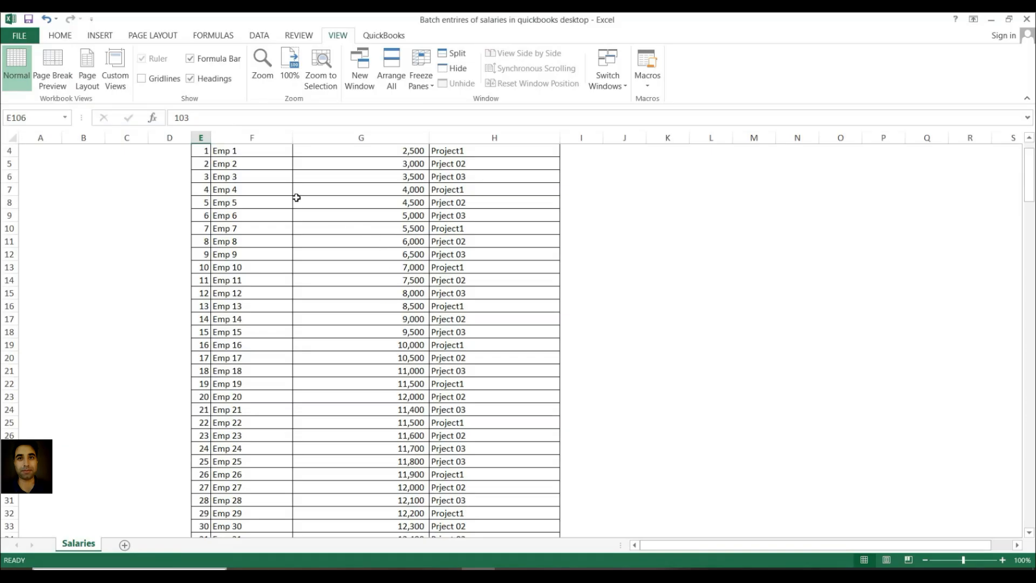
left_click(238, 190)
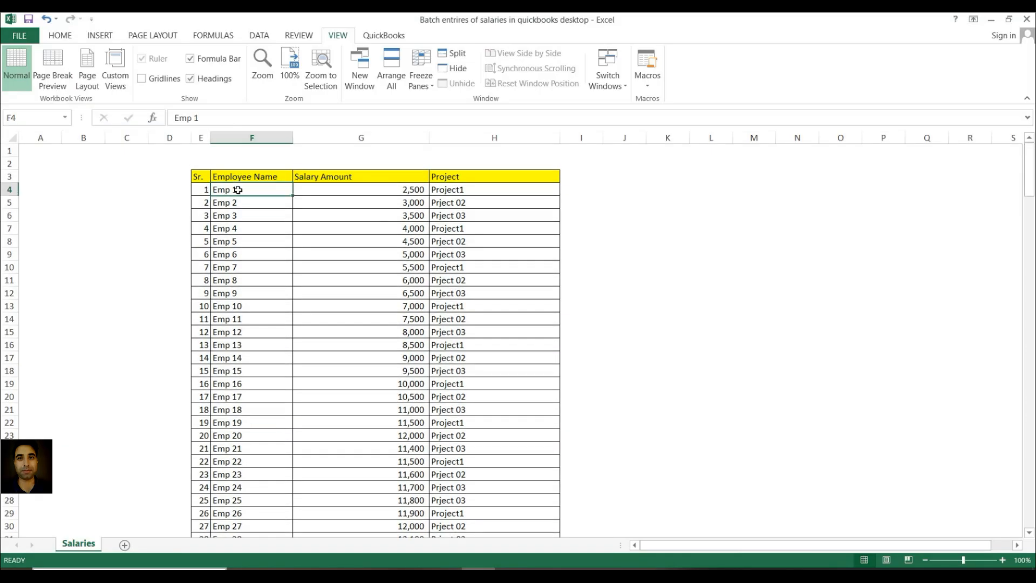
key("ctrl+shift+Down")
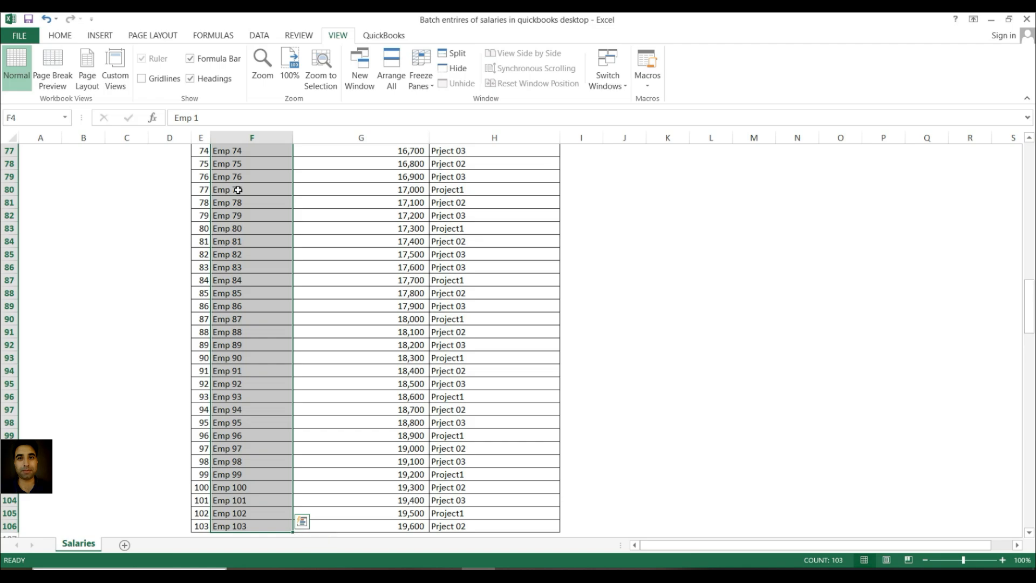
key("ctrl+c")
key("alt+Tab")
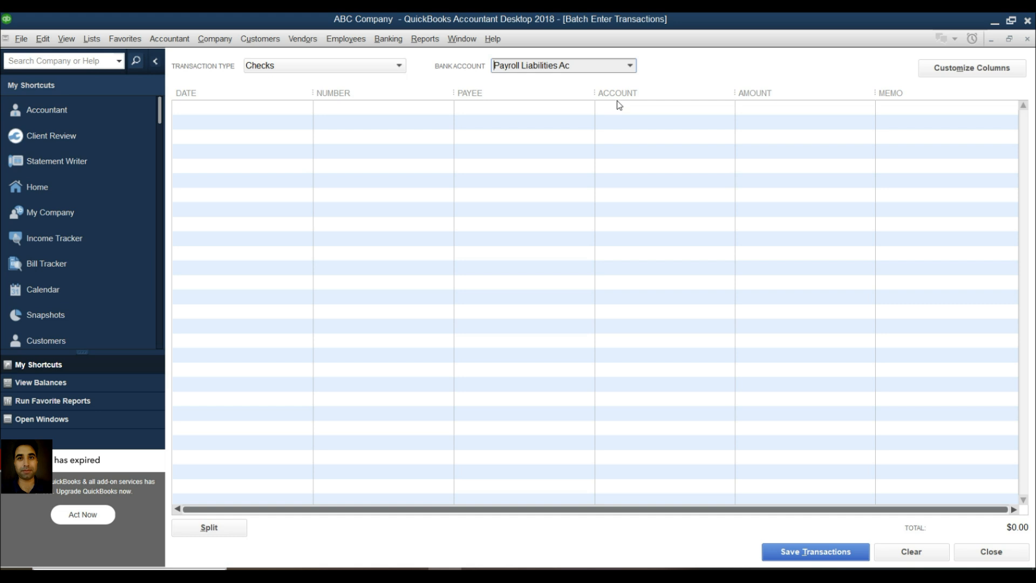
left_click(555, 109)
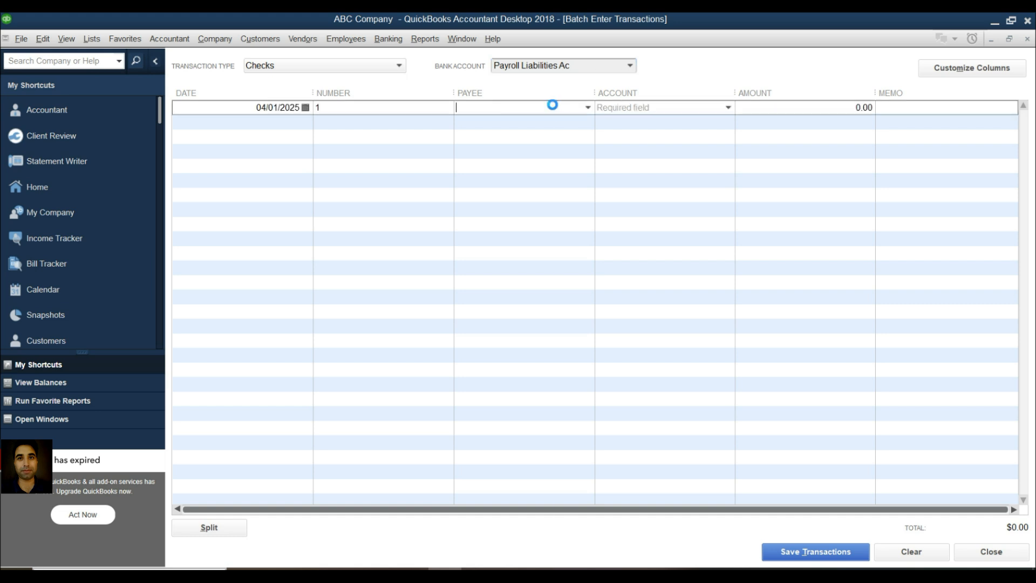
Paste the employee names as payees and Quick Add Emp 1 as an employee
key("ctrl+v")
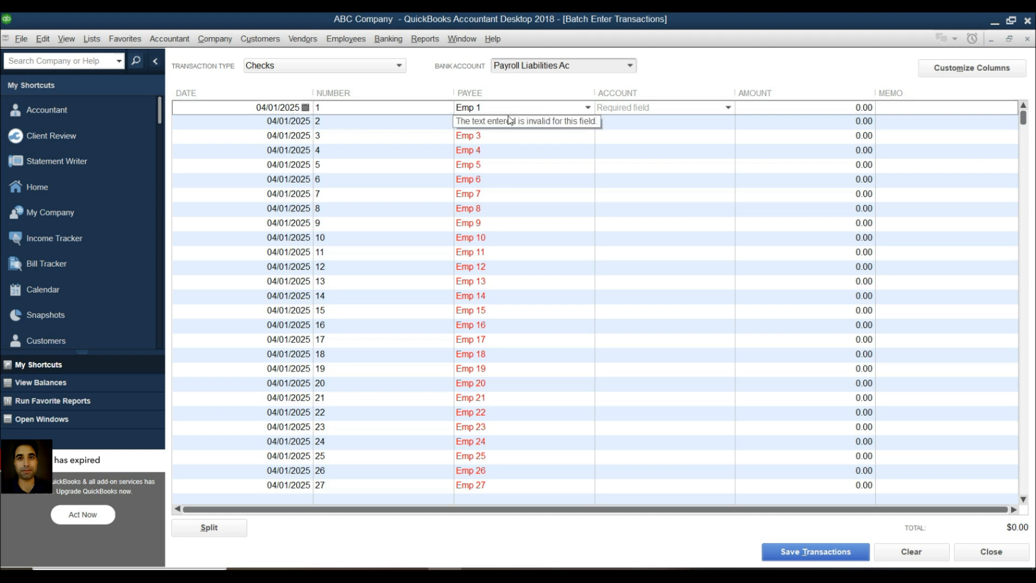
key("Tab")
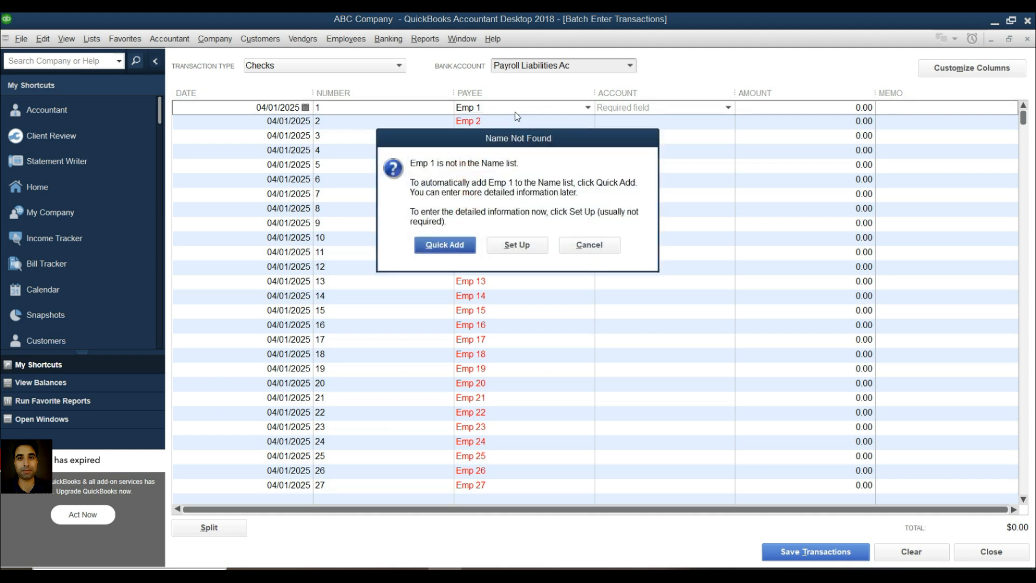
left_click(463, 245)
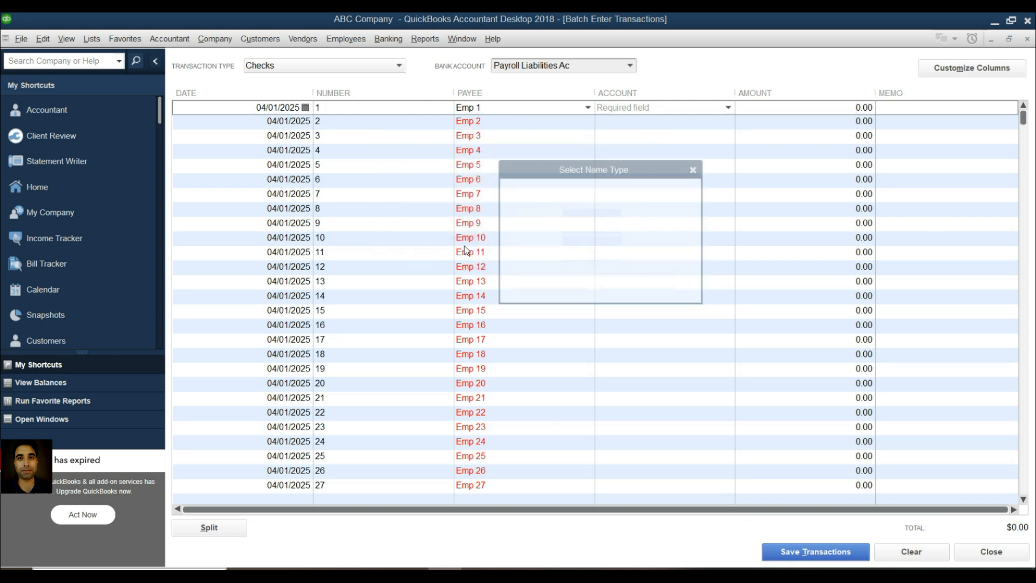
left_click(590, 243)
left_click(542, 283)
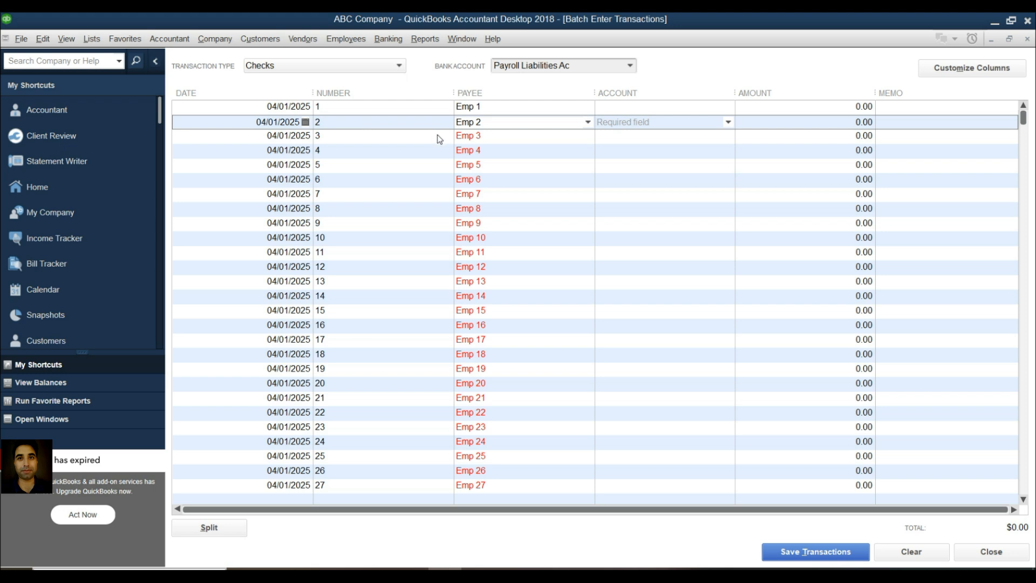
Quick Add the remaining payees, Emp 2 through Emp 103, as employees
left_click(346, 38)
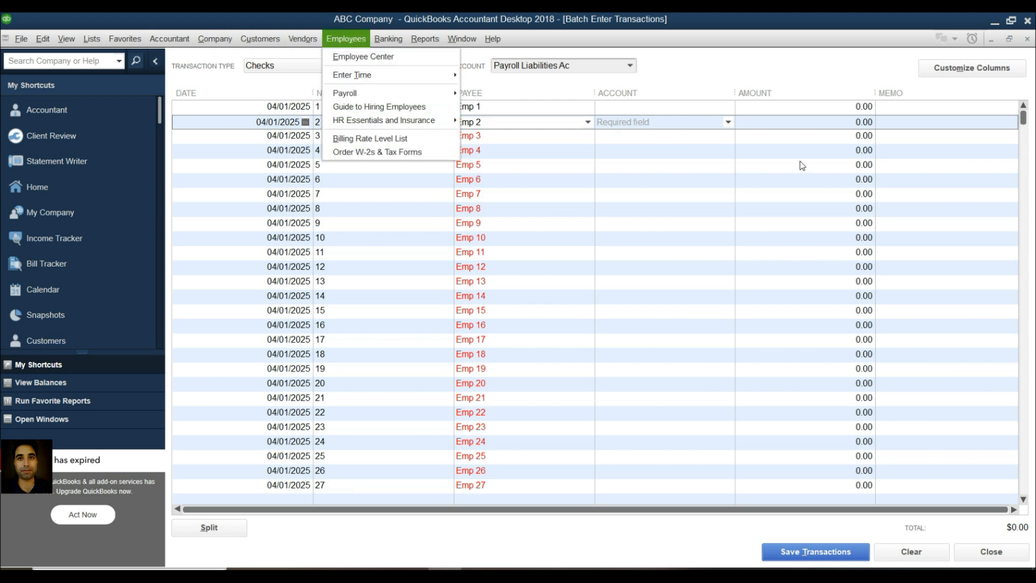
left_click(744, 71)
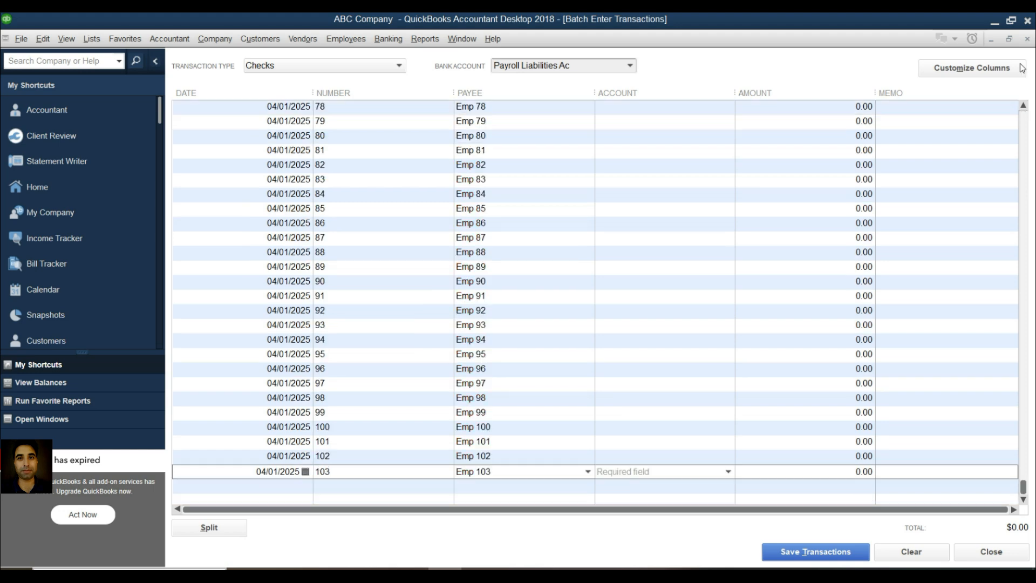
left_click(988, 67)
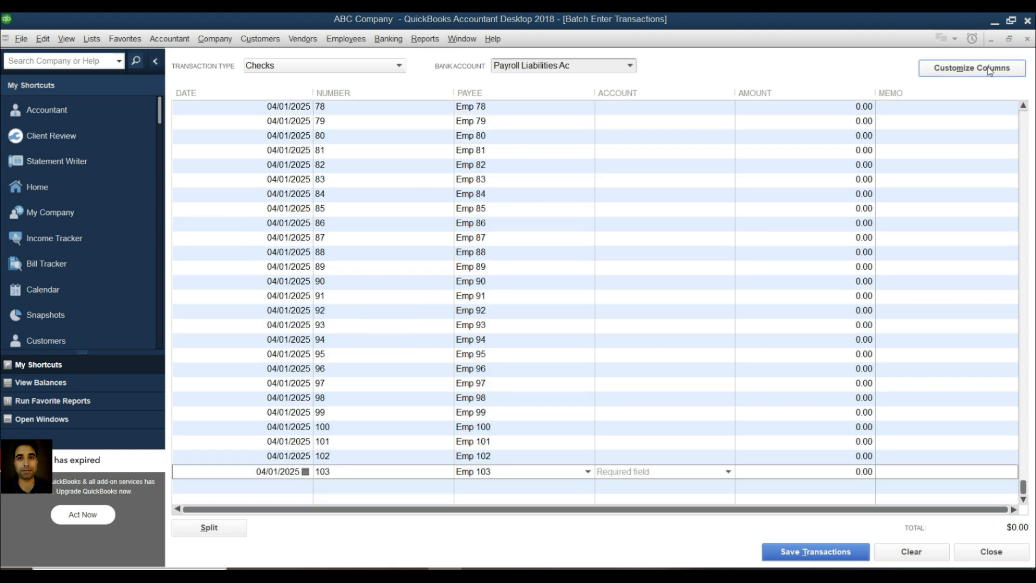
left_click(448, 245)
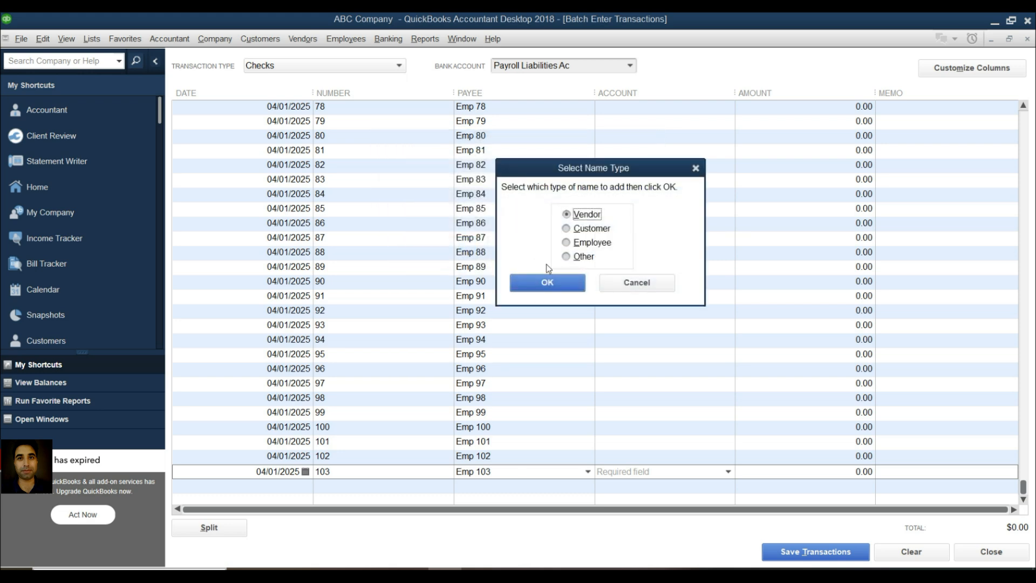
left_click(580, 244)
left_click(568, 290)
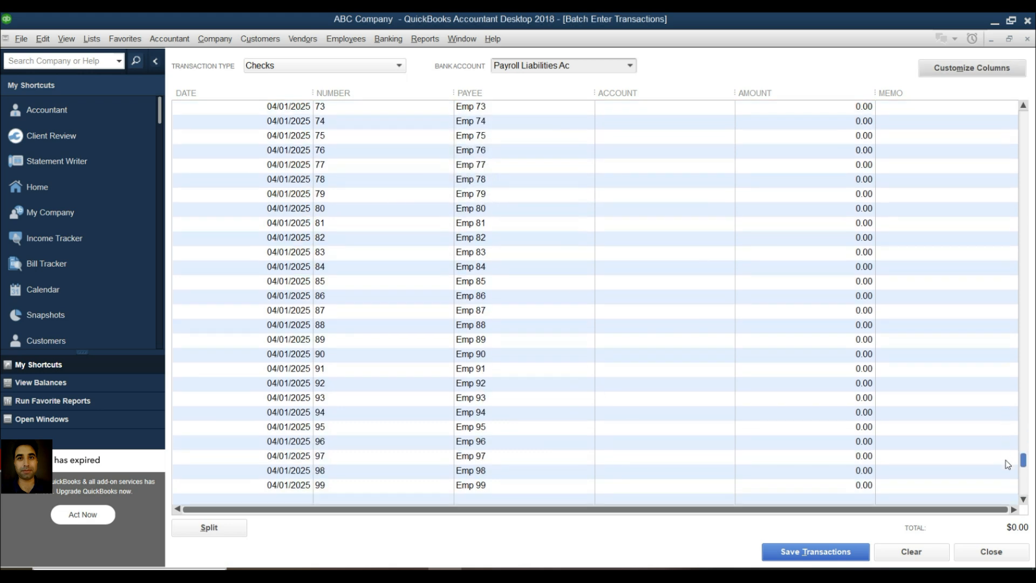
left_click_drag(1006, 462, 1011, 102)
left_click(966, 72)
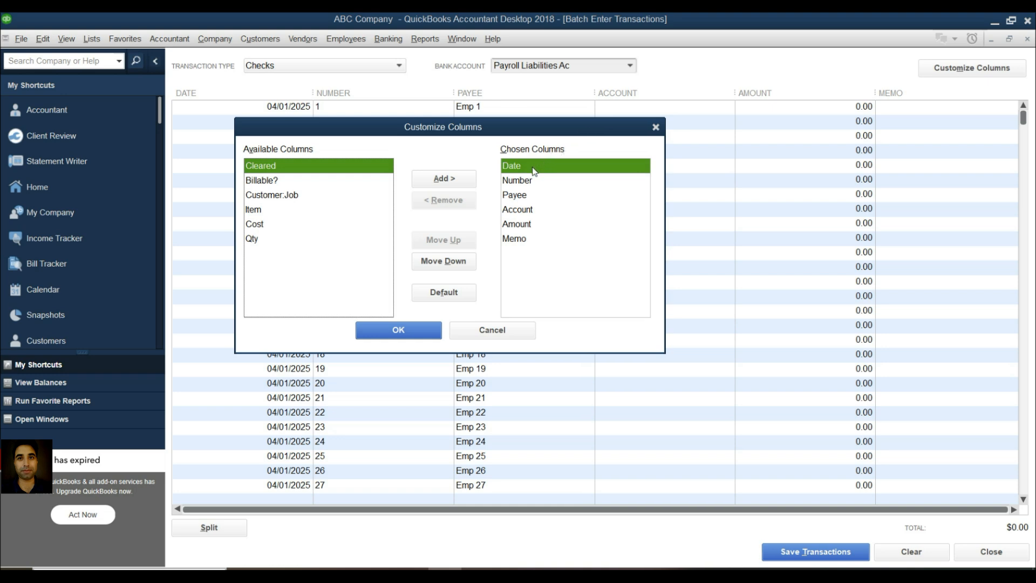
Move Customer:Job from Available Columns into the shown columns and apply the layout
left_click(272, 195)
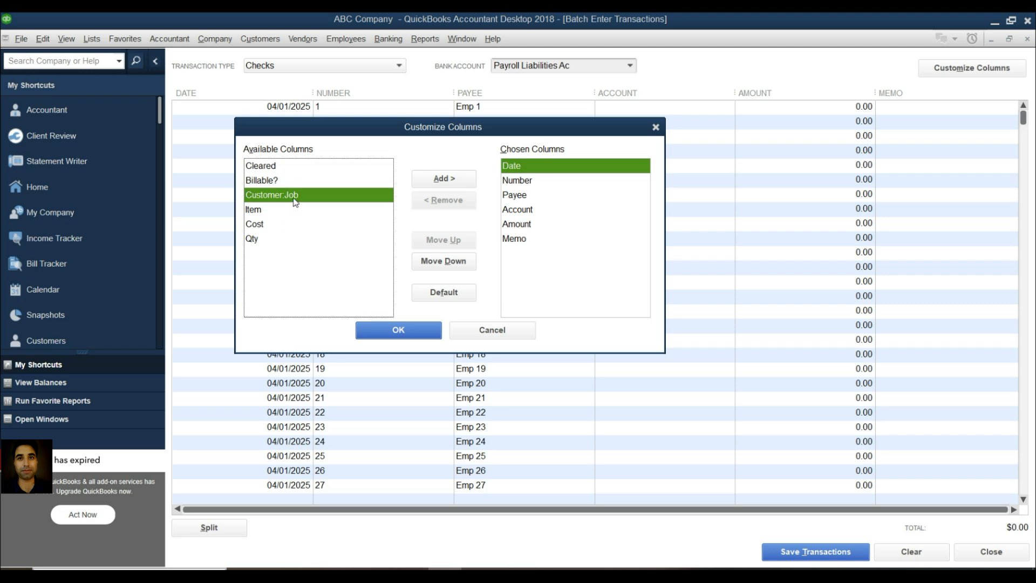
left_click(447, 182)
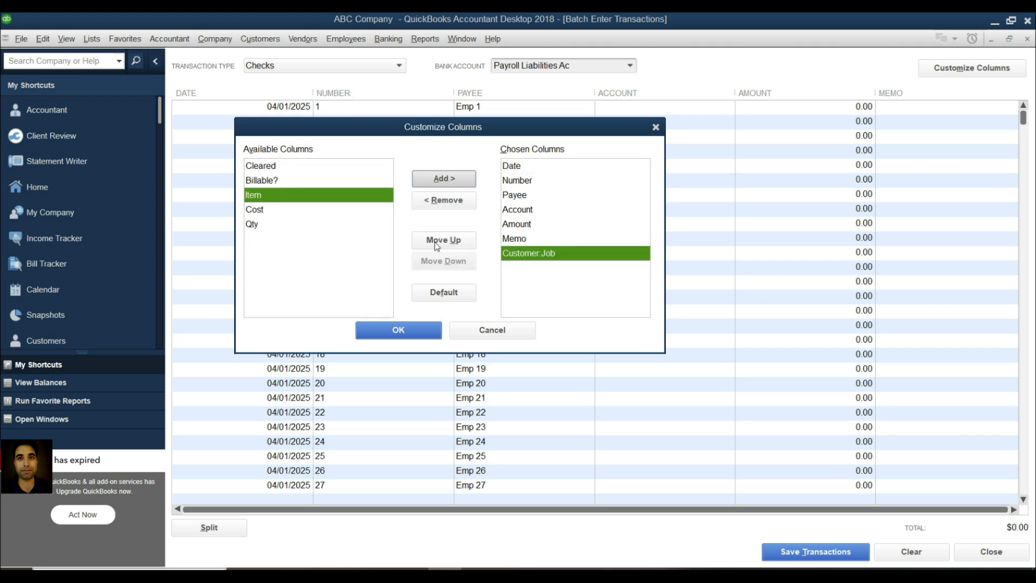
left_click(400, 333)
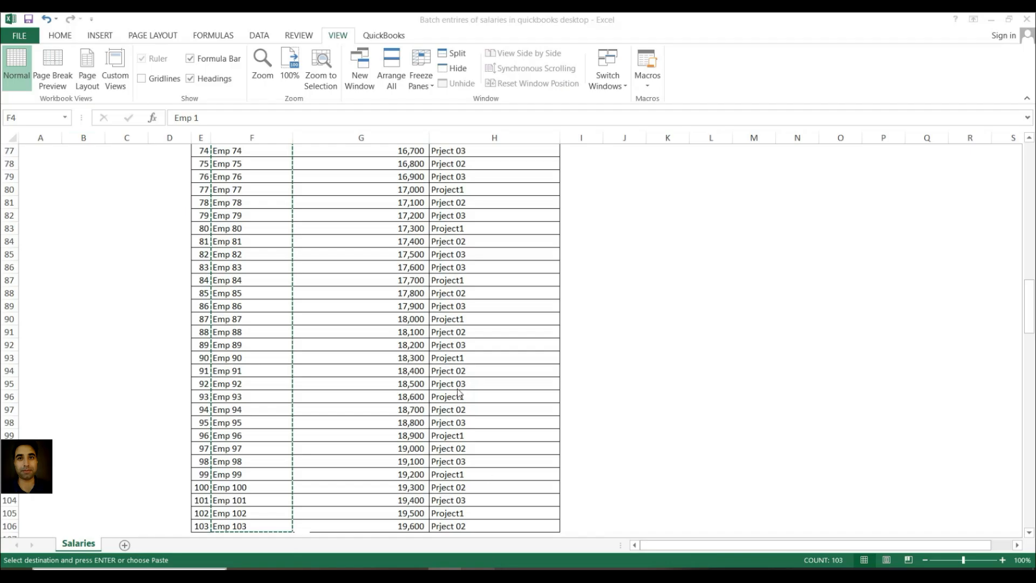
Select and copy the 103 salary amounts in G4:G106, totalling 1,431,500
key("ctrl+shift+Down")
key("ctrl+c")
scroll(357, 214, "up", 7)
scroll(356, 214, "up", 18)
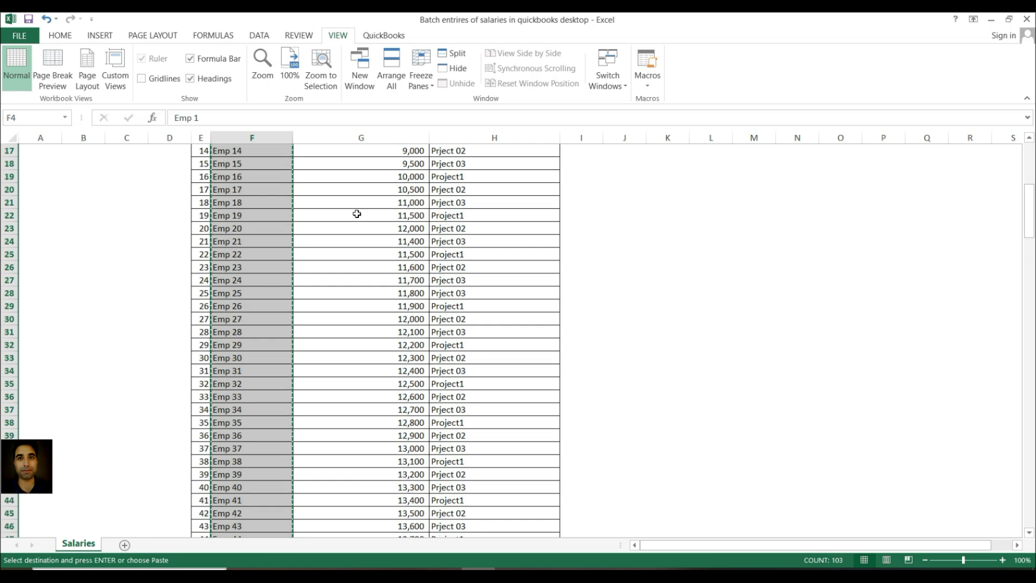
left_click(398, 191)
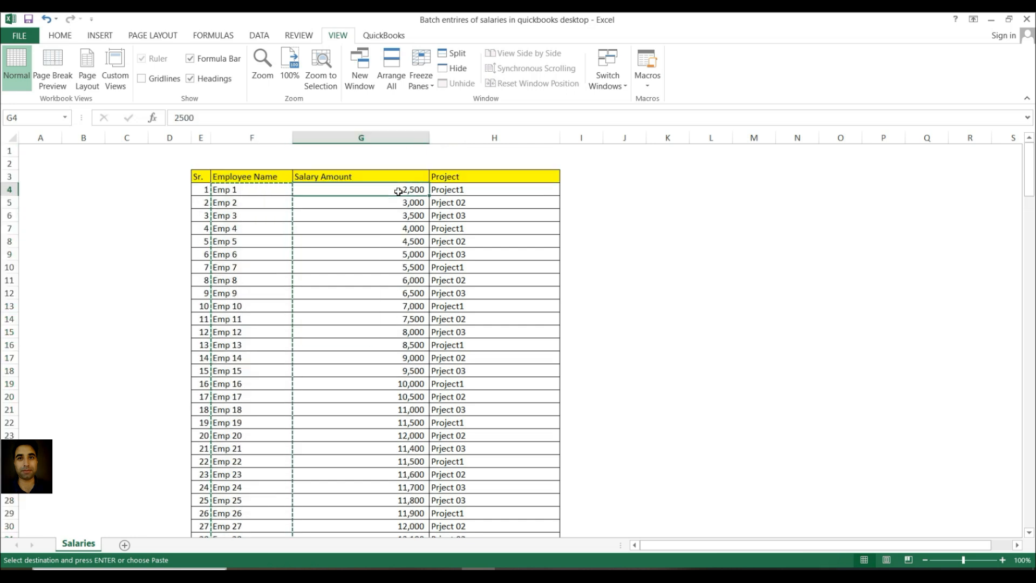
key("shift+Down")
key("shift+Down")
key("shift+Down")
key("shift+Down")
key("shift+Down")
key("shift+Down")
key("shift+Down")
key("shift+Down")
key("shift+Down")
key("shift+Down")
key("shift+Down")
key("shift+Down")
key("shift+Down")
key("shift+Down")
key("shift+Down")
key("shift+Down")
key("shift+Down")
key("shift+Down")
key("shift+Down")
key("shift+Down")
key("shift+Down")
key("shift+Down")
key("shift+Down")
key("shift+Down")
key("shift+Down")
key("shift+Down")
key("shift+Down")
key("shift+Down")
key("shift+Down")
key("shift+Down")
key("shift+Down")
key("shift+Down")
key("shift+Down")
key("shift+Down")
key("shift+Down")
key("shift+Down")
key("shift+Down")
key("shift+Down")
key("shift+Down")
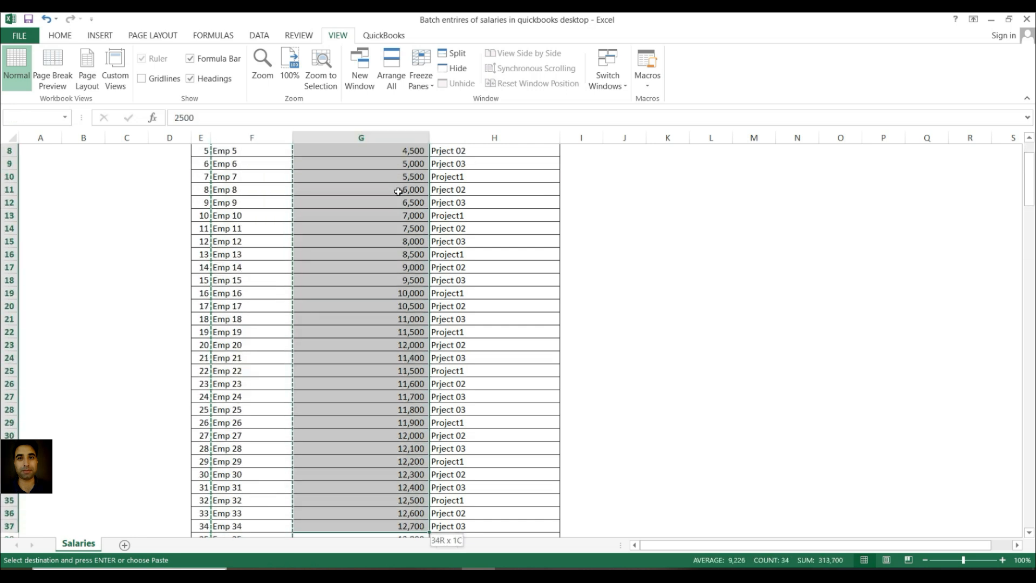
key("shift+Down")
key("shift+Down")
key("shift+Down")
key("shift+Down")
key("shift+Down")
key("shift+Down")
key("shift+Down")
key("shift+Down")
key("shift+Down")
key("shift+Down")
key("shift+Down")
key("shift+Down")
key("shift+Down")
key("shift+Down")
key("shift+Down")
key("shift+Down")
key("shift+Down")
key("shift+Down")
key("shift+Down")
key("shift+Down")
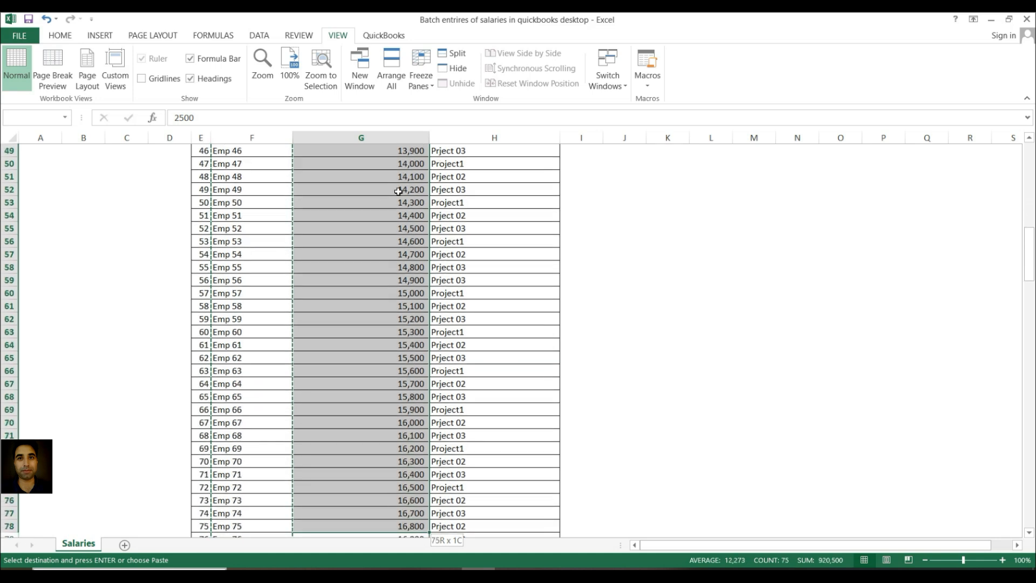
key("shift+Down")
key("shift+Down")
key("shift+Down")
key("shift+Down")
key("shift+Down")
key("shift+Down")
key("shift+Down")
key("shift+Down")
key("shift+Down")
key("shift+Down")
key("shift+Down")
key("shift+Down")
key("shift+Down")
key("shift+Down")
key("shift+Down")
key("shift+Down")
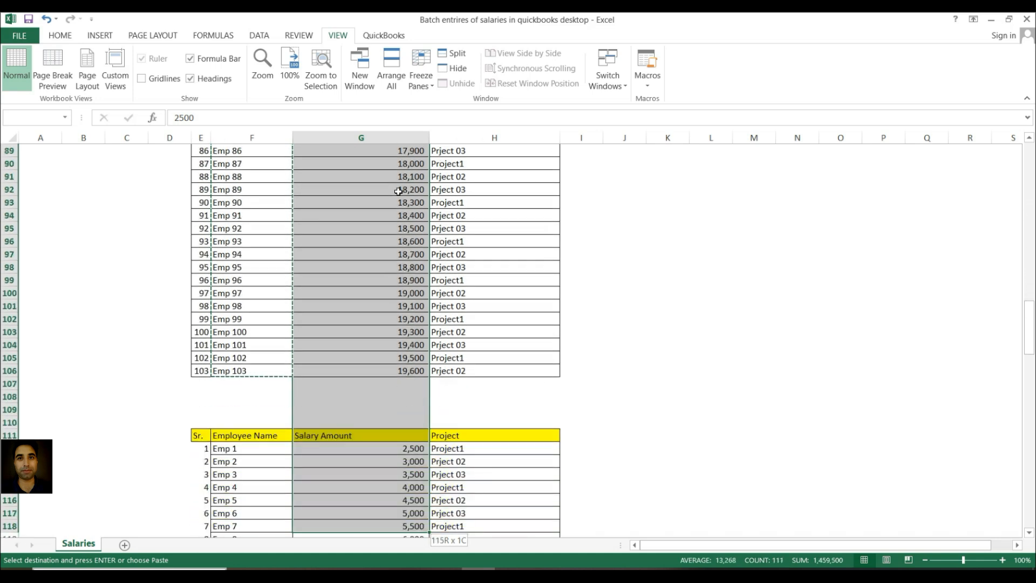
key("shift+Up")
key("shift+Up")
key("shift+Up")
key("shift+Up")
key("shift+Up")
key("shift+Up")
key("shift+Up")
key("shift+Up")
key("shift+Up")
key("shift+Up")
key("shift+Up")
key("shift+Up")
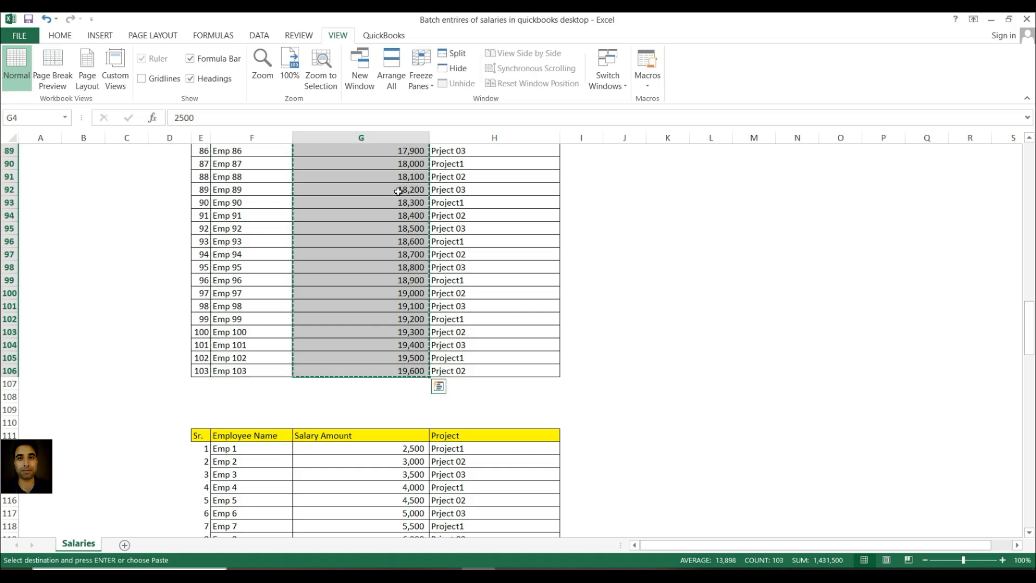
key("alt+Tab")
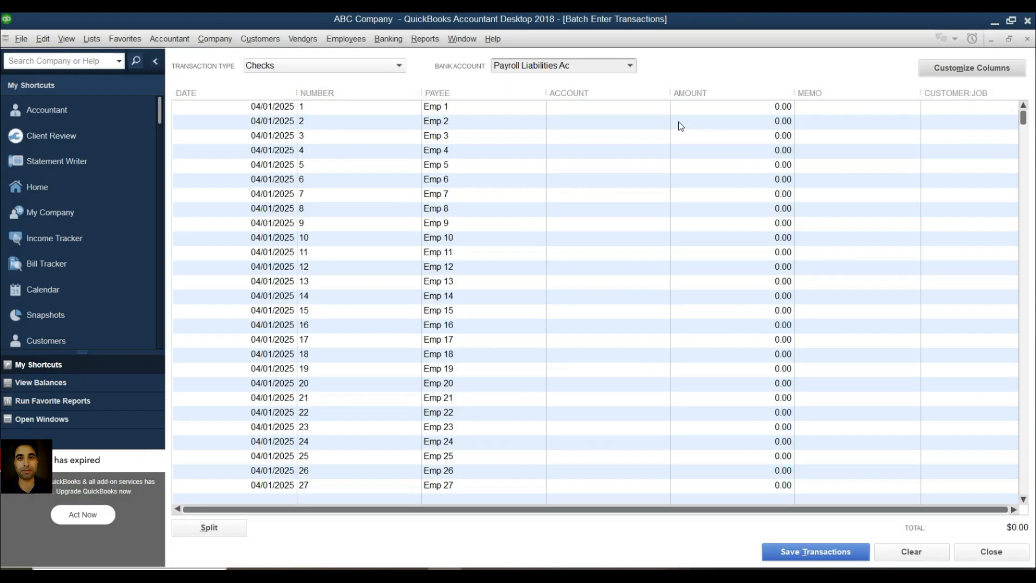
Paste the salaries into the Amount column, 2,500.00 for Emp 1 through 19,600.00 for Emp 103
left_click(704, 108)
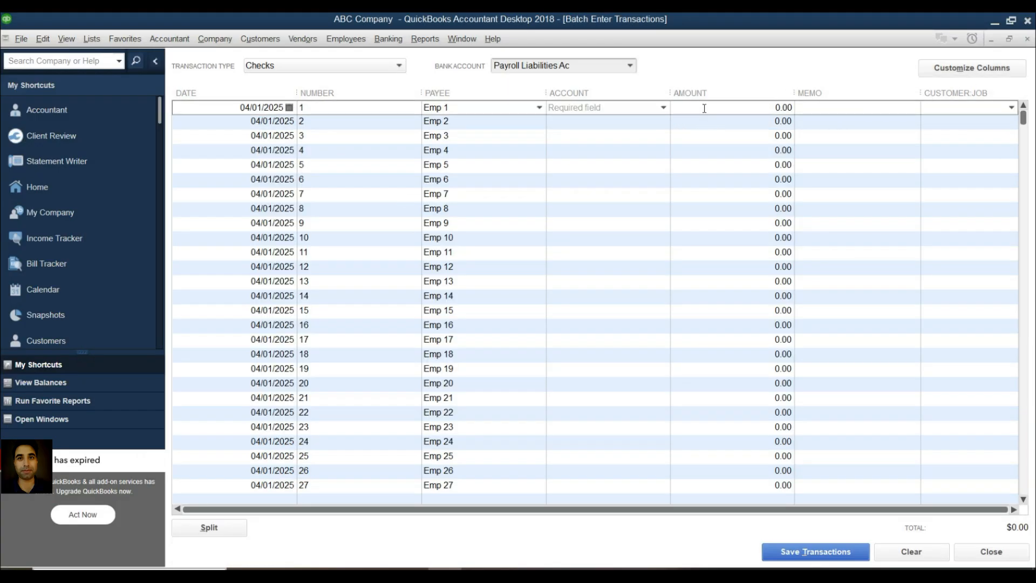
key("ctrl+v")
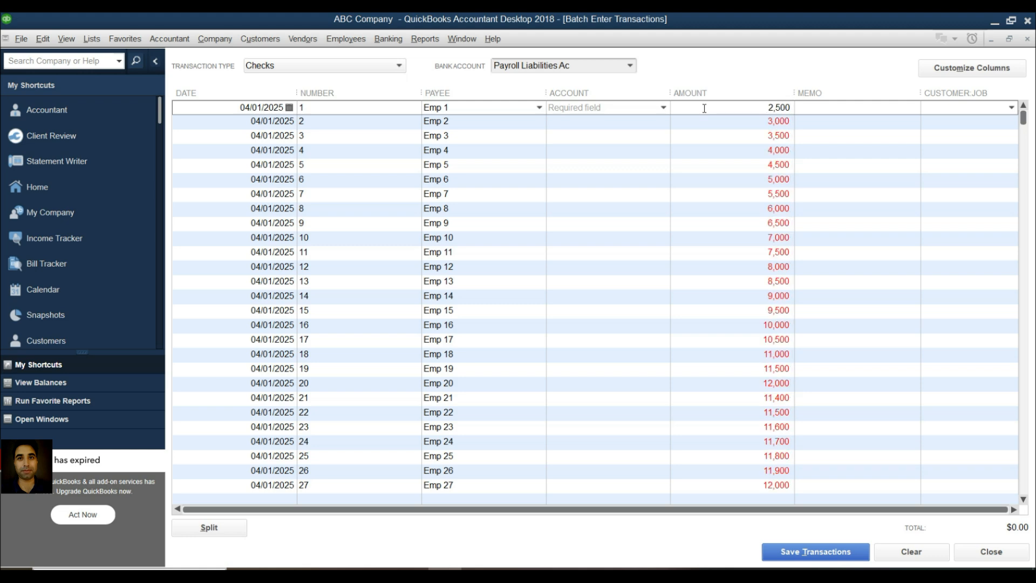
key("Down")
key("Down")
key("Down")
key("Down")
key("Down")
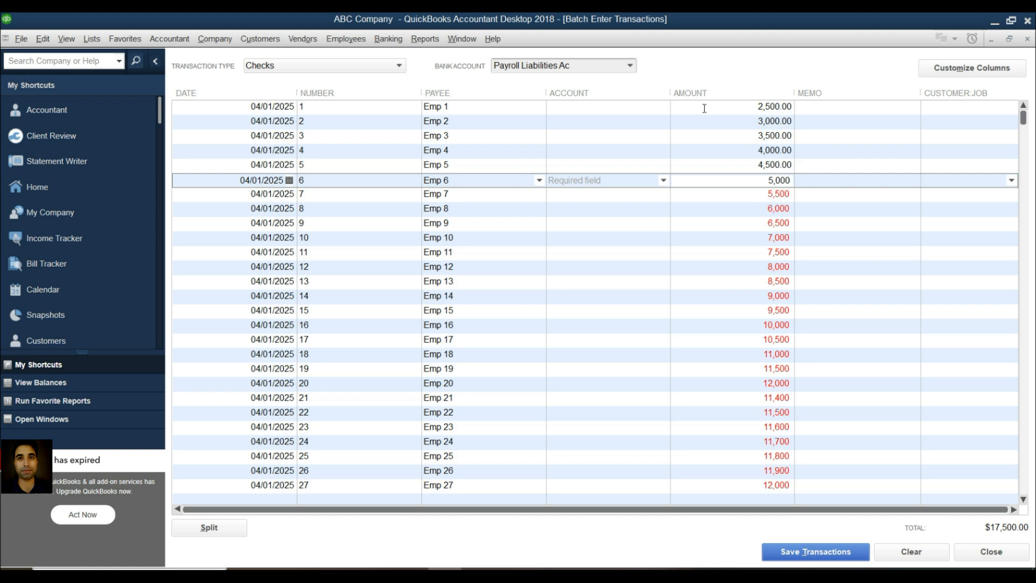
key("Down")
key("Down")
key("Down")
key("Down")
key("Down")
key("Down")
key("Down")
key("Down")
key("Down")
key("Down")
key("Down")
key("Down")
key("Down")
key("Down")
key("Down")
key("Down")
key("Down")
key("Down")
key("Down")
key("Down")
key("Down")
key("Down")
key("Down")
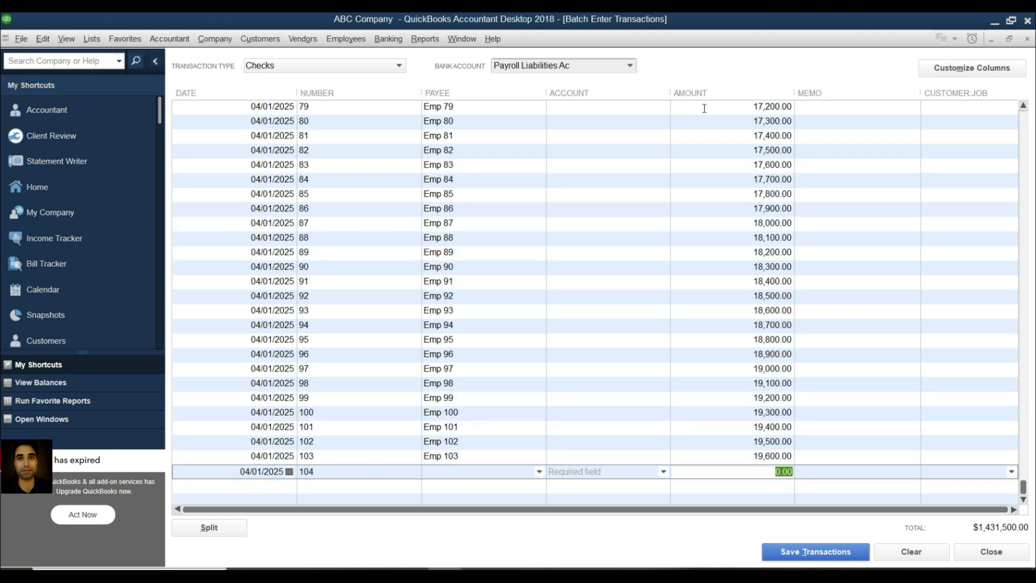
scroll(657, 215, "up", 9)
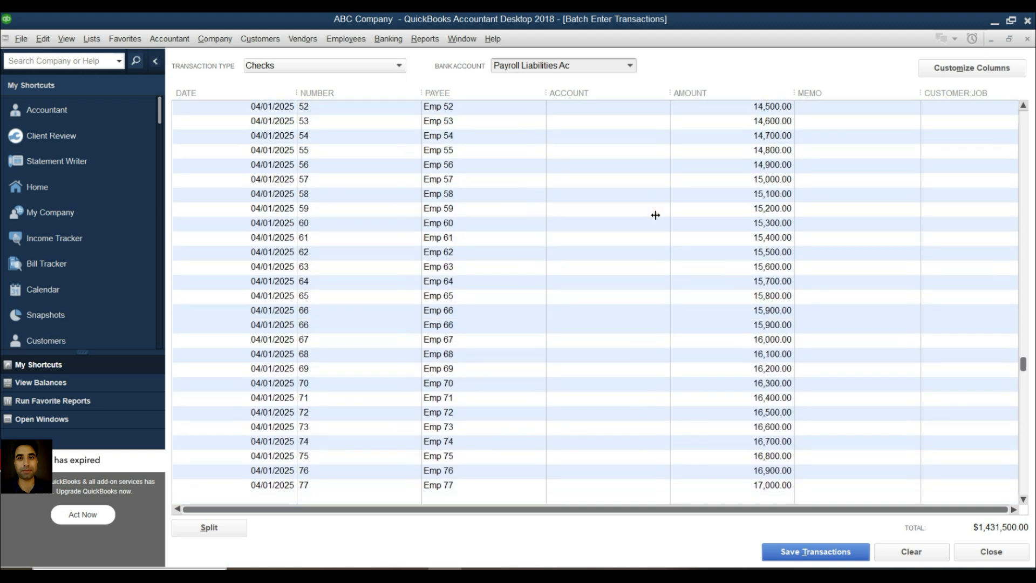
scroll(656, 215, "up", 13)
scroll(656, 215, "up", 4)
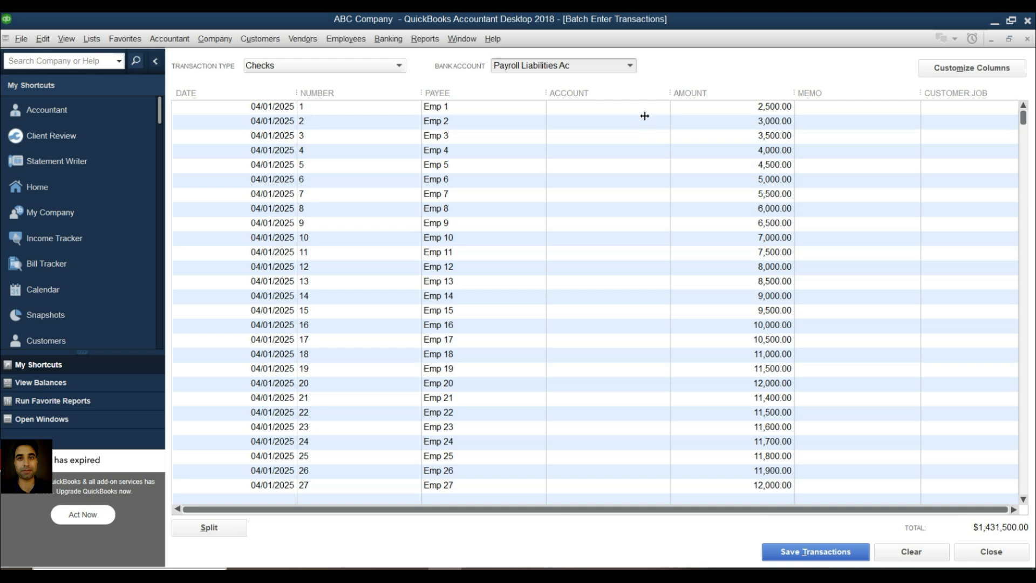
Set the first check's account to Payroll Expenses
left_click(645, 110)
left_click(663, 108)
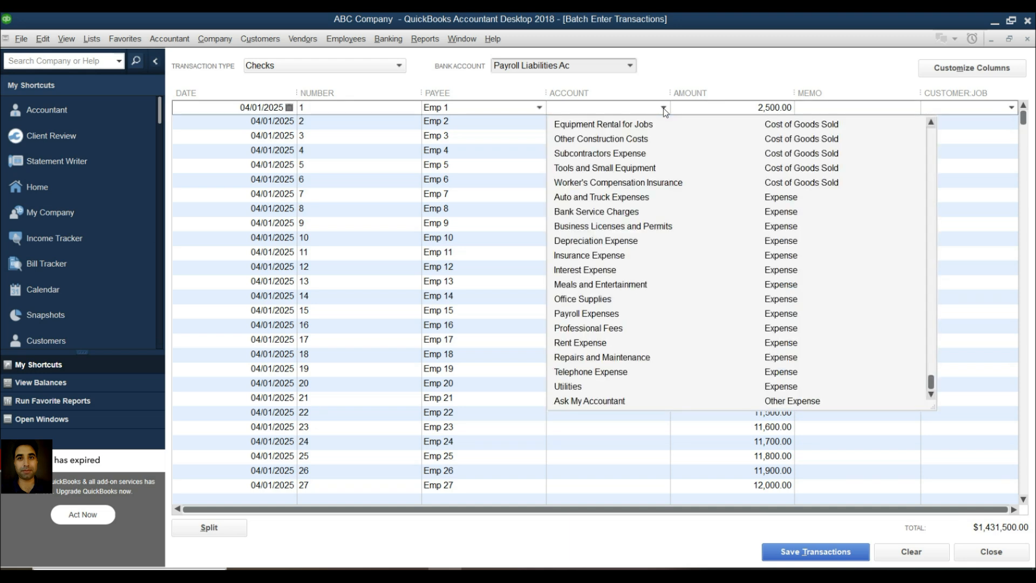
type("Payroll Expenses")
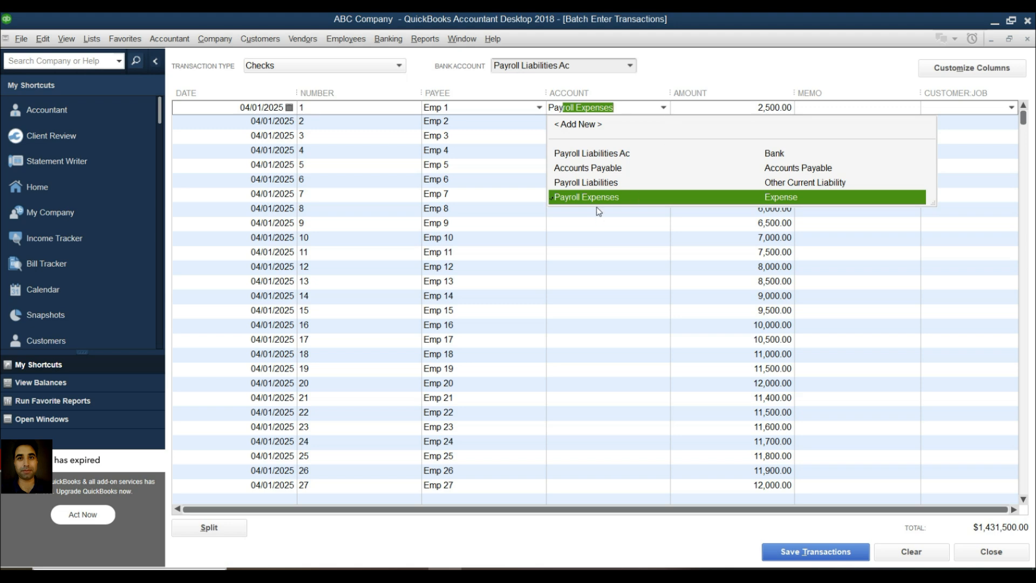
left_click(598, 201)
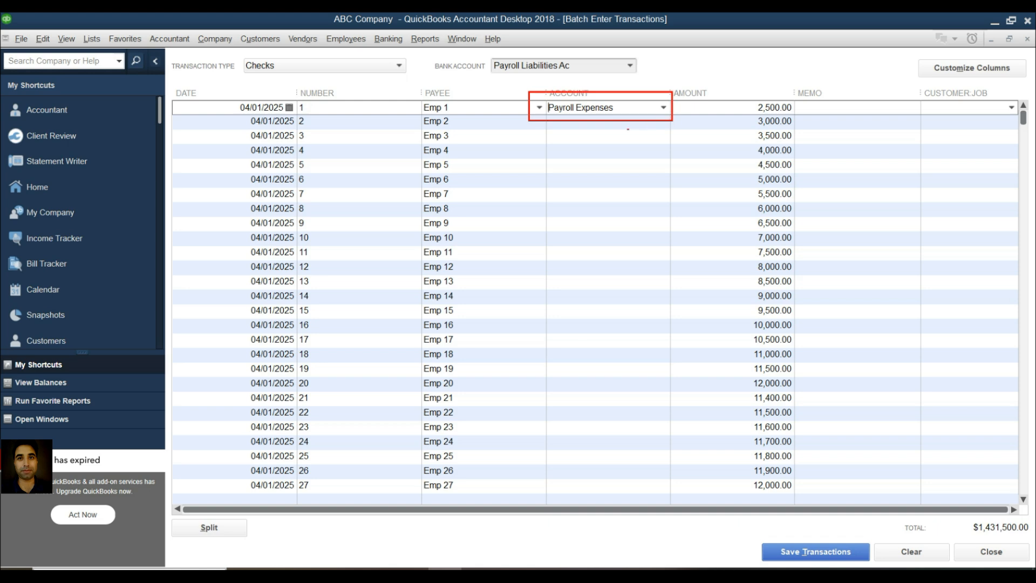
mouse_move(482, 36)
left_mouse_down()
mouse_move(494, 80)
mouse_move(643, 82)
left_mouse_up()
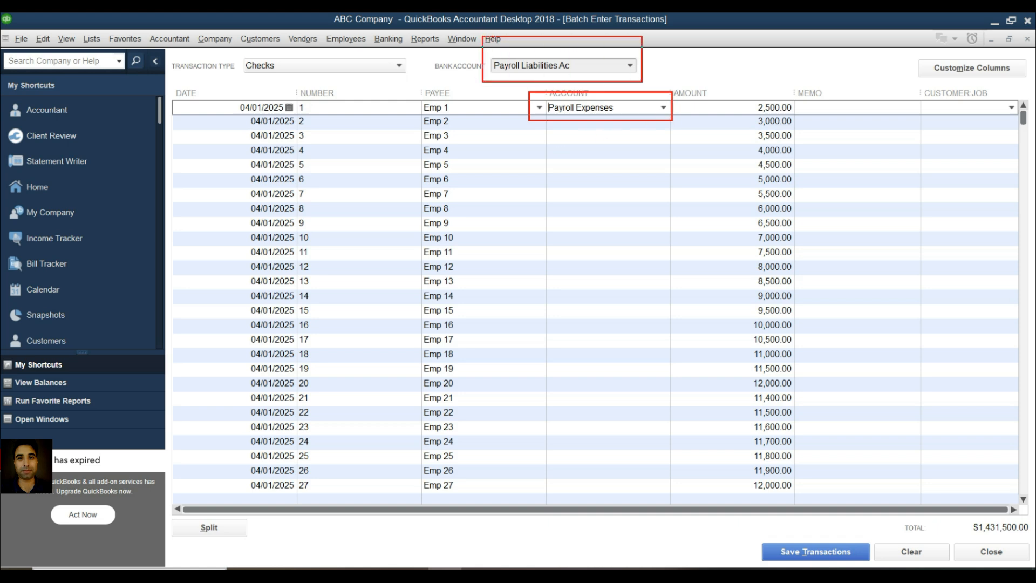
mouse_move(496, 73)
left_mouse_down()
mouse_move(597, 65)
mouse_move(589, 42)
mouse_move(569, 44)
left_mouse_up()
key("ctrl+z")
key("Escape")
Copy Payroll Expenses down to every check's account and scroll through to verify
right_click(613, 112)
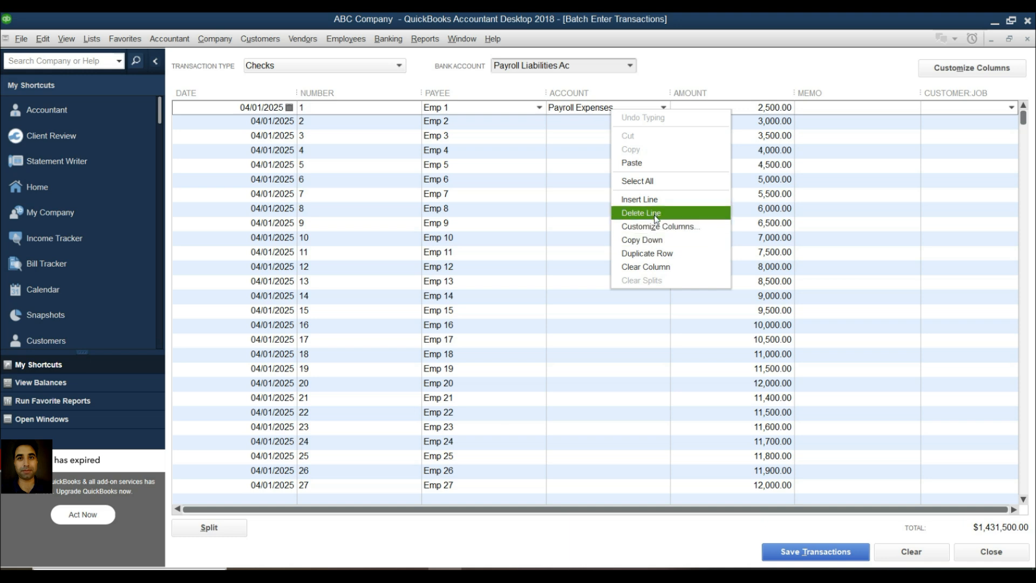
left_click(652, 240)
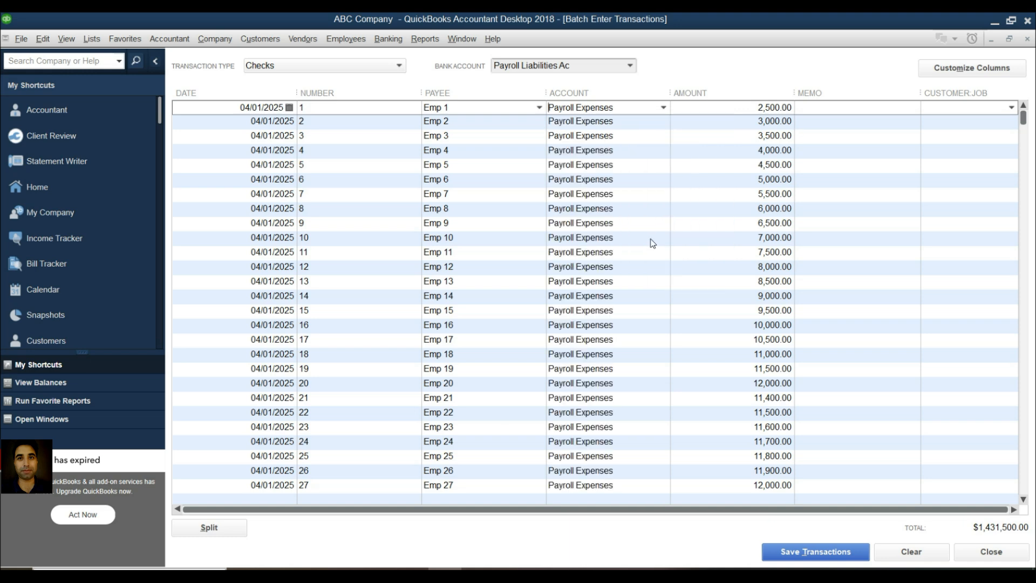
scroll(615, 340, "down", 7)
scroll(613, 339, "down", 19)
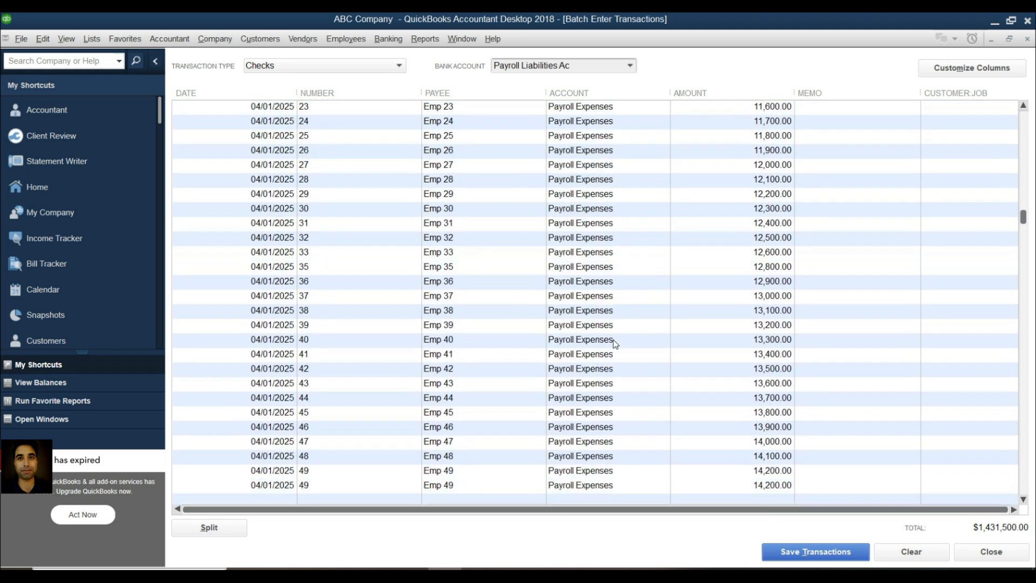
scroll(613, 339, "up", 8)
scroll(614, 343, "up", 12)
scroll(614, 344, "up", 6)
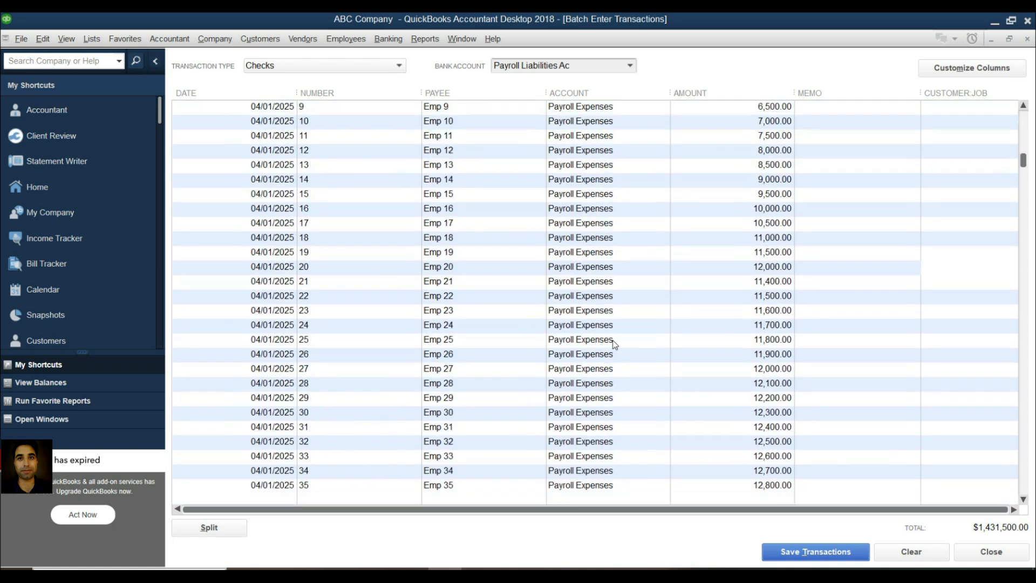
left_click(834, 109)
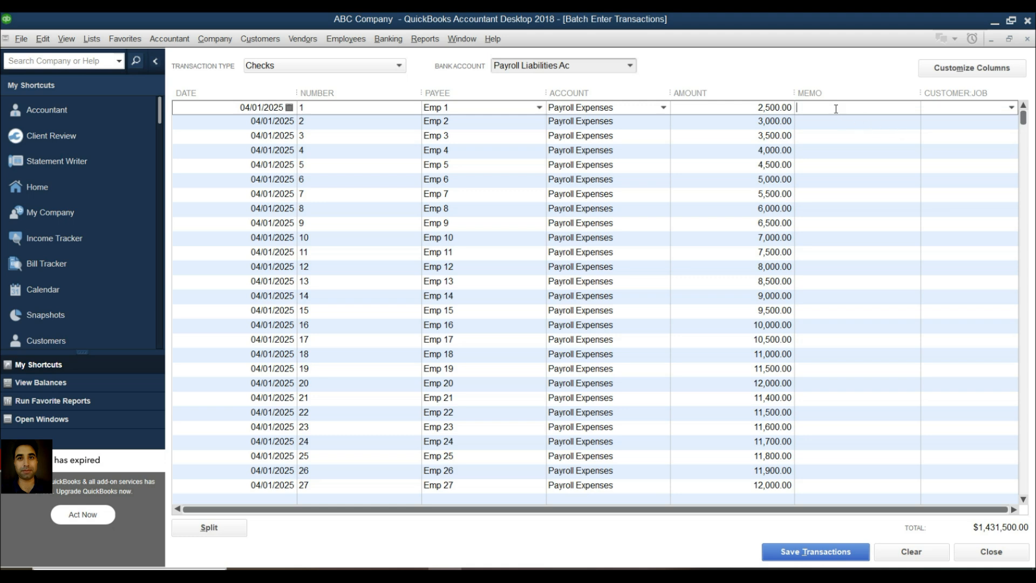
Date the first check 31/12/2024 and copy that date down to all checks
left_click(289, 107)
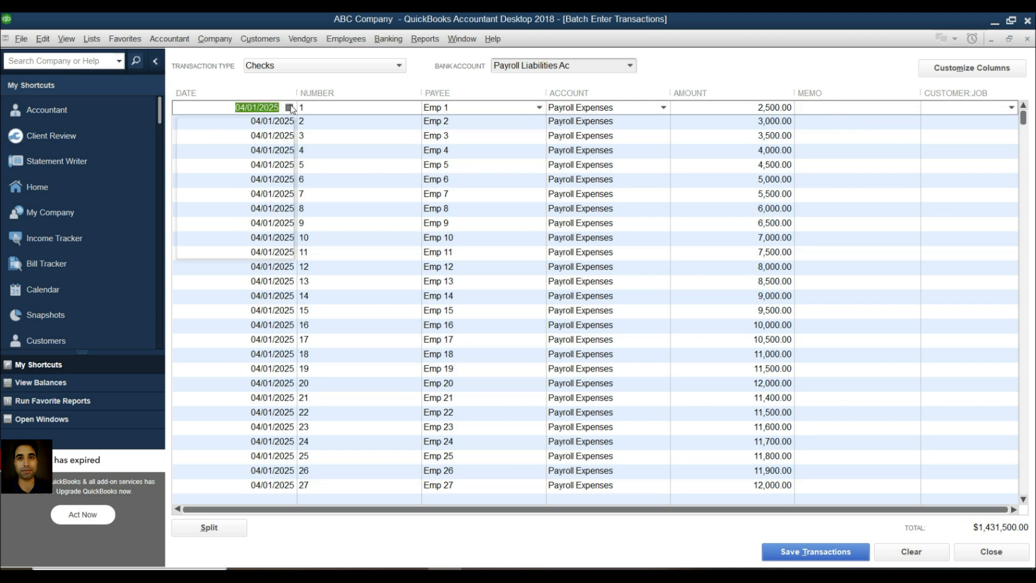
left_click(188, 130)
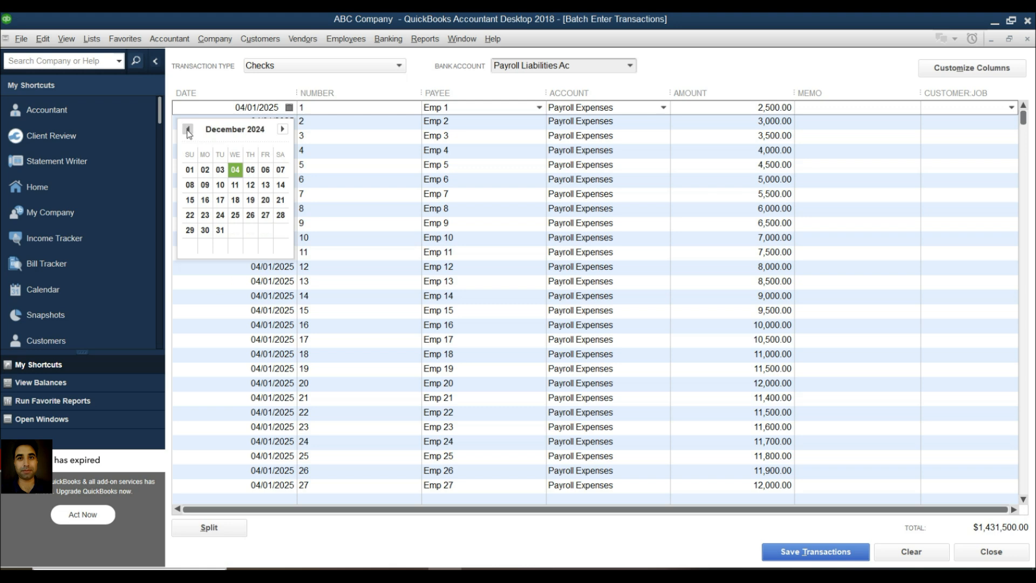
left_click(220, 231)
right_click(245, 106)
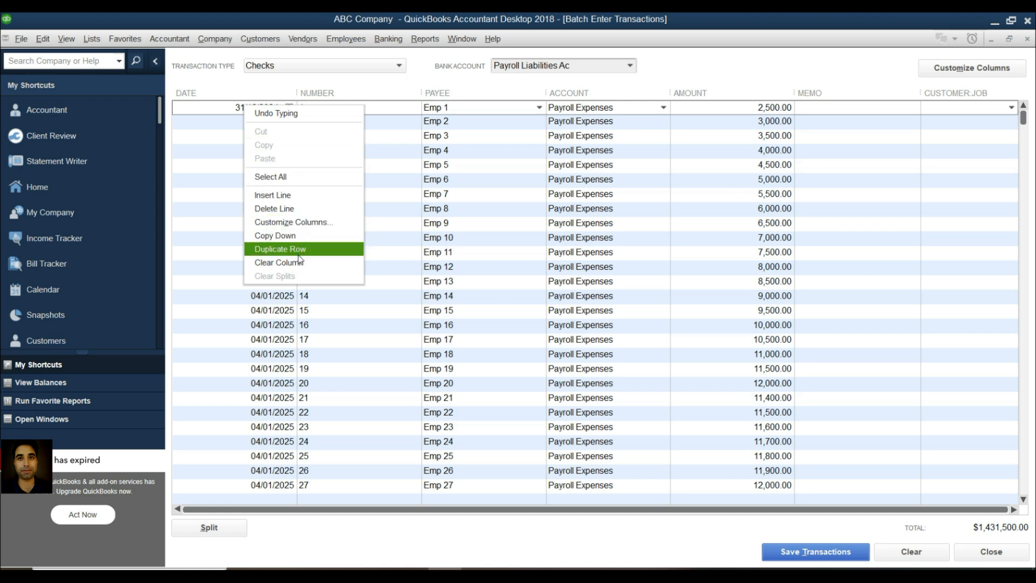
left_click(286, 236)
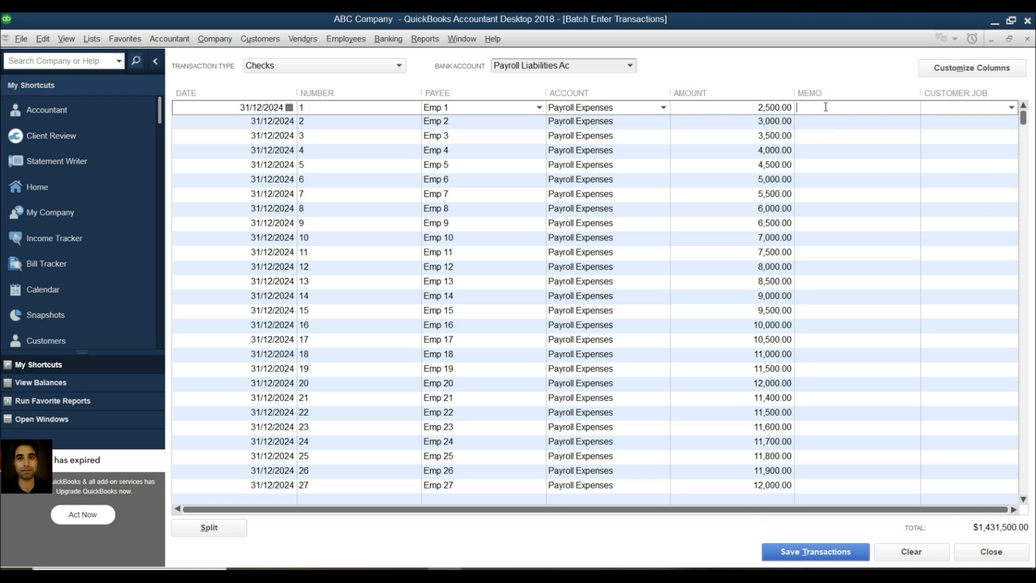
Enter the memo 'Salary for the month of Dec-2024' and copy it down to every check
type("Salary f")
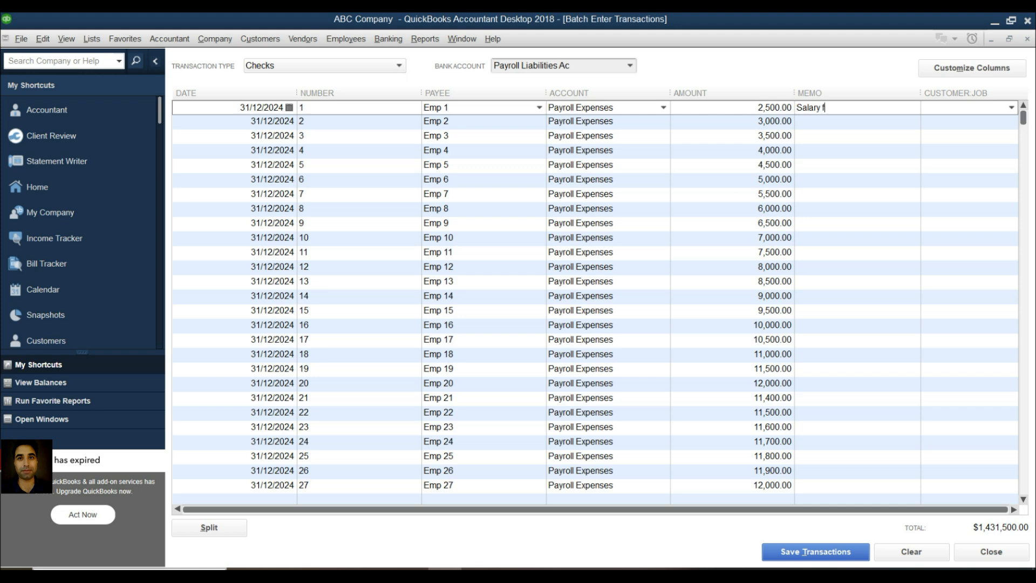
type("or the month of Dec-2024")
left_click(858, 123)
left_click(858, 108)
right_click(858, 108)
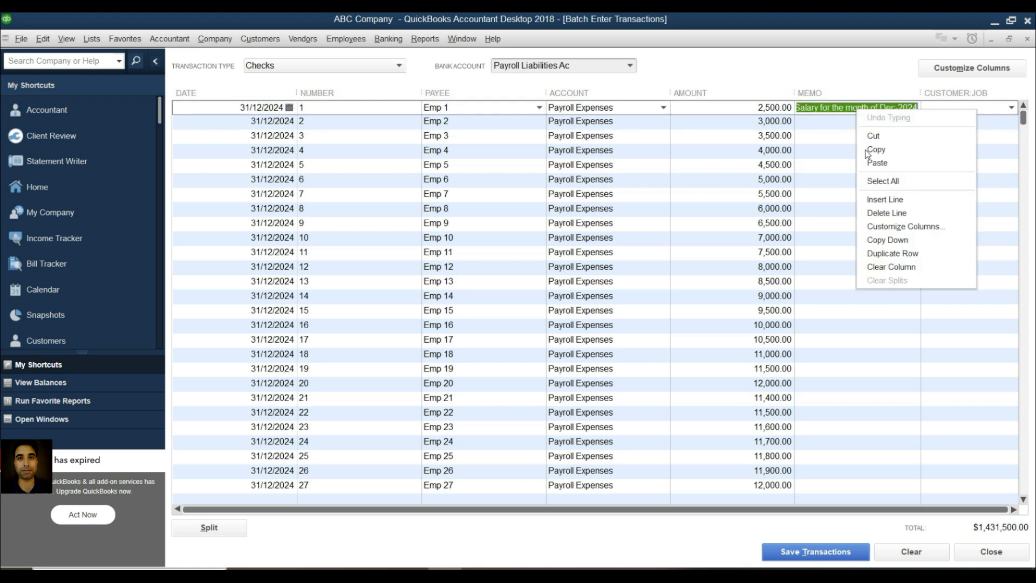
left_click(877, 240)
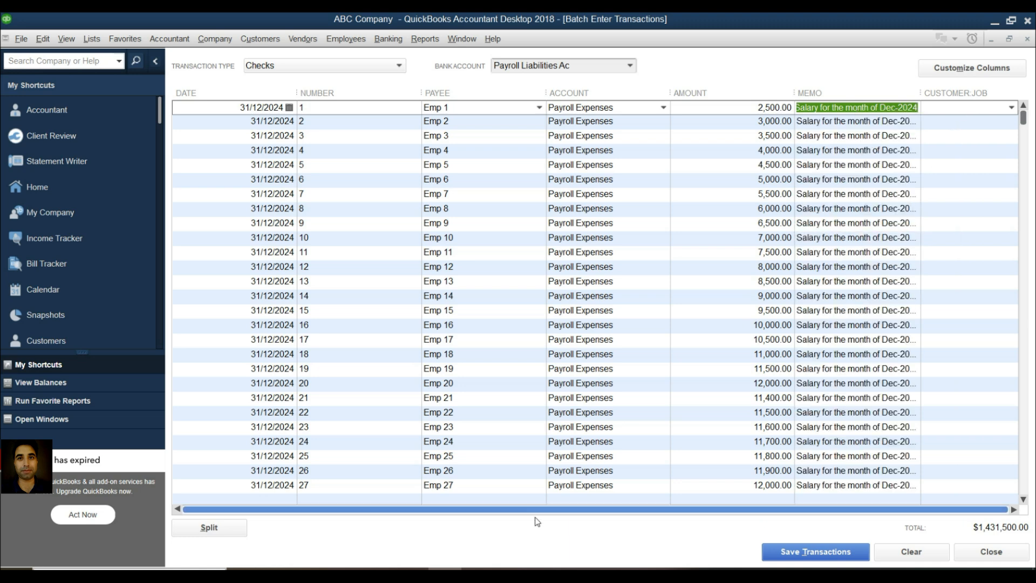
left_click(478, 574)
scroll(521, 331, "up", 20)
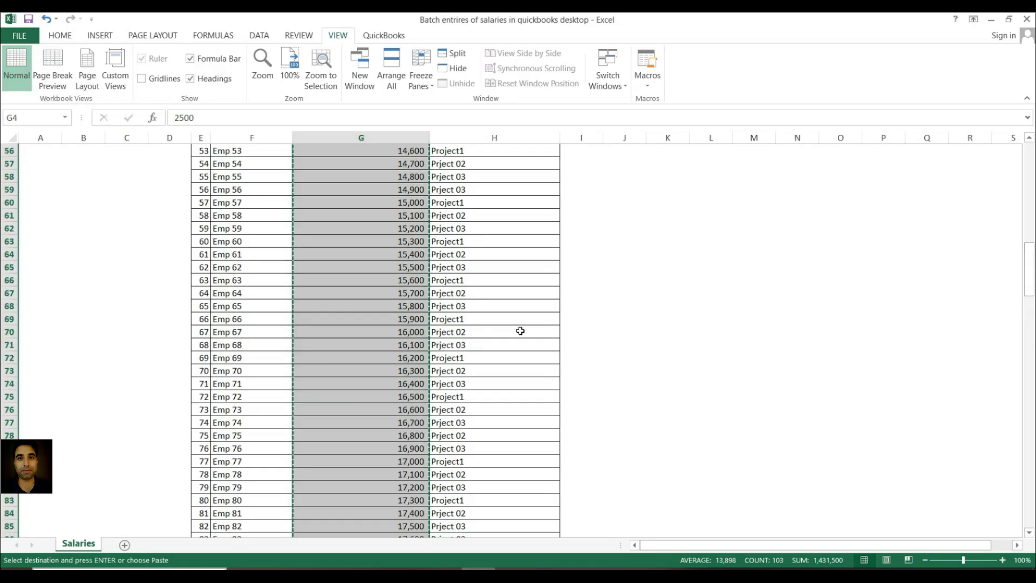
Copy the 103 Project entries in H4:H106 from Excel and return to QuickBooks
left_click(470, 194)
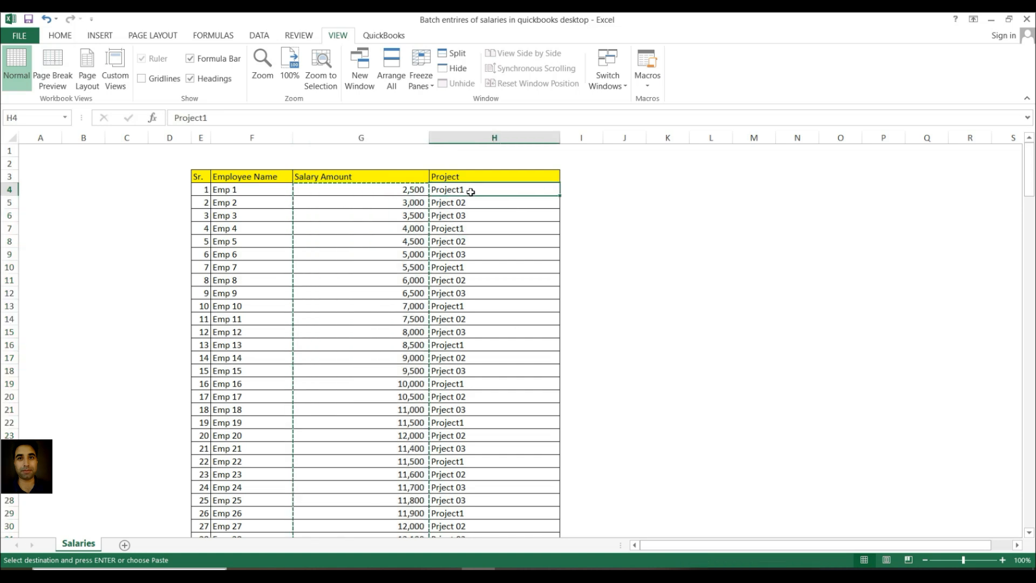
key("shift+Down")
key("shift+Down")
key("shift+Down")
key("shift+Down")
key("shift+Down")
key("shift+Down")
key("shift+Down")
key("shift+Down")
key("shift+Down")
key("shift+Down")
key("shift+Down")
key("shift+Down")
key("shift+Down")
key("shift+Down")
key("shift+Down")
key("shift+Down")
key("shift+Down")
key("shift+Down")
key("shift+Down")
key("shift+Down")
key("shift+Down")
key("shift+Down")
key("shift+Down")
key("shift+Down")
key("shift+Down")
key("shift+Down")
key("shift+Down")
key("shift+Down")
key("shift+Down")
key("shift+Down")
key("shift+Down")
key("shift+Down")
key("shift+Down")
key("shift+Down")
key("shift+Down")
key("shift+Down")
key("shift+Down")
key("shift+Down")
key("shift+Down")
key("shift+Down")
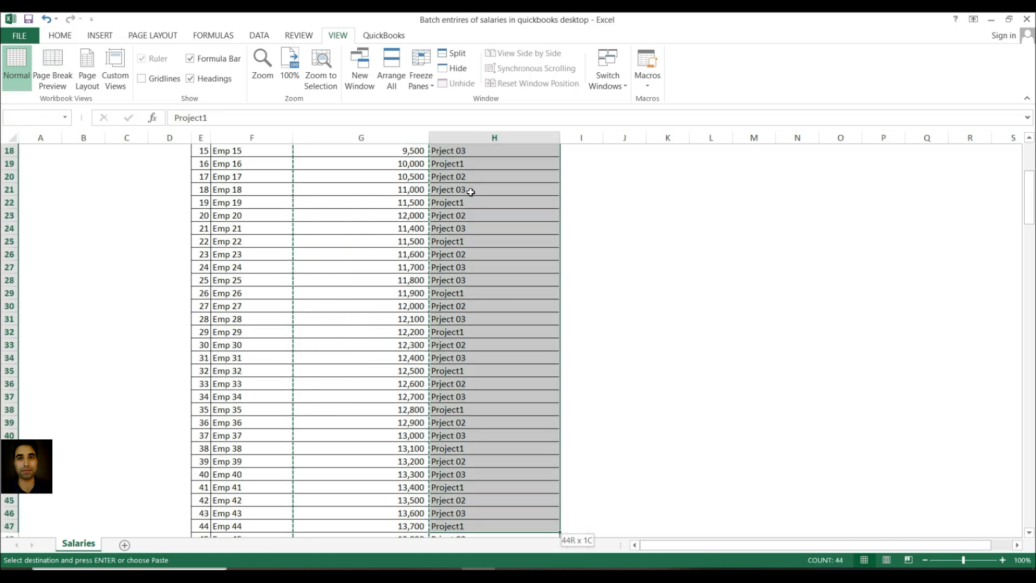
key("shift+Down")
key("shift+Down")
key("shift+Down")
key("shift+Down")
key("shift+Down")
key("shift+Down")
key("shift+Down")
key("shift+Down")
key("shift+Down")
key("shift+Down")
key("shift+Down")
key("shift+Down")
key("shift+Down")
key("shift+Down")
key("shift+Down")
key("shift+Down")
key("shift+Down")
key("shift+Down")
key("shift+Down")
key("shift+Down")
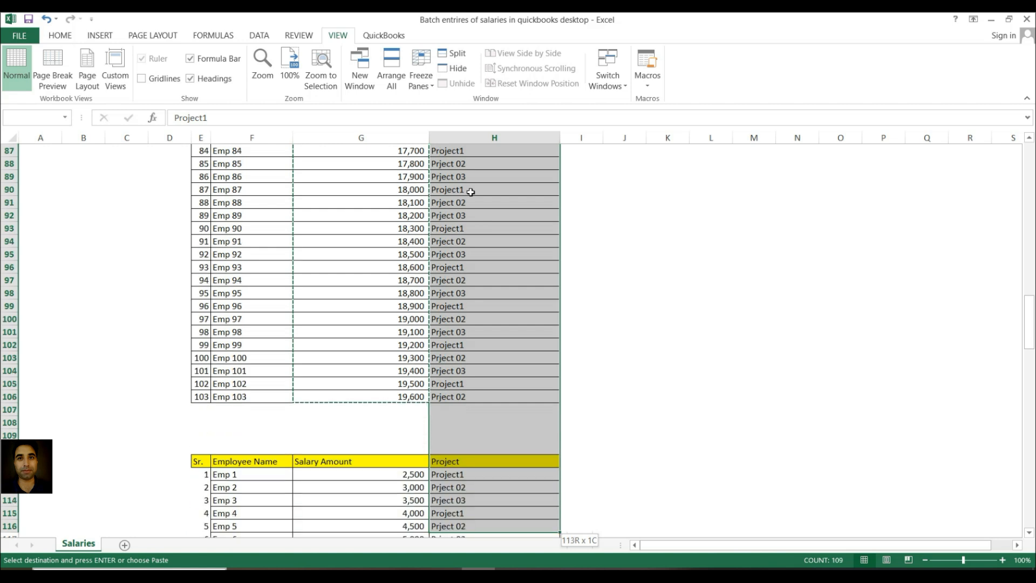
key("shift+Up")
key("shift+Up")
key("shift+Up")
key("shift+Up")
key("shift+Up")
key("shift+Up")
key("shift+Up")
key("shift+Up")
key("shift+Up")
key("shift+Up")
key("shift+Up")
key("shift+Up")
key("shift+Up")
key("shift+Up")
key("shift+Up")
key("shift+Up")
key("shift+Up")
key("shift+Up")
key("shift+Up")
key("shift+Up")
key("shift+Down")
key("shift+Down")
key("shift+Down")
key("shift+Down")
key("shift+Down")
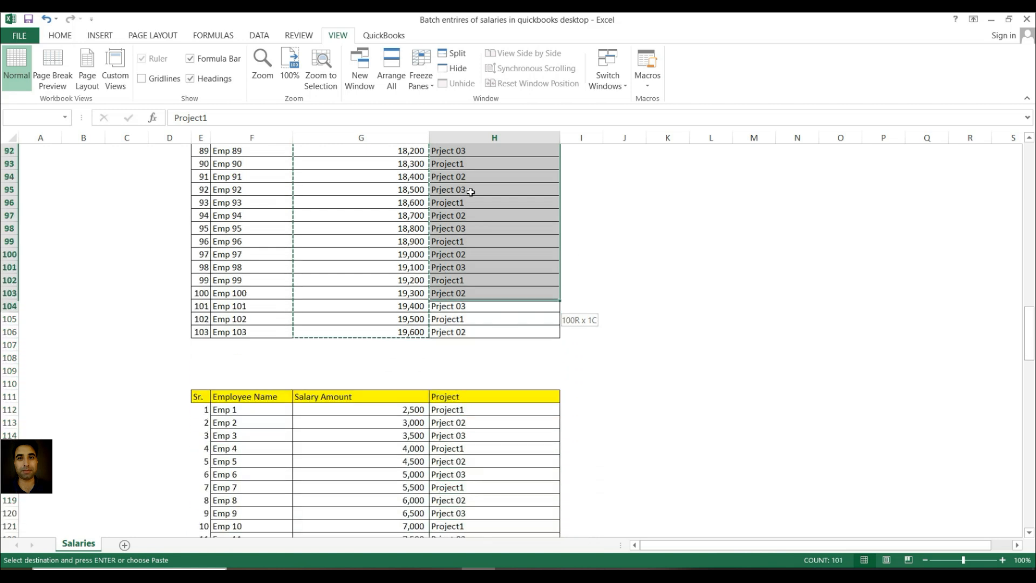
key("ctrl+c")
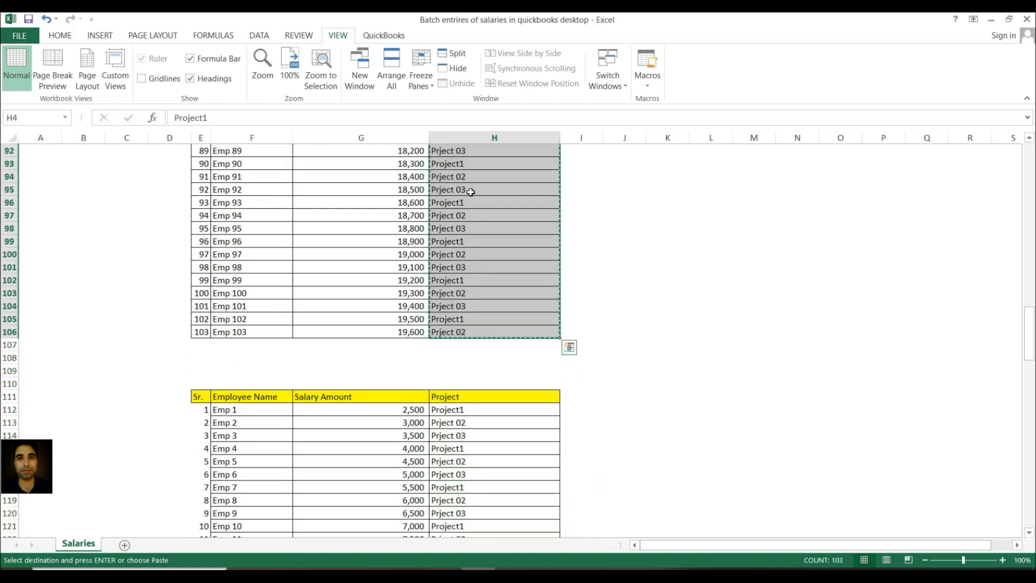
key("alt+Tab")
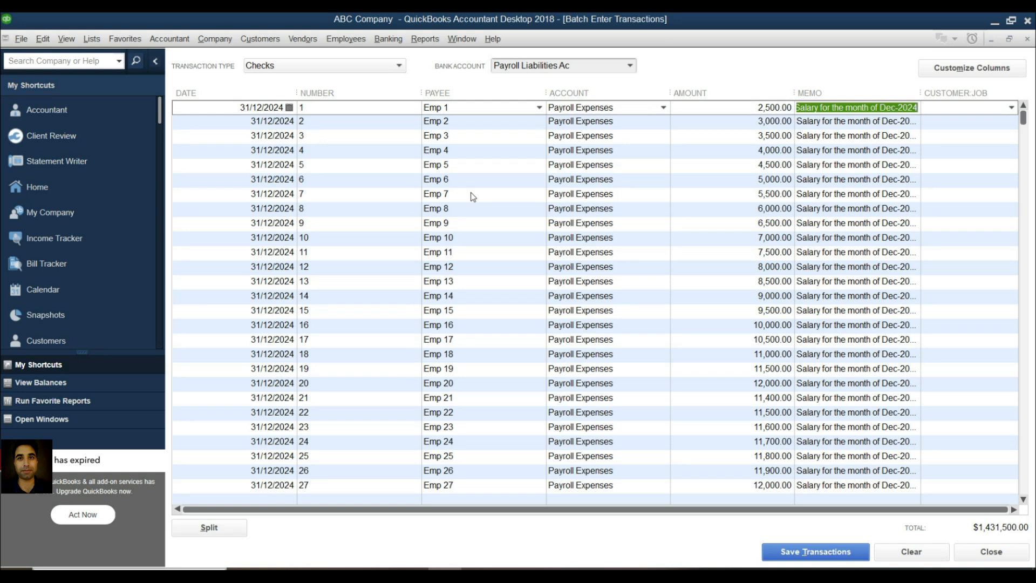
Paste the projects into Customer:Job, quick-adding Project1, Prject 02 and Prject 03 as new jobs
left_click(986, 111)
key("ctrl+v")
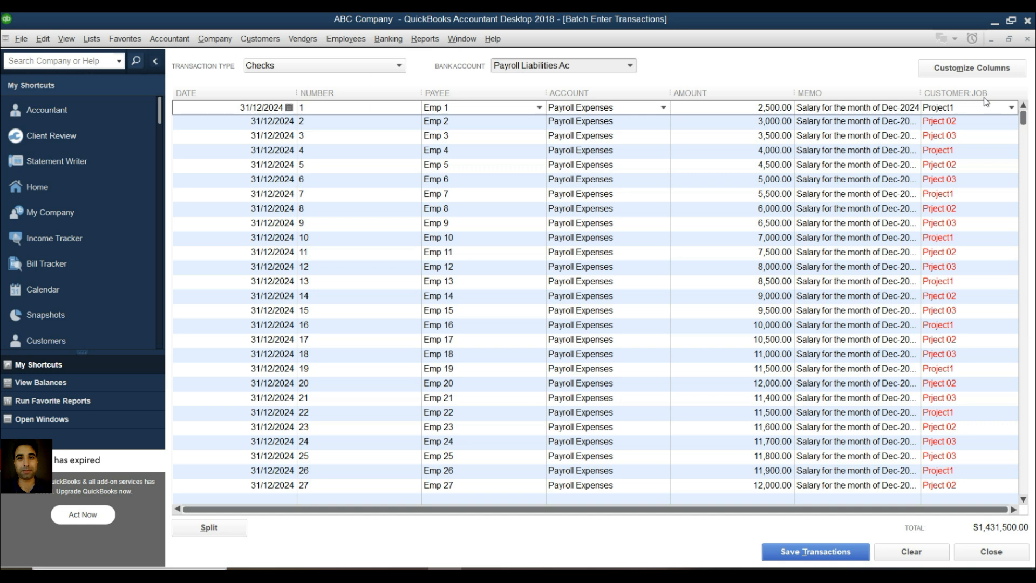
key("Tab")
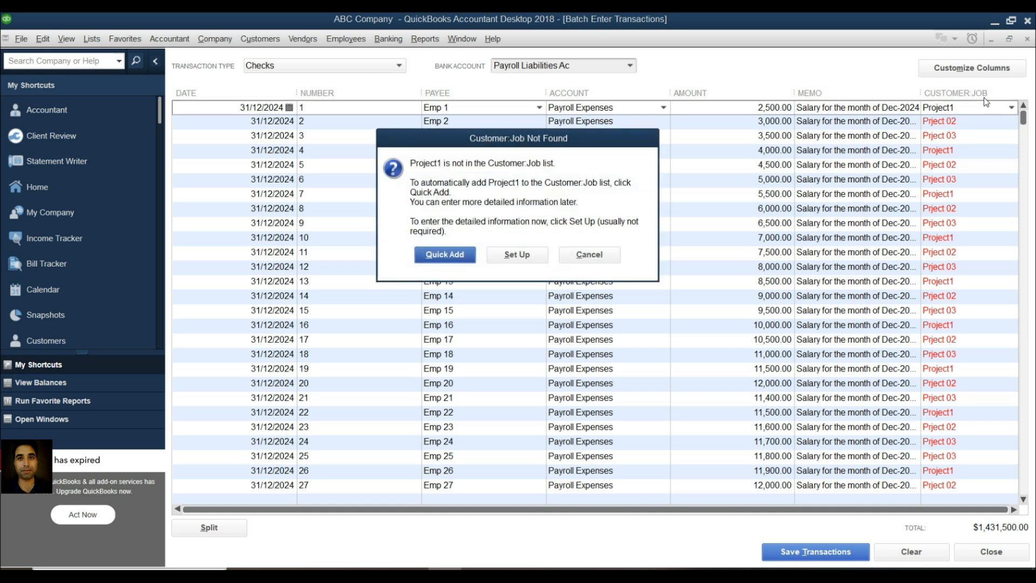
left_click(456, 255)
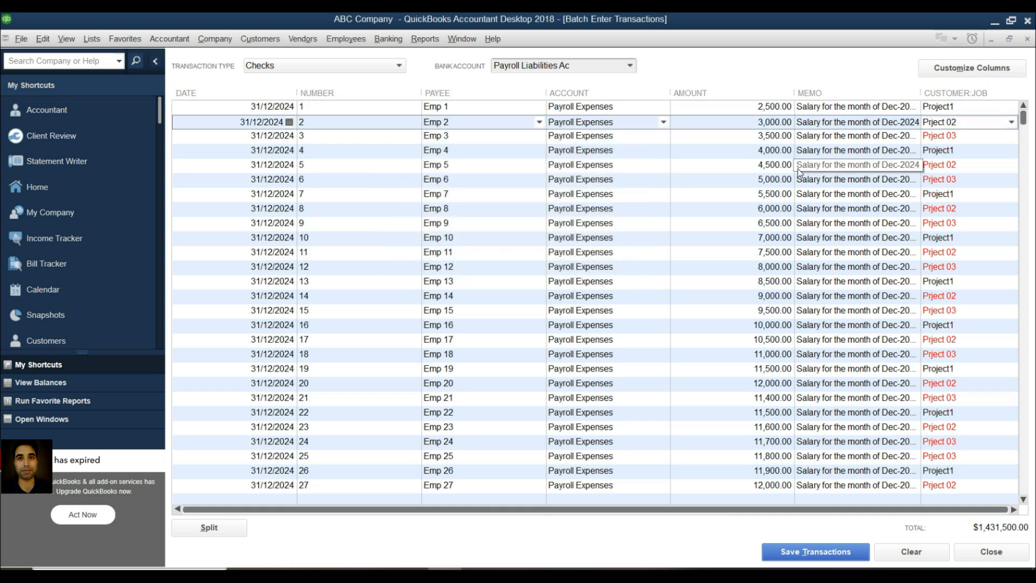
key("Tab")
key("Return")
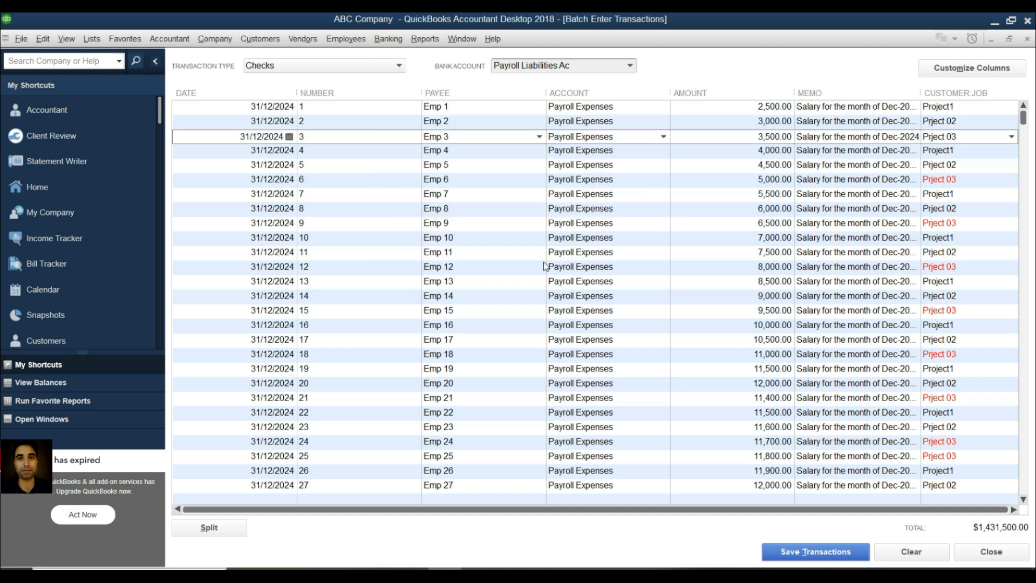
key("Tab")
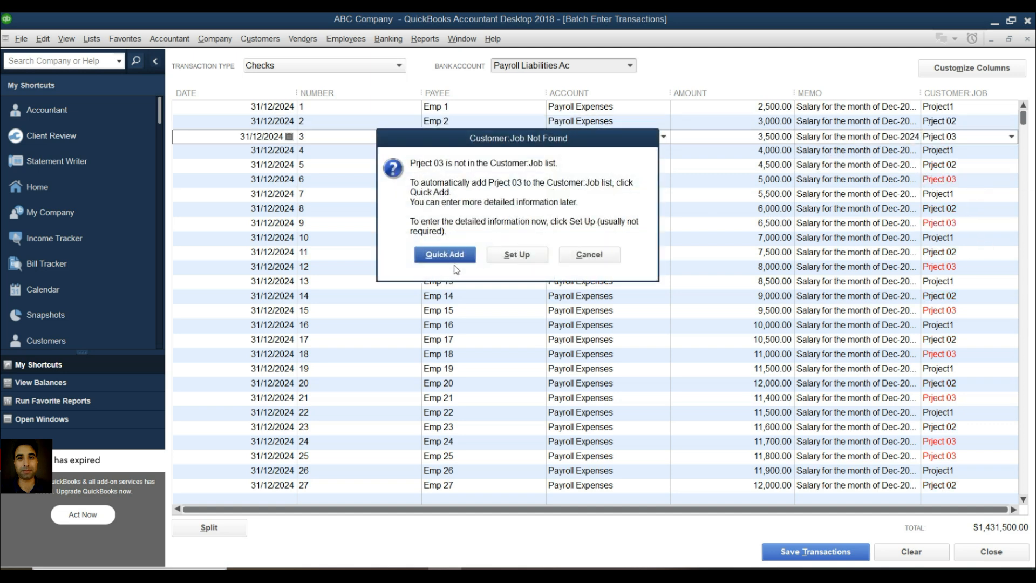
left_click(445, 254)
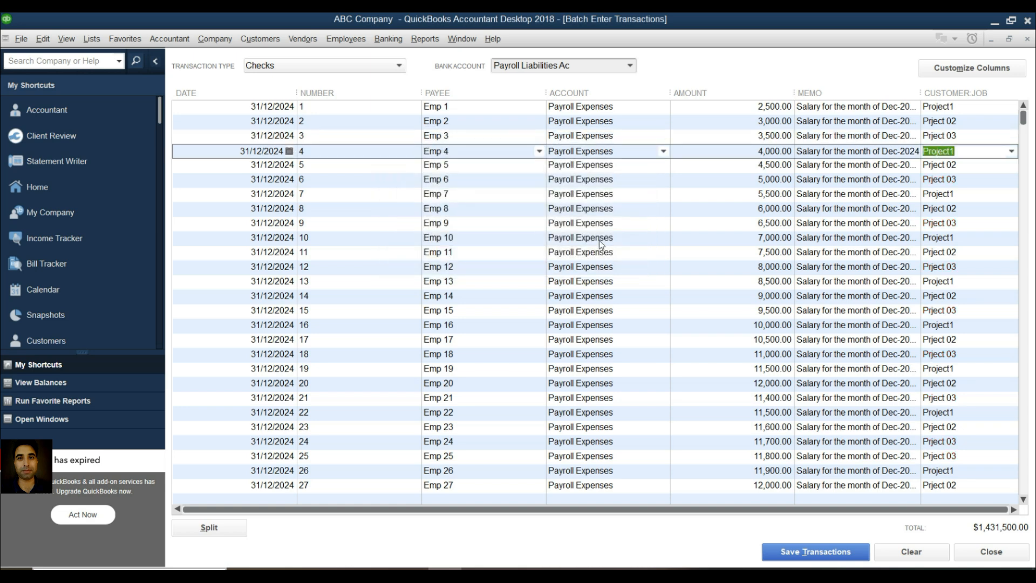
Save all 103 batch checks to Payroll Liabilities Ac, confirming the save
scroll(840, 272, "down", 20)
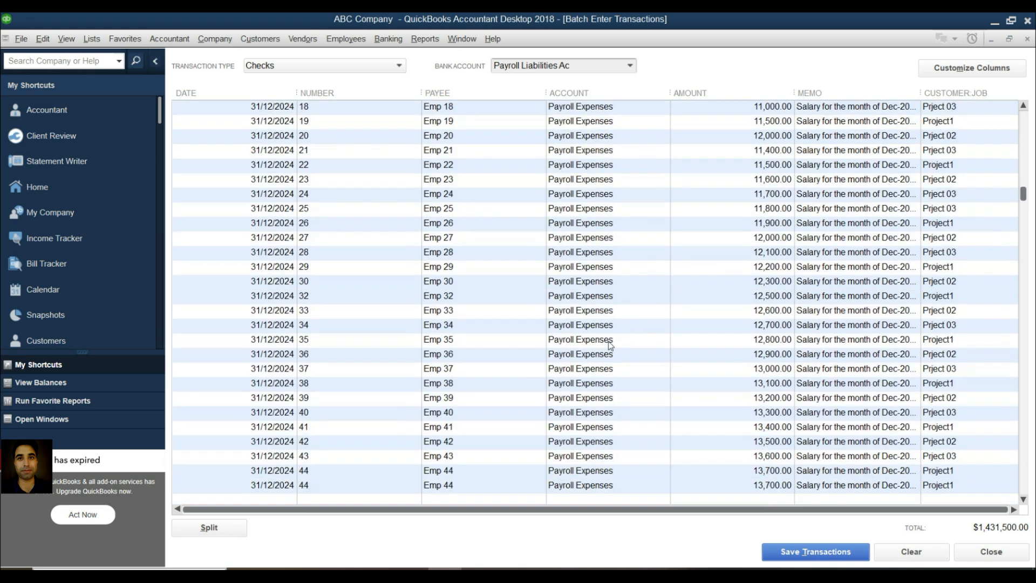
scroll(701, 396, "up", 10)
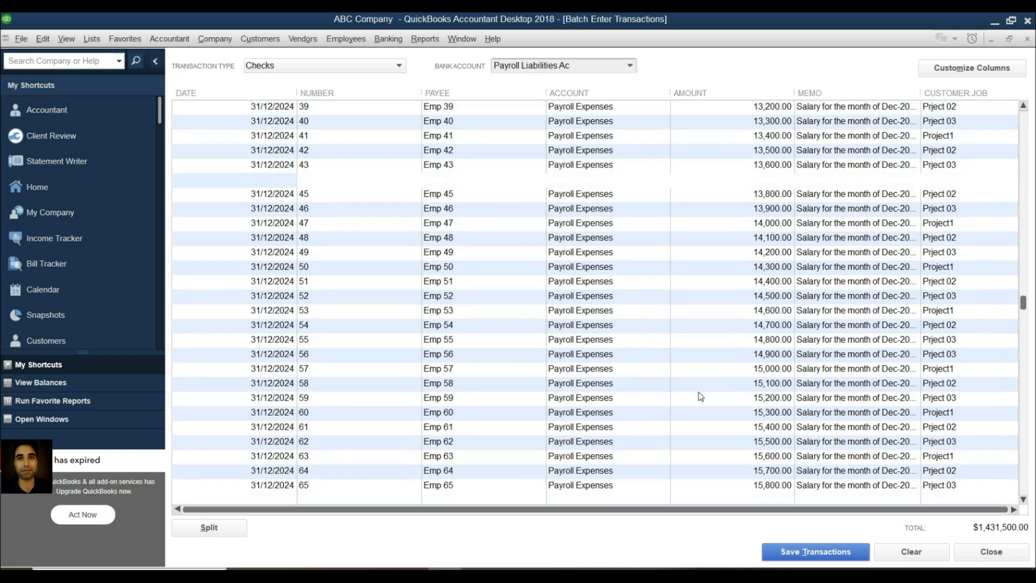
scroll(700, 397, "up", 10)
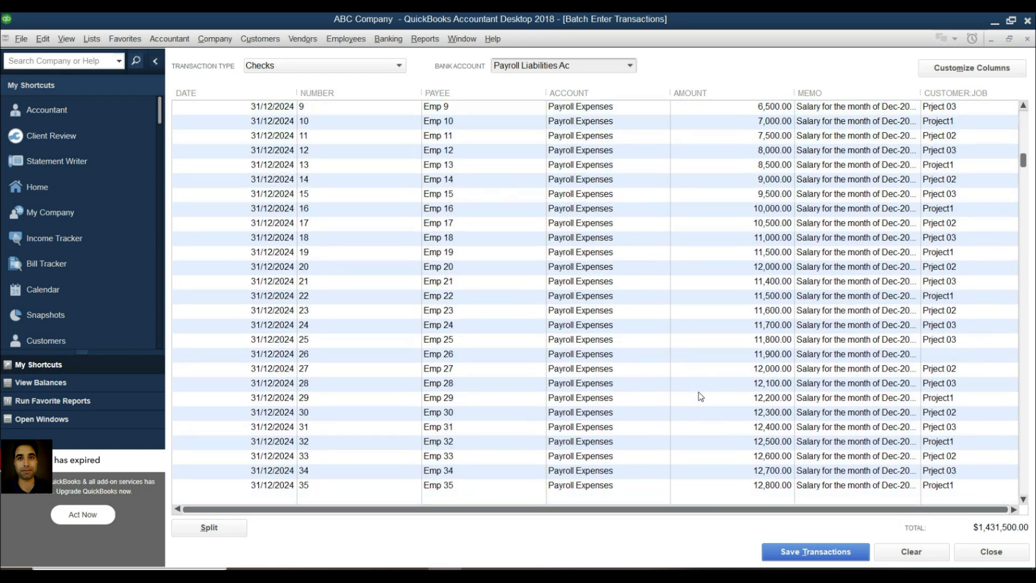
scroll(701, 397, "up", 2)
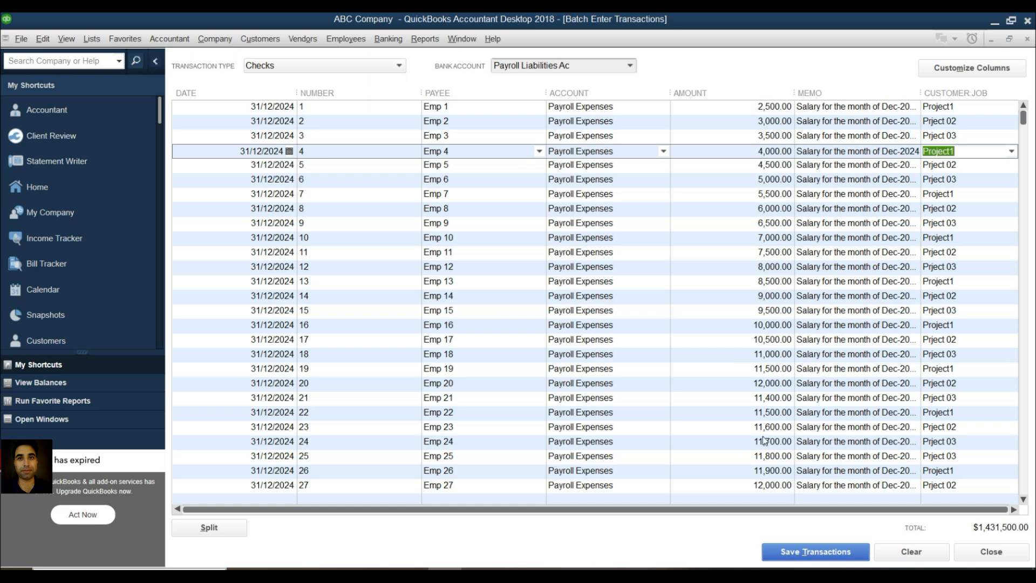
left_click(800, 557)
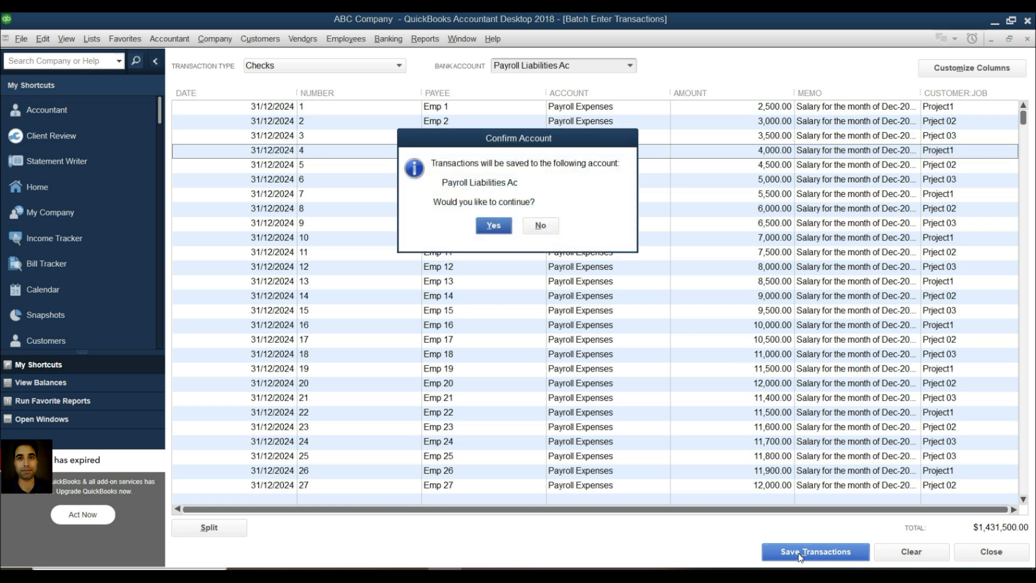
left_click(488, 228)
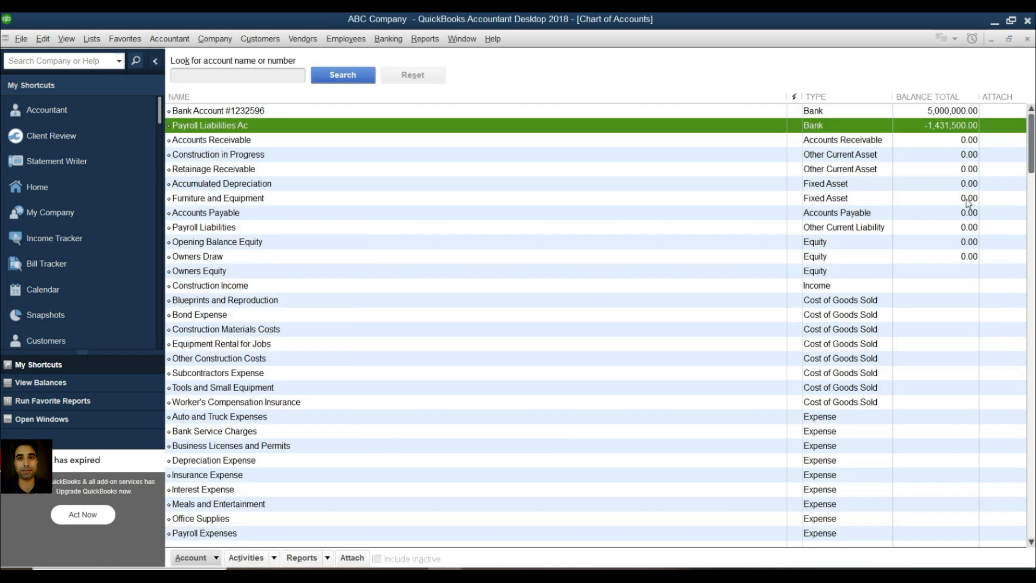
Run the standard Profit & Loss report for All dates, showing Payroll Expenses 1,431,500.00
left_click(420, 36)
left_click(420, 36)
left_click(420, 36)
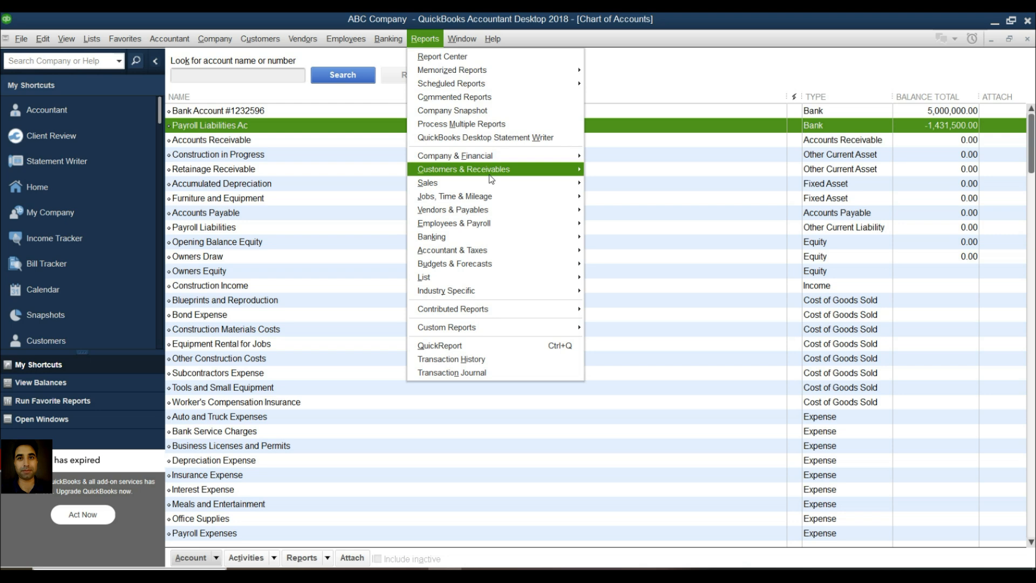
mouse_move(495, 159)
left_click(652, 158)
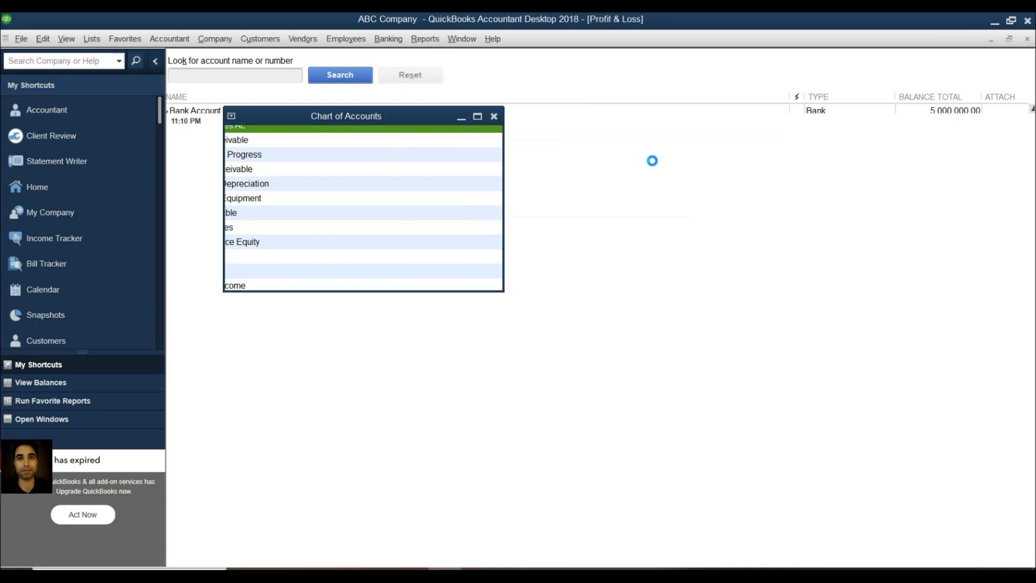
left_click(274, 81)
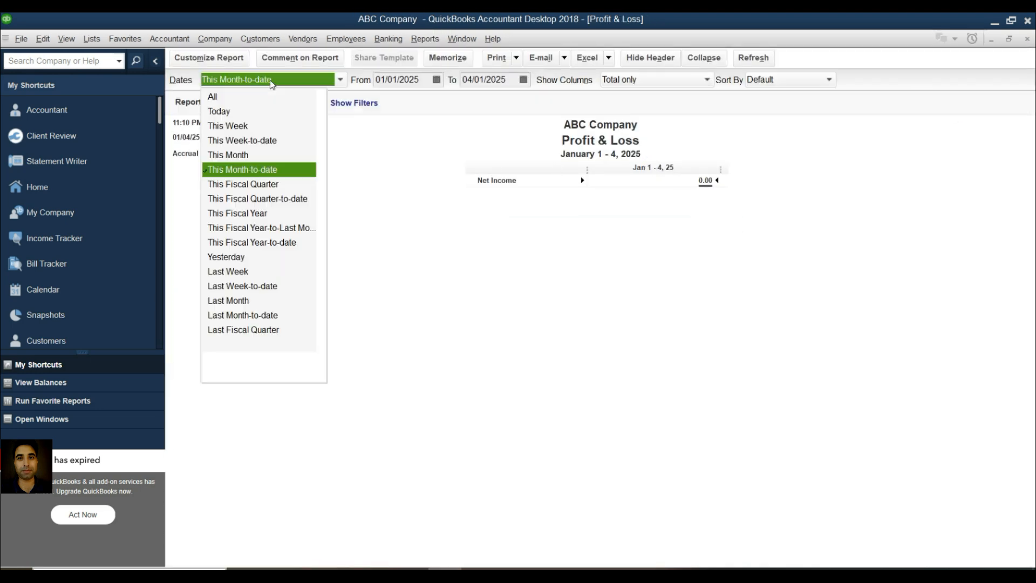
left_click(215, 97)
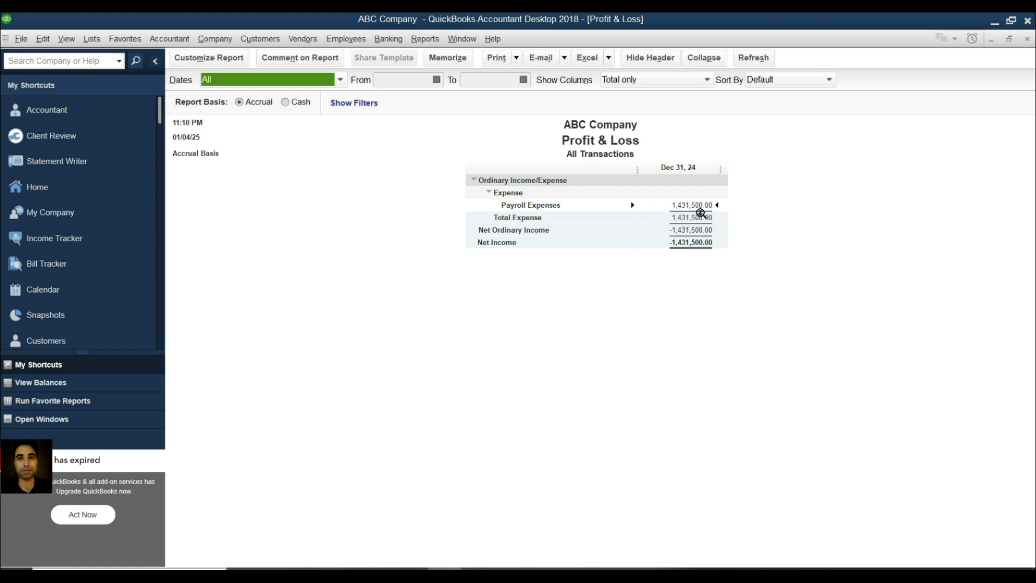
left_click_drag(664, 187, 733, 214)
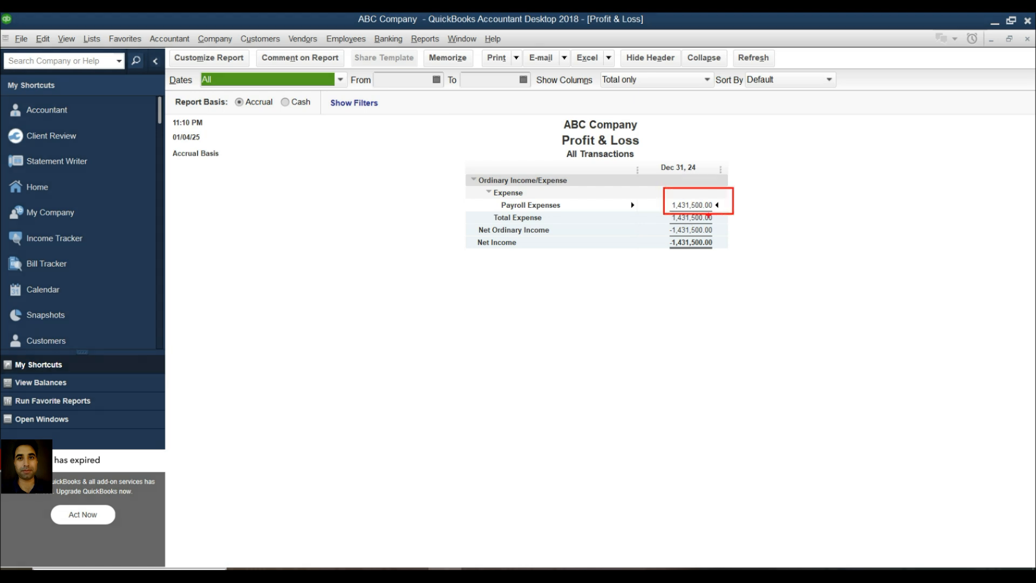
key("Escape")
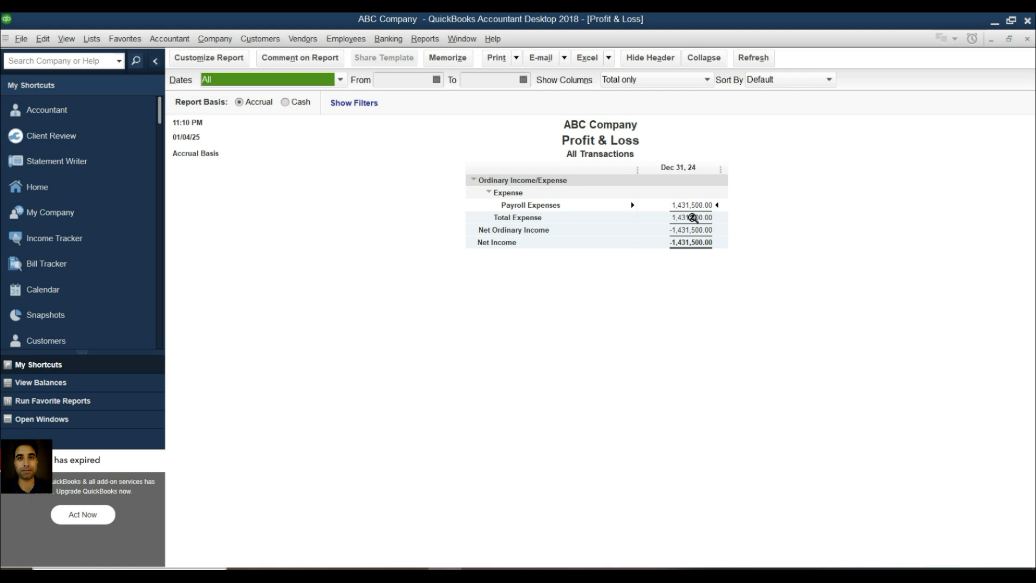
Cancel Excel's pending copy of column H, then return to the Profit & Loss report
key("alt+Tab")
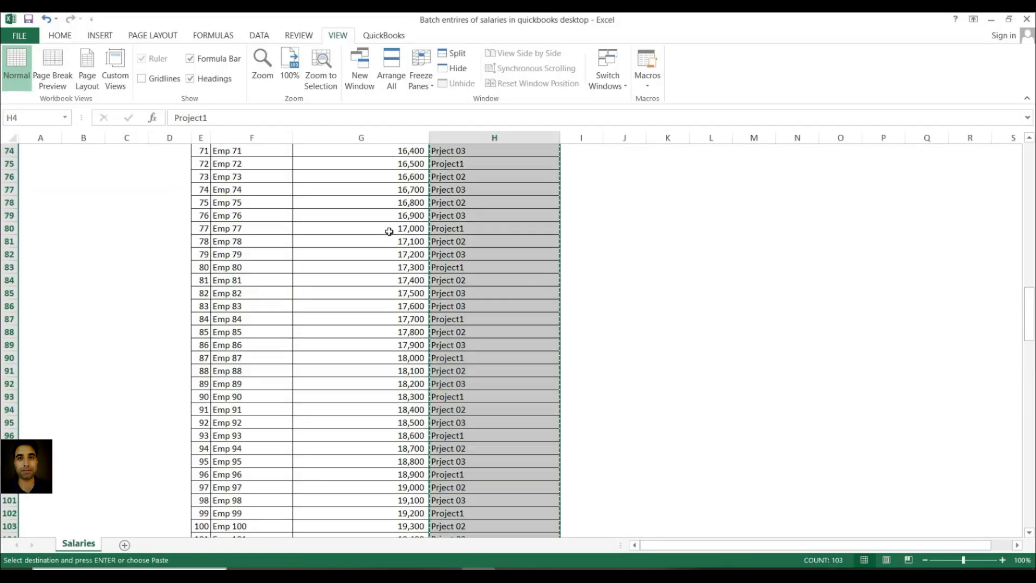
scroll(390, 232, "up", 20)
scroll(390, 231, "down", 6)
key("Escape")
scroll(390, 232, "up", 4)
scroll(390, 231, "up", 5)
key("alt+Tab")
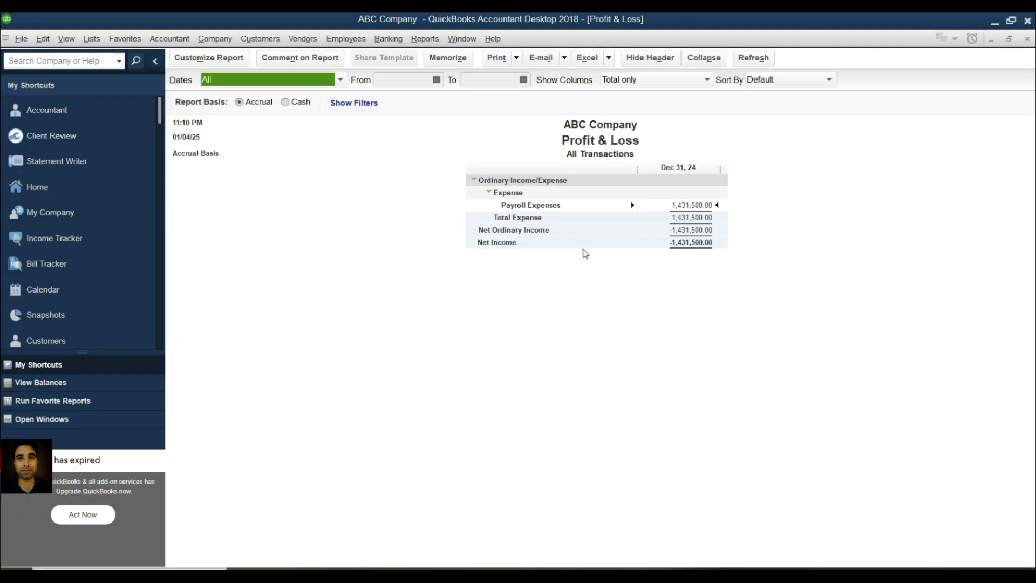
Run the Profit & Loss by Job report for all dates, splitting payroll across the projects
left_click(416, 41)
mouse_move(471, 154)
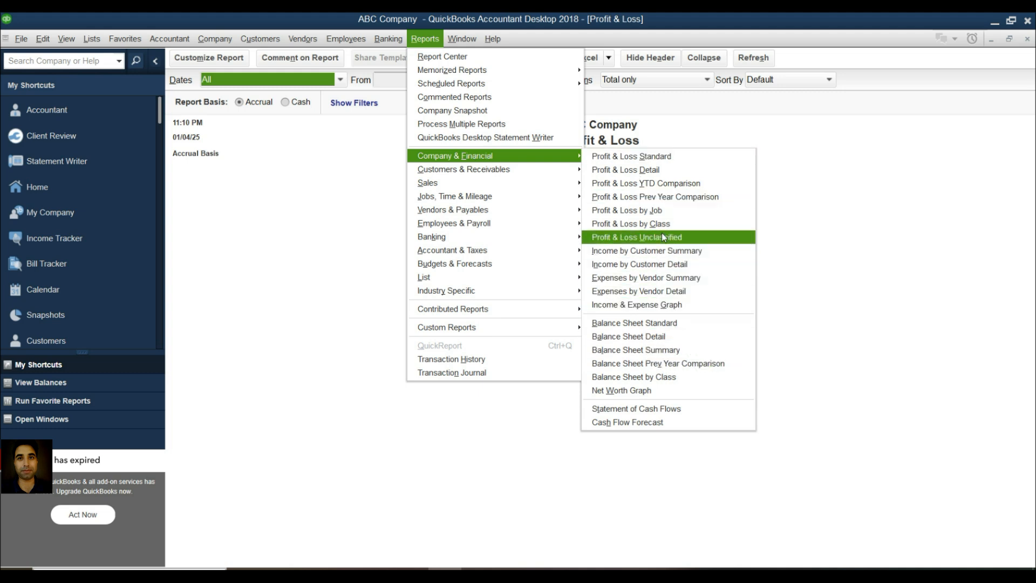
left_click(659, 218)
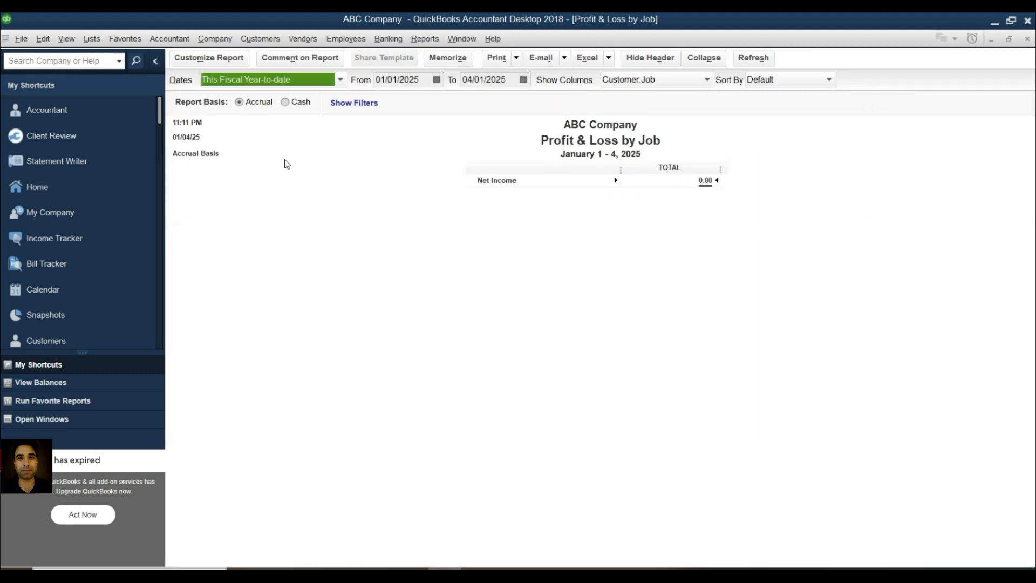
left_click(270, 86)
left_click(232, 96)
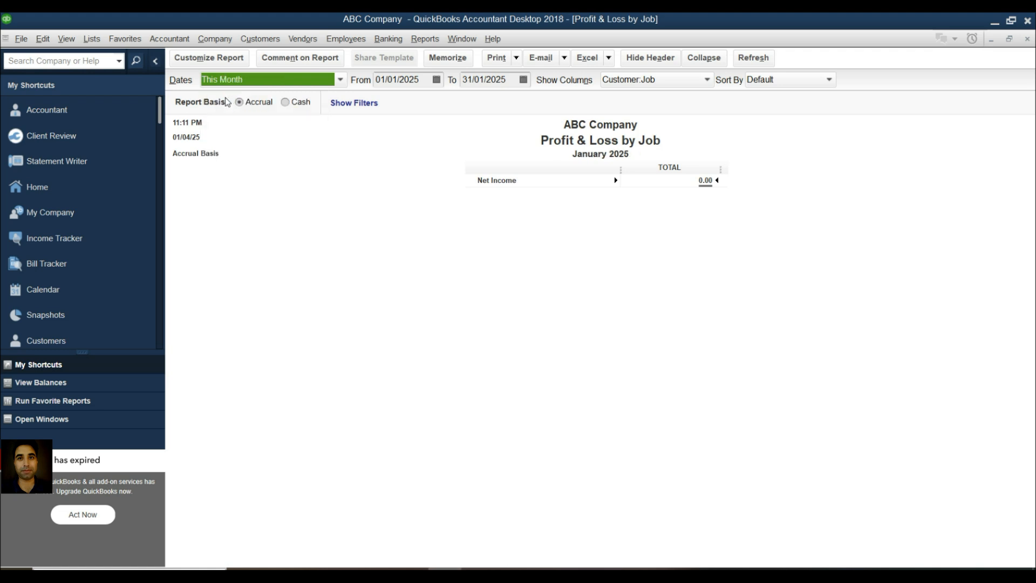
left_click(233, 86)
left_click(216, 100)
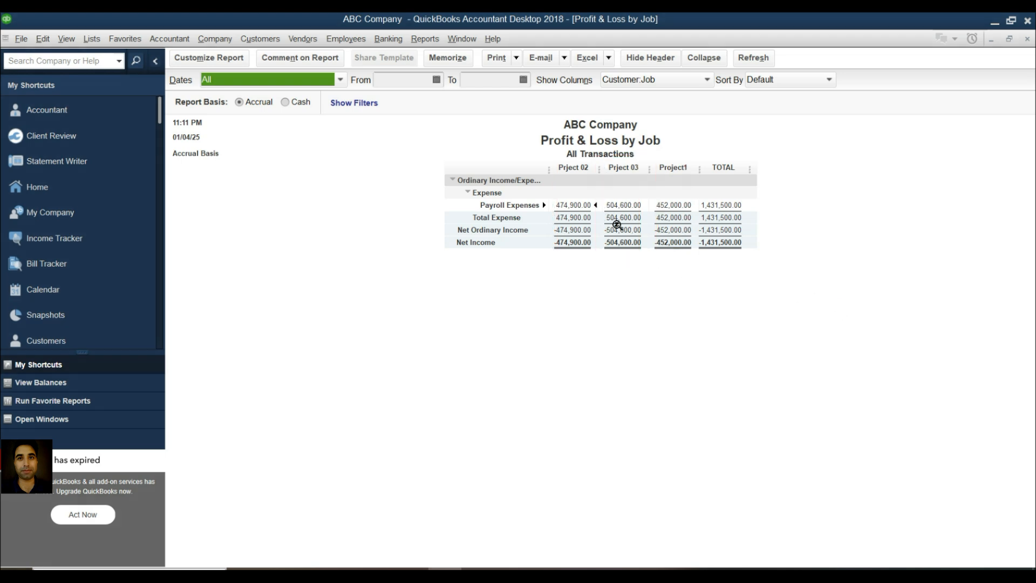
Open the standard Balance Sheet report
left_click(420, 36)
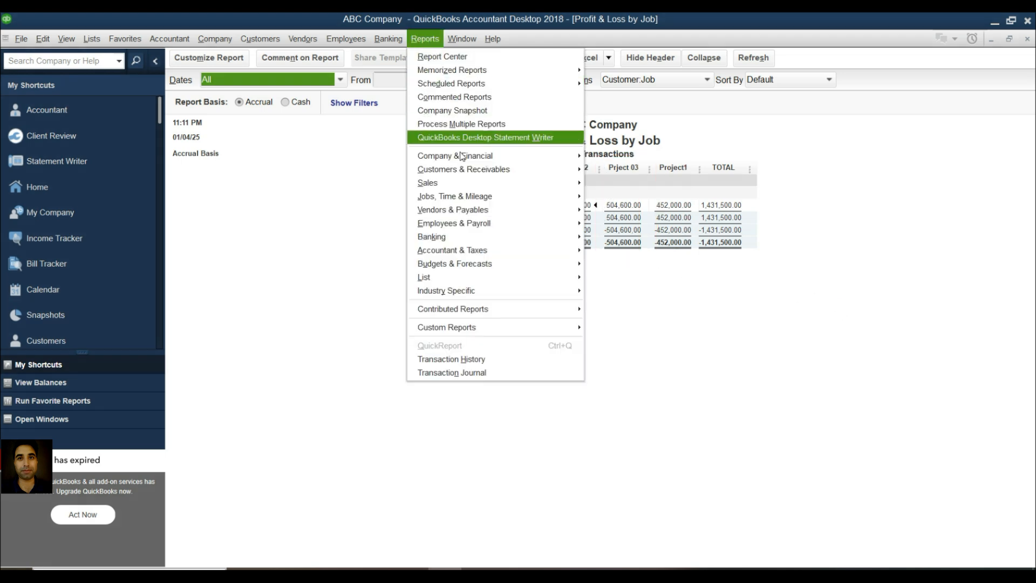
mouse_move(469, 158)
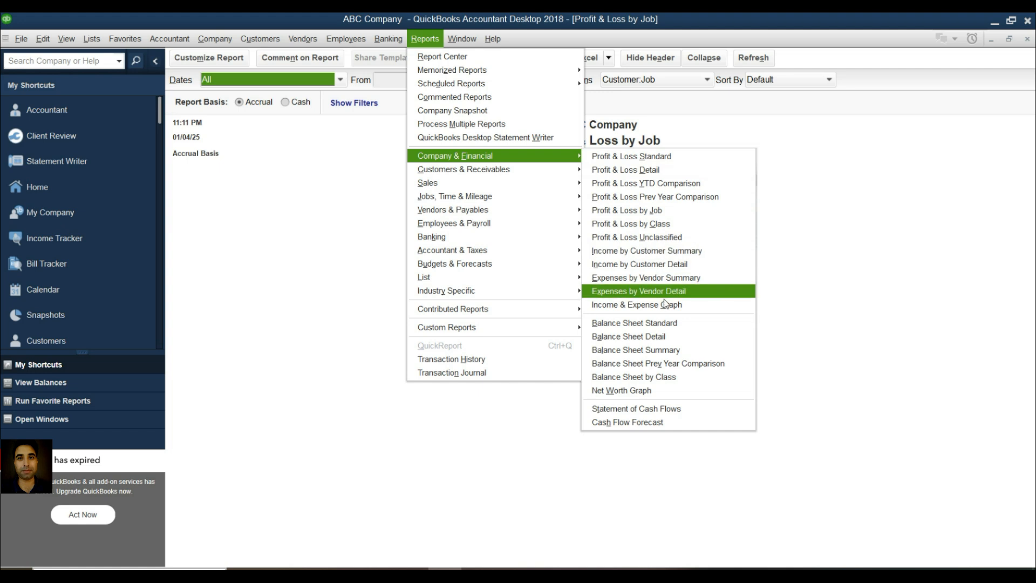
left_click(634, 323)
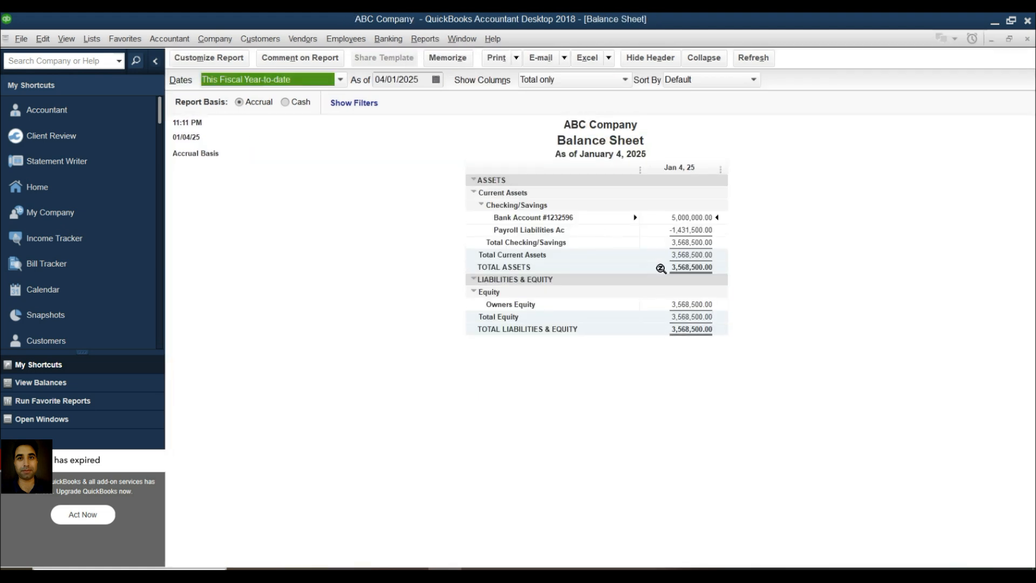
Check the Balance Sheet's bank and Payroll Liabilities Ac balances, close it, and return to Excel
mouse_move(486, 215)
left_mouse_down()
mouse_move(507, 236)
mouse_move(716, 236)
left_mouse_up()
left_click_drag(732, 231, 764, 206)
key("Escape")
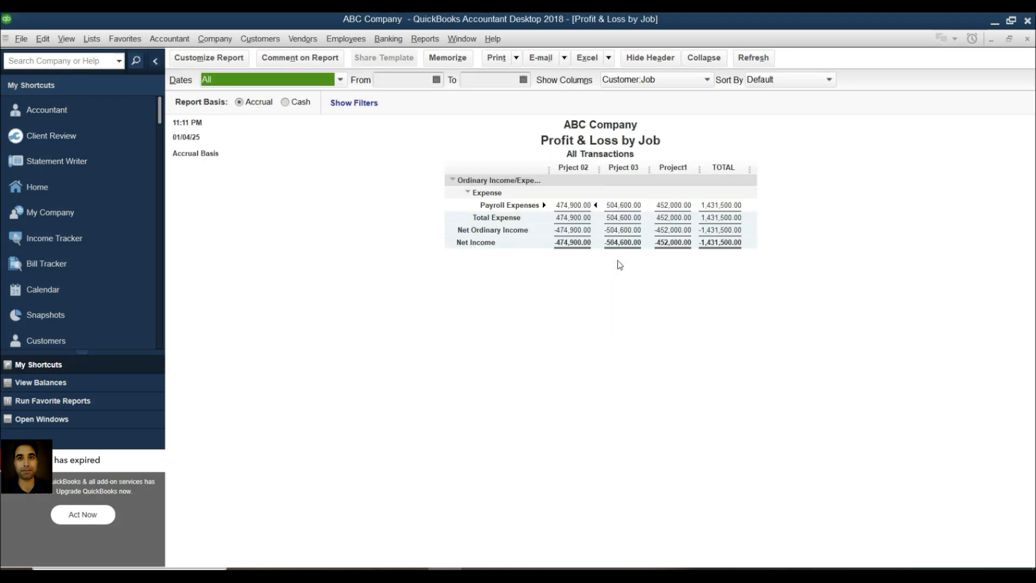
left_click(479, 573)
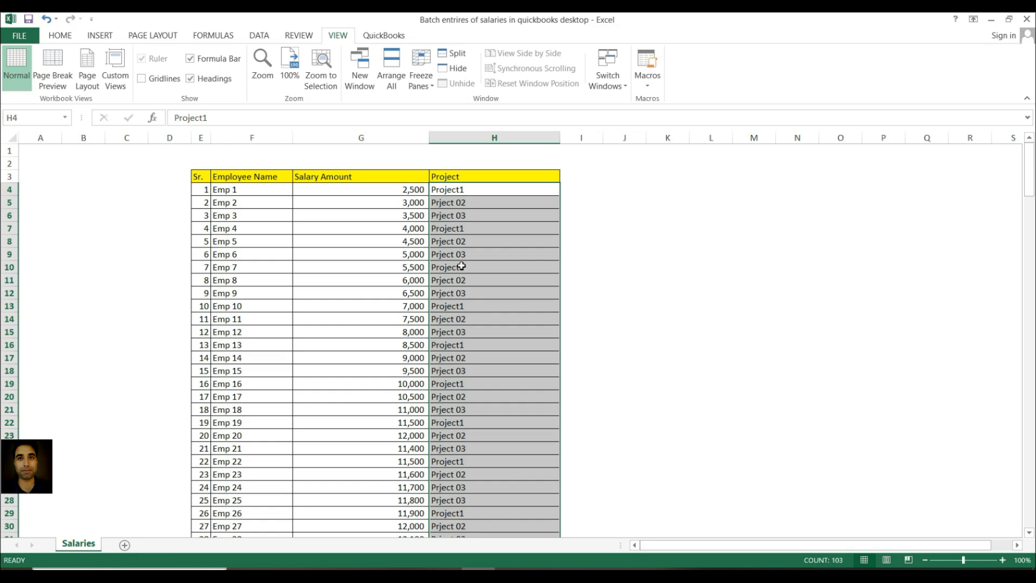
Replace Emp 103's salary in G214 with 15000 instead of 19,600
scroll(462, 267, "down", 20)
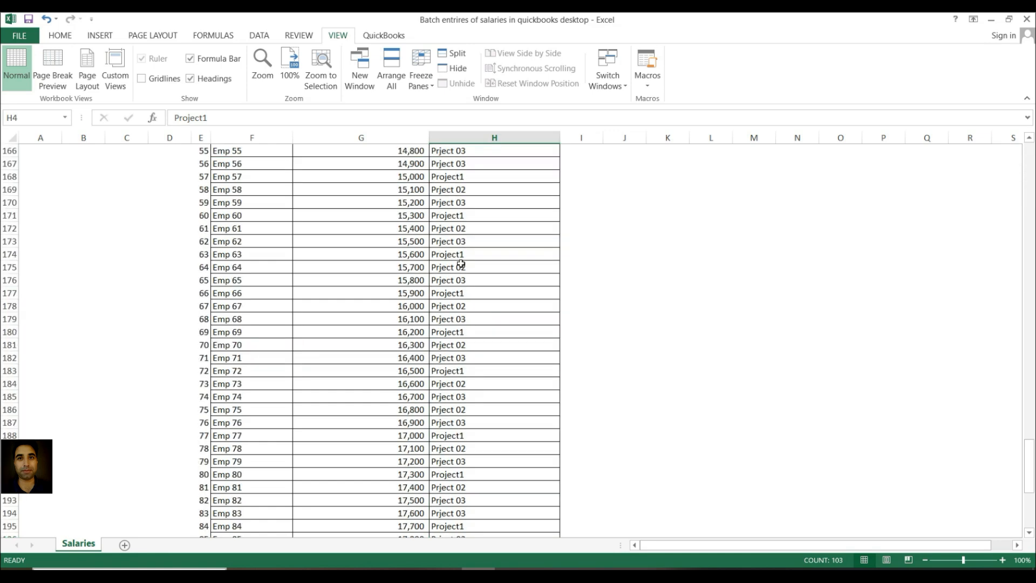
scroll(461, 264, "down", 14)
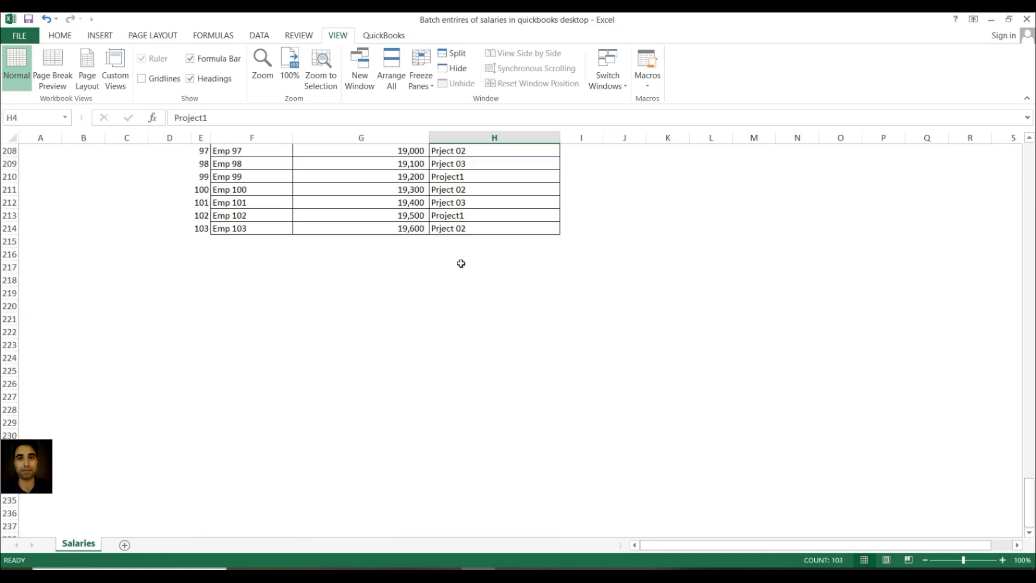
left_click(409, 229)
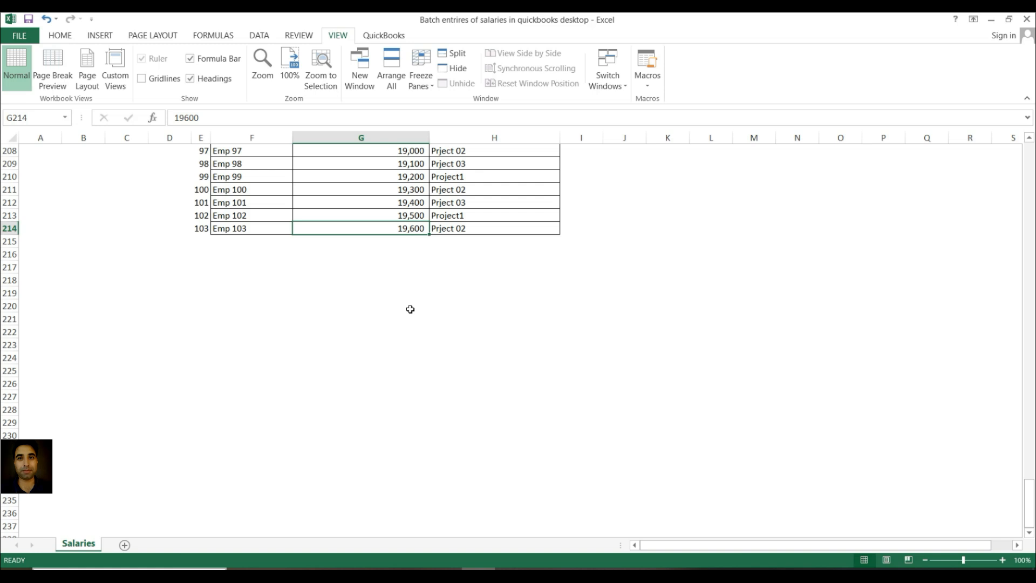
key("Delete")
type("15000")
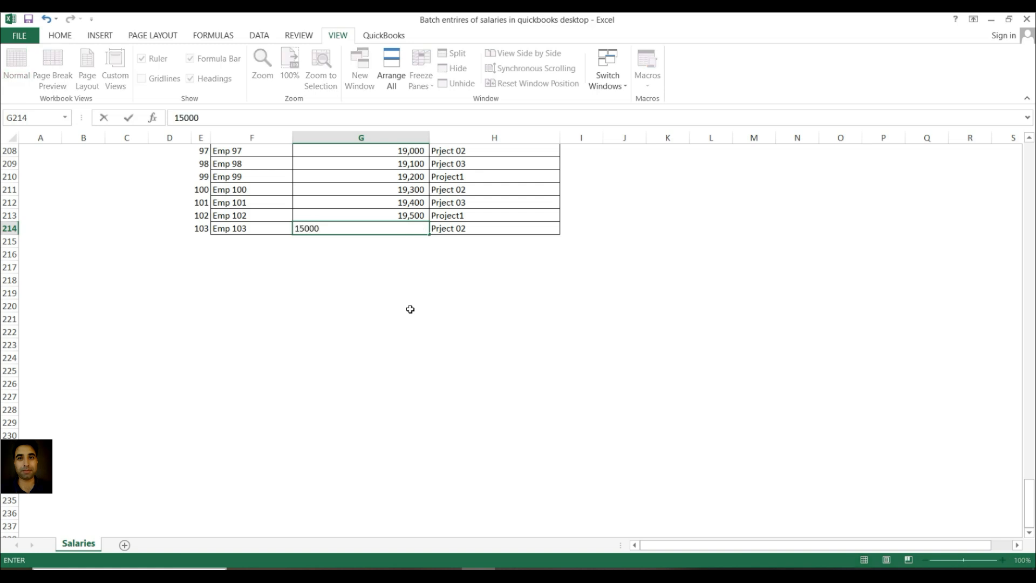
left_click(446, 292)
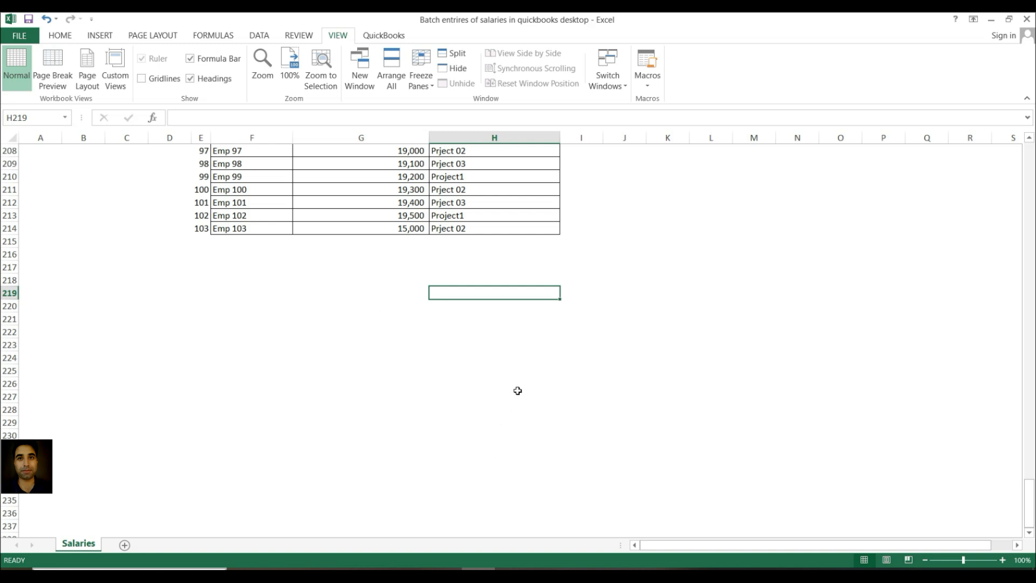
Return to the Profit & Loss by Job report and close it without memorizing its settings
mouse_move(446, 567)
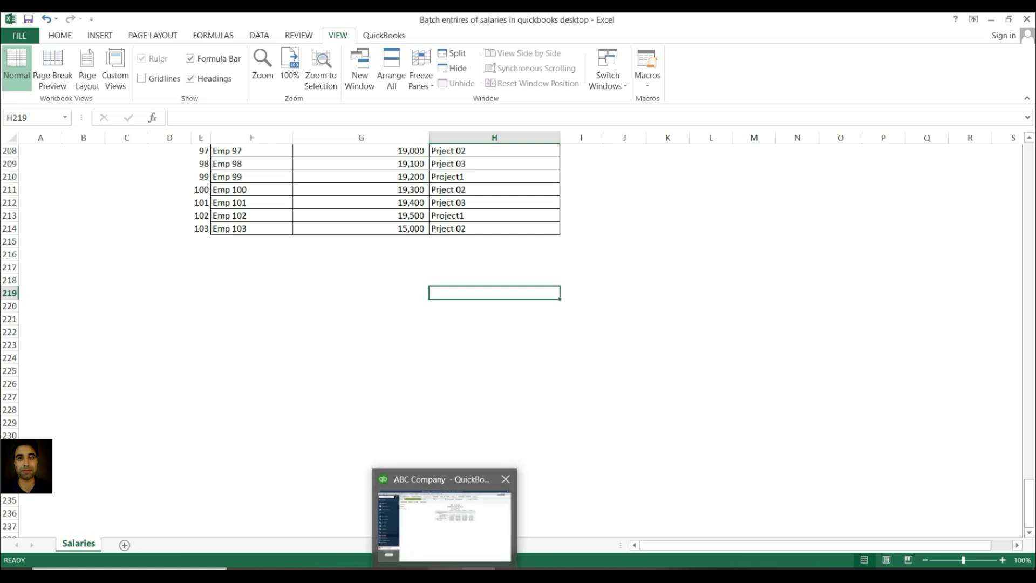
left_click(446, 535)
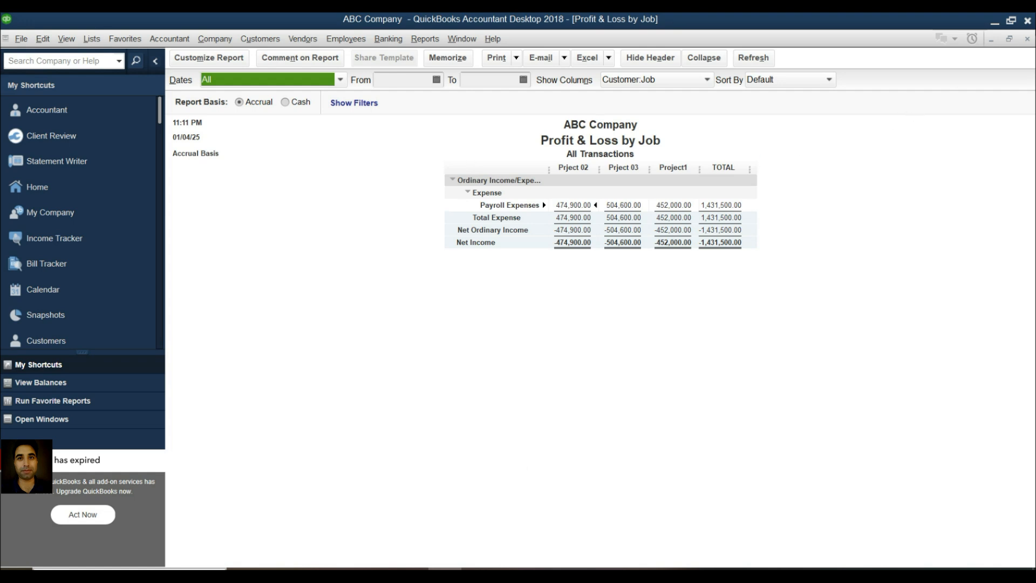
left_click(1027, 39)
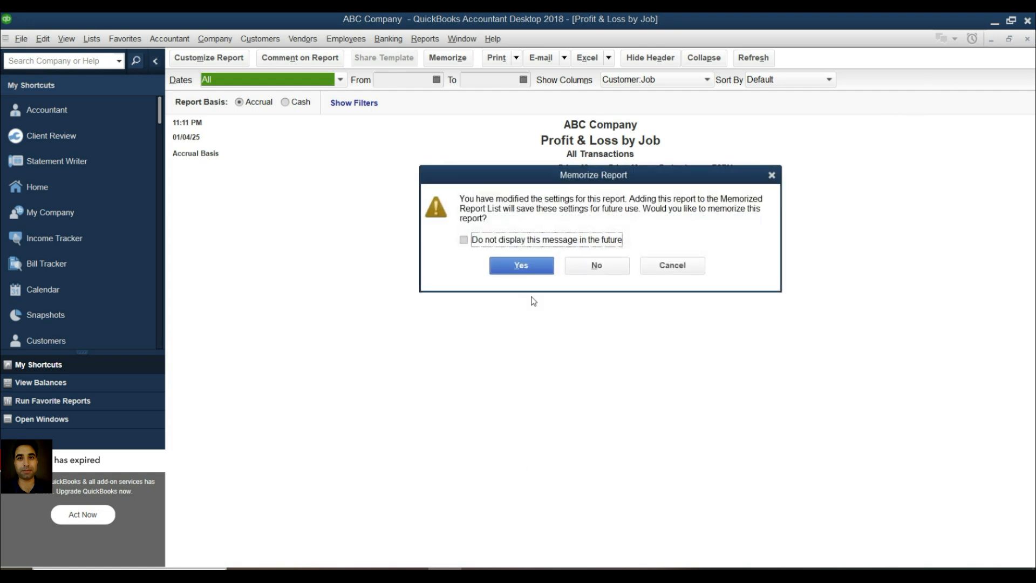
left_click(591, 268)
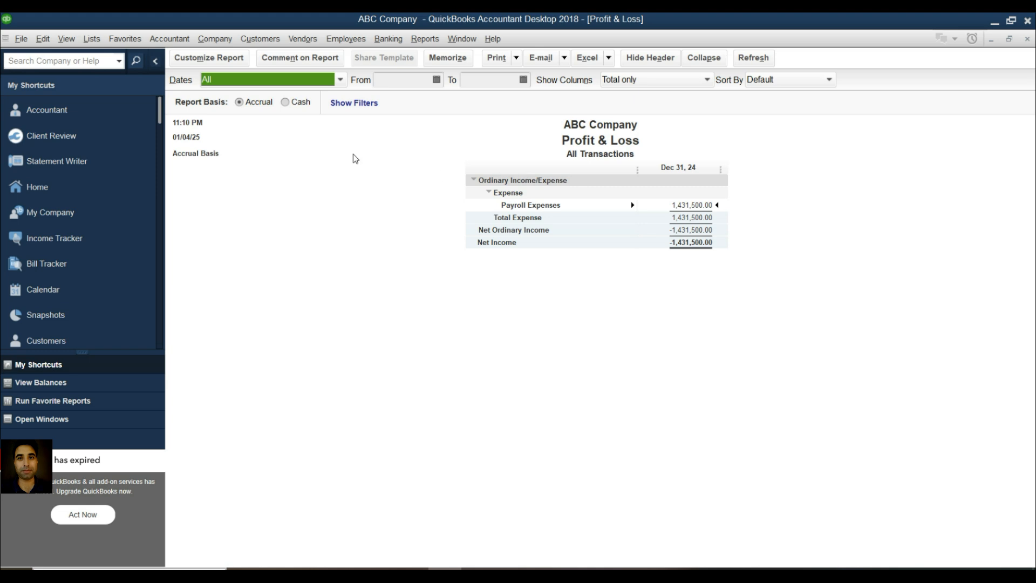
Start a Deposits batch in Batch Enter Transactions, select the first row's date, then go to Excel
left_click(161, 38)
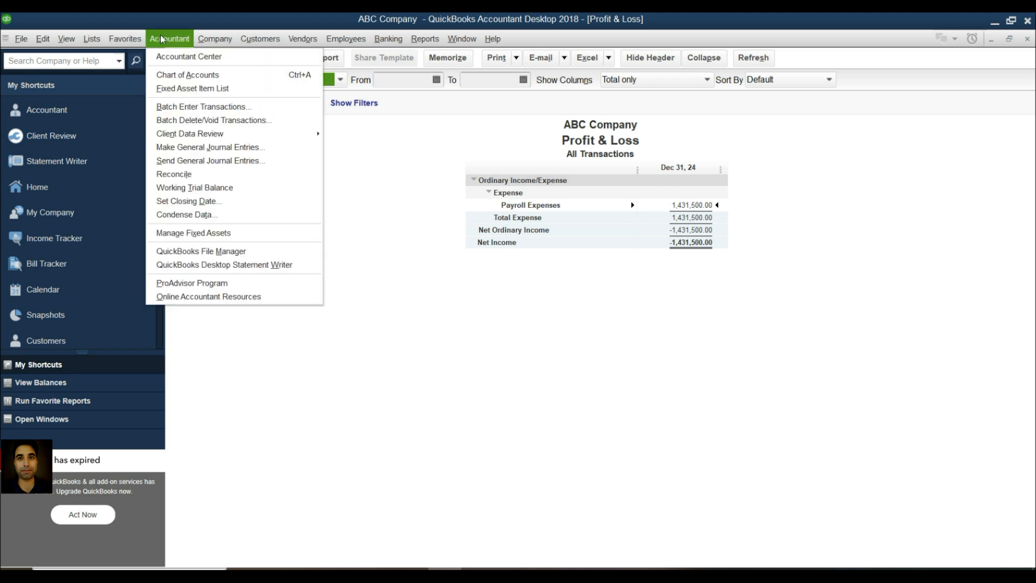
left_click(186, 107)
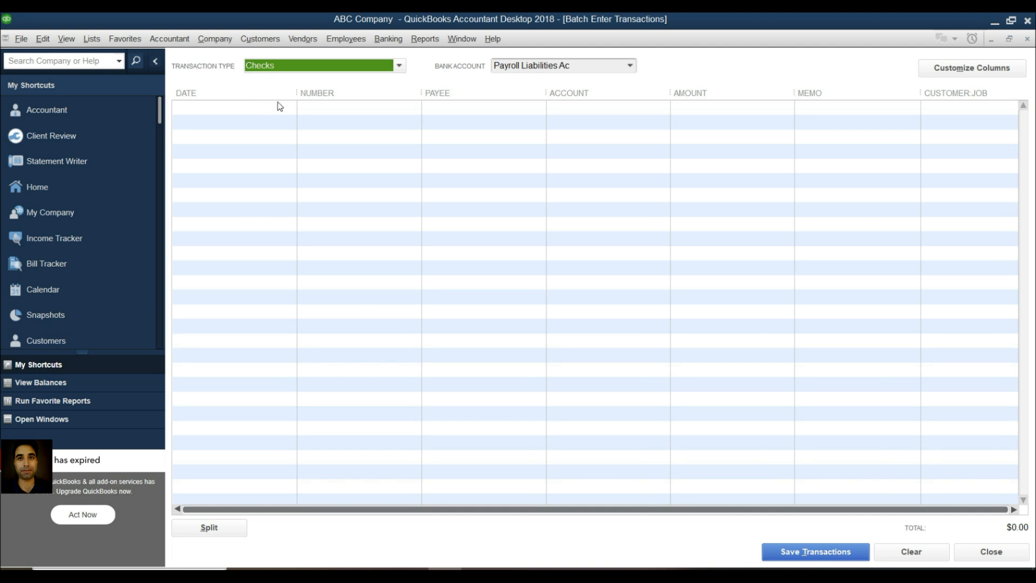
left_click(342, 65)
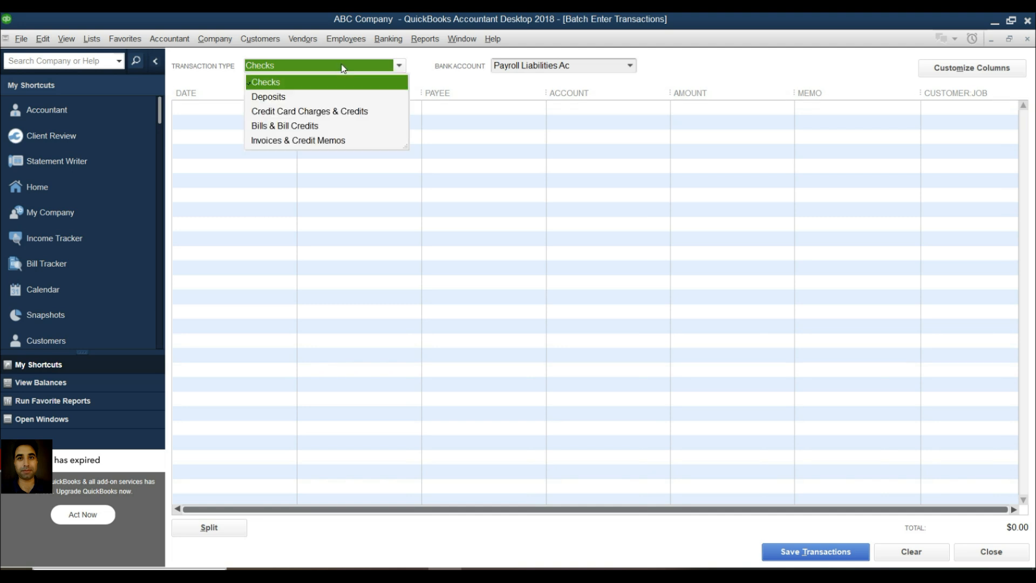
left_click(288, 98)
left_click(280, 106)
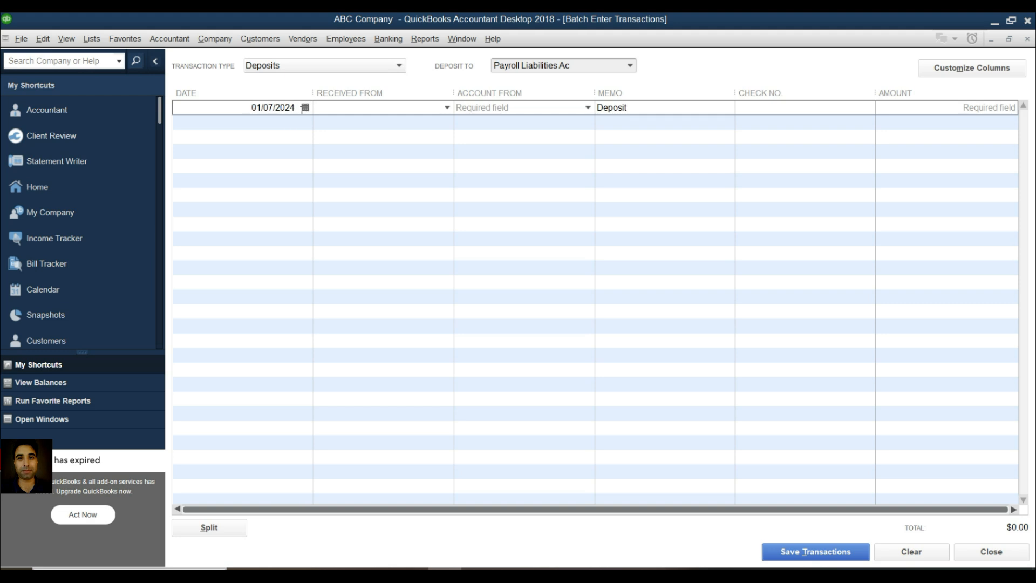
left_click_drag(247, 109, 299, 109)
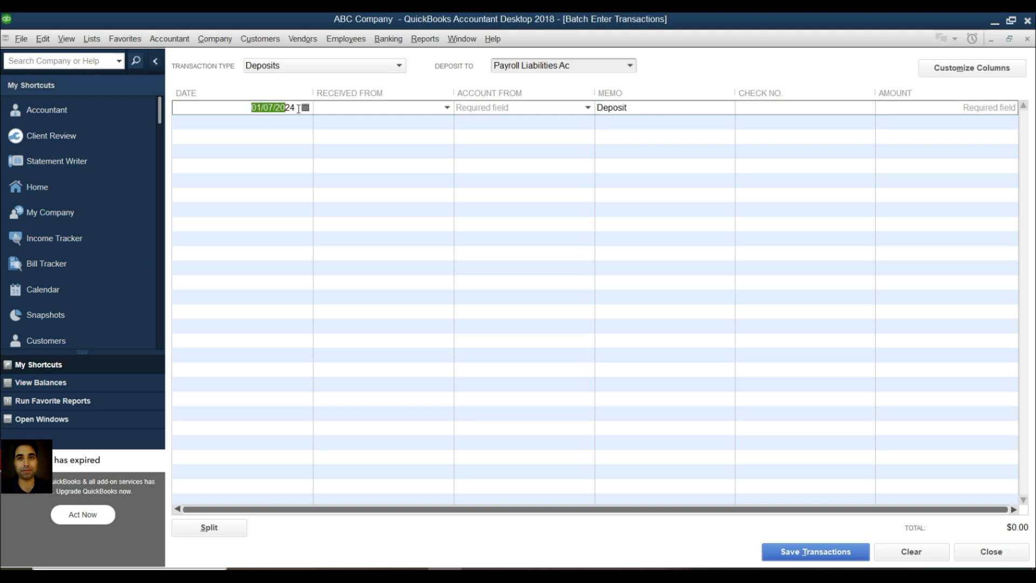
left_click(381, 108)
key("alt+Tab")
scroll(308, 209, "up", 20)
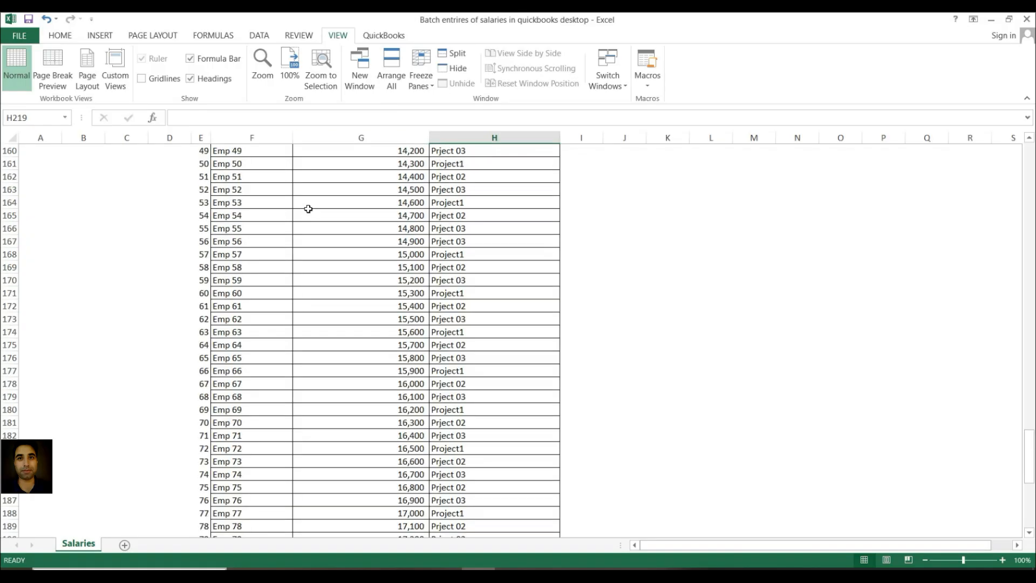
Copy the names Emp 1 through Emp 103 from the second salary table, starting at F112
scroll(308, 210, "up", 8)
left_click(227, 345)
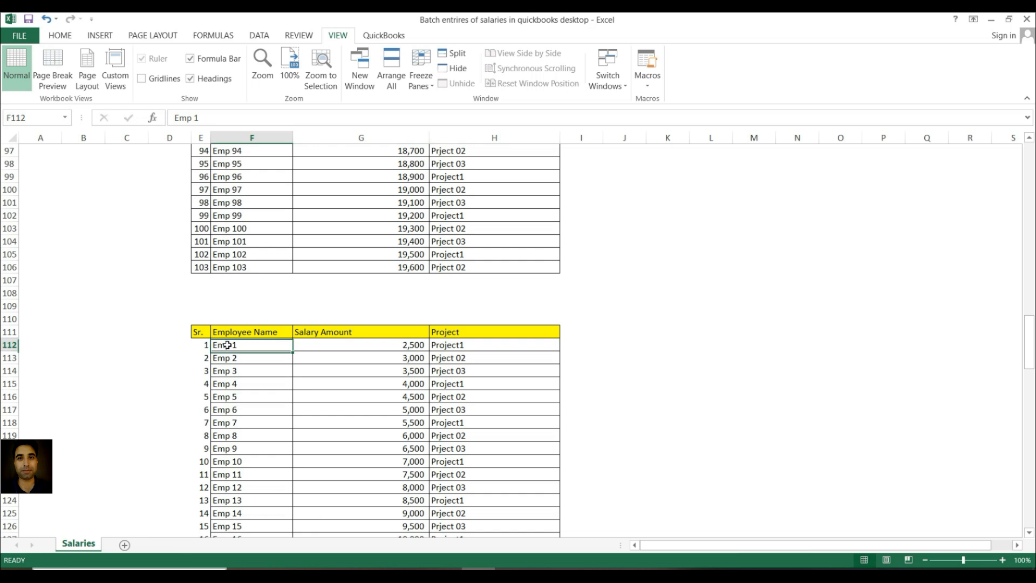
key("shift+Down")
key("shift+Down")
key("shift+Down")
key("shift+Down")
key("shift+Down")
key("shift+Down")
key("shift+Down")
key("shift+Down")
key("shift+Down")
key("shift+Down")
key("shift+Down")
key("shift+Down")
key("shift+Down")
key("shift+Down")
key("shift+Down")
key("shift+Down")
key("shift+Down")
key("shift+Down")
key("shift+Down")
key("shift+Down")
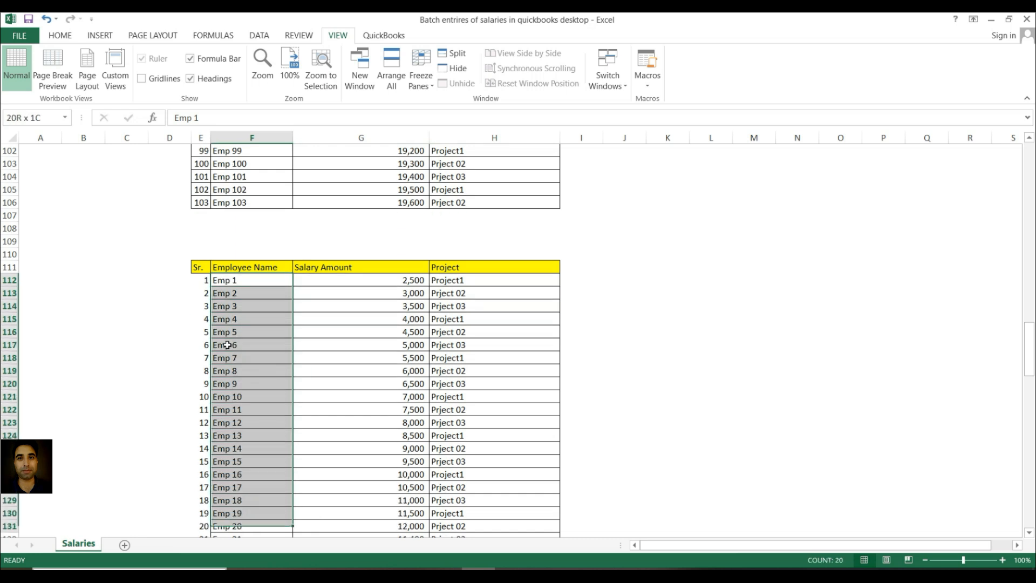
key("shift+Down")
key("shift+Down")
key("shift+Down")
key("shift+Down")
key("shift+Down")
key("shift+Down")
key("shift+Down")
key("shift+Down")
key("shift+Down")
key("shift+Down")
key("shift+Down")
key("shift+Down")
key("shift+Down")
key("shift+Down")
key("shift+Down")
key("shift+Down")
key("shift+Down")
key("shift+Down")
key("shift+Down")
key("shift+Down")
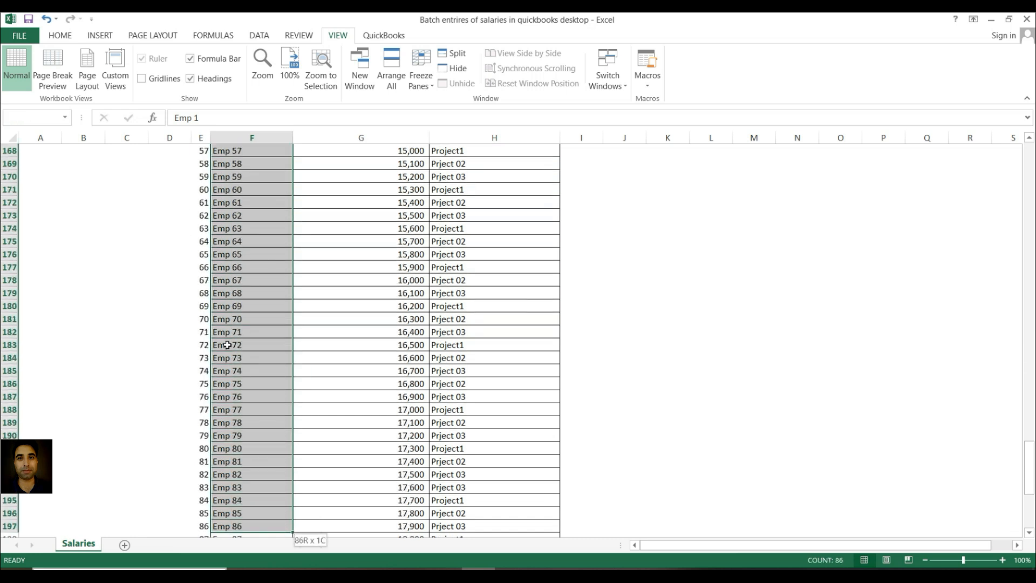
key("shift+Down")
key("shift+Down")
key("shift+Down")
key("shift+Down")
key("shift+Down")
key("shift+Down")
key("shift+Down")
key("shift+Down")
key("shift+Down")
key("shift+Down")
key("shift+Down")
key("shift+Down")
key("shift+Down")
key("shift+Down")
key("shift+Down")
key("shift+Up")
key("shift+Up")
key("shift+Up")
key("shift+Up")
key("shift+Up")
key("shift+Up")
key("shift+Up")
key("shift+Up")
key("shift+Up")
key("shift+Up")
key("shift+Up")
key("shift+Up")
key("shift+Up")
key("shift+Up")
key("shift+Up")
key("shift+Up")
key("shift+Up")
key("shift+Down")
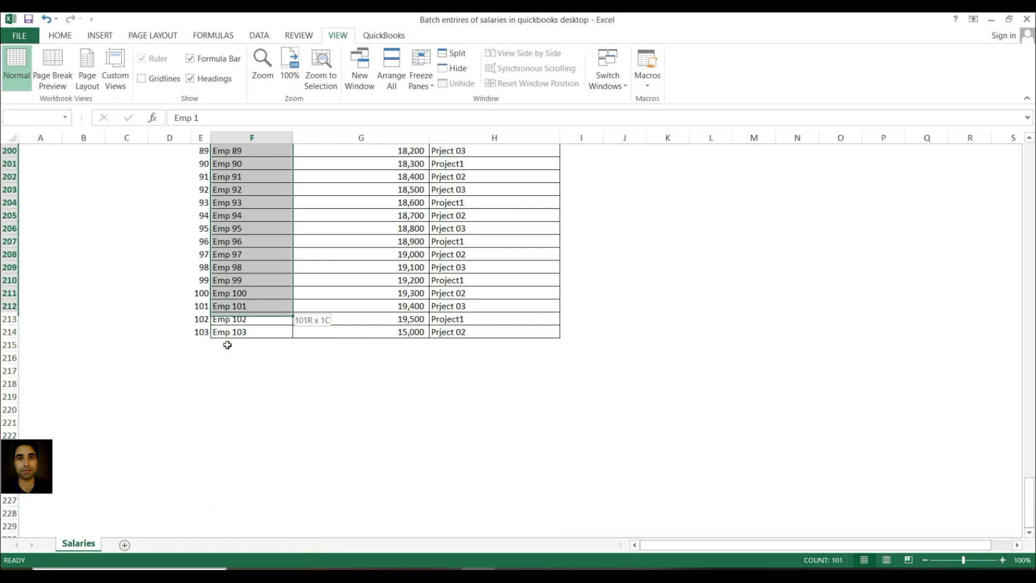
key("ctrl+c")
key("alt+Tab")
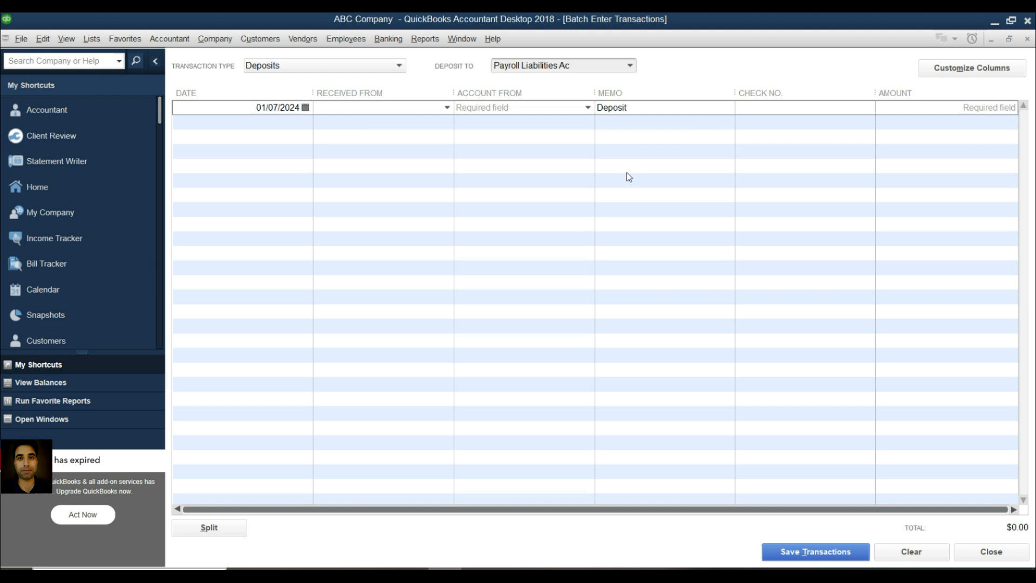
Paste the copied employee names into the Received From column of the deposit batch
left_click(968, 71)
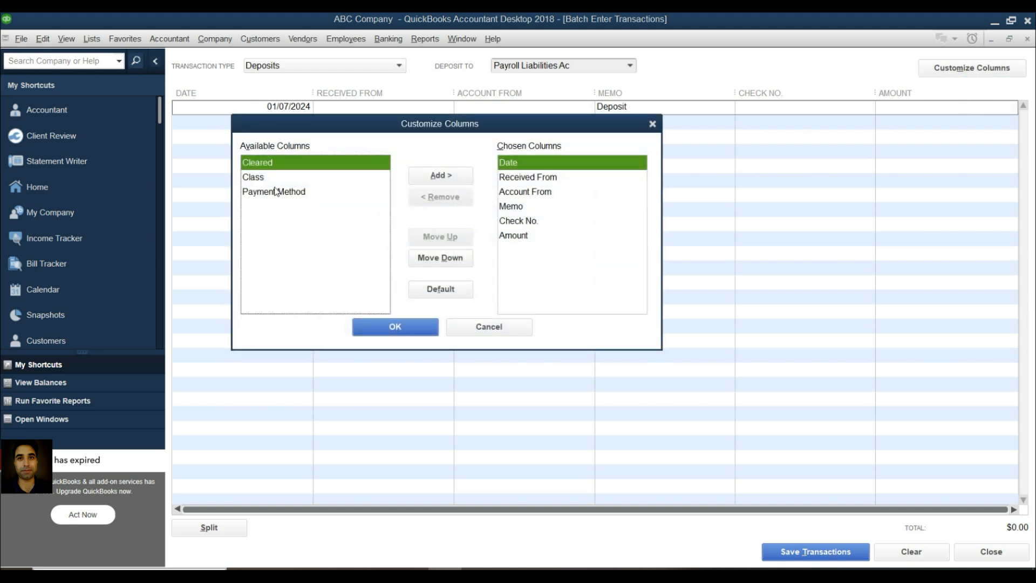
left_click(488, 327)
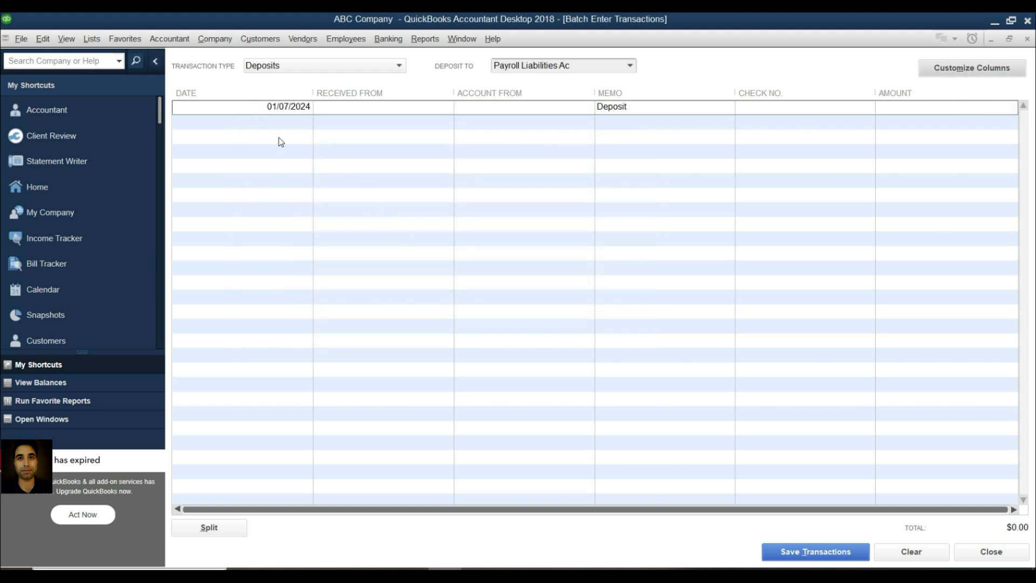
left_click(358, 111)
key("ctrl+v")
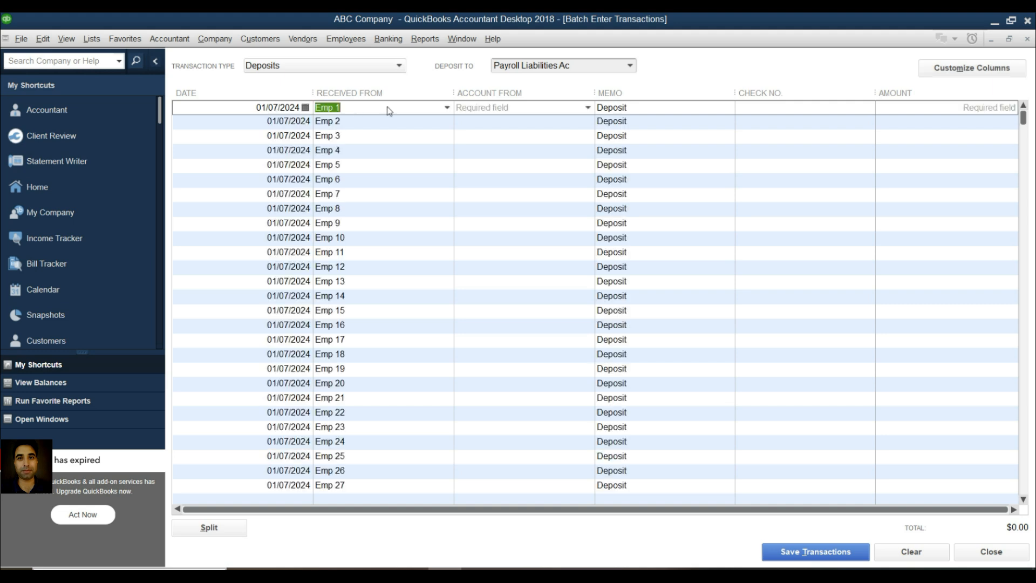
Date the first deposit 04/01/2025 and copy that date down to every row
key("shift+Tab")
key("Delete")
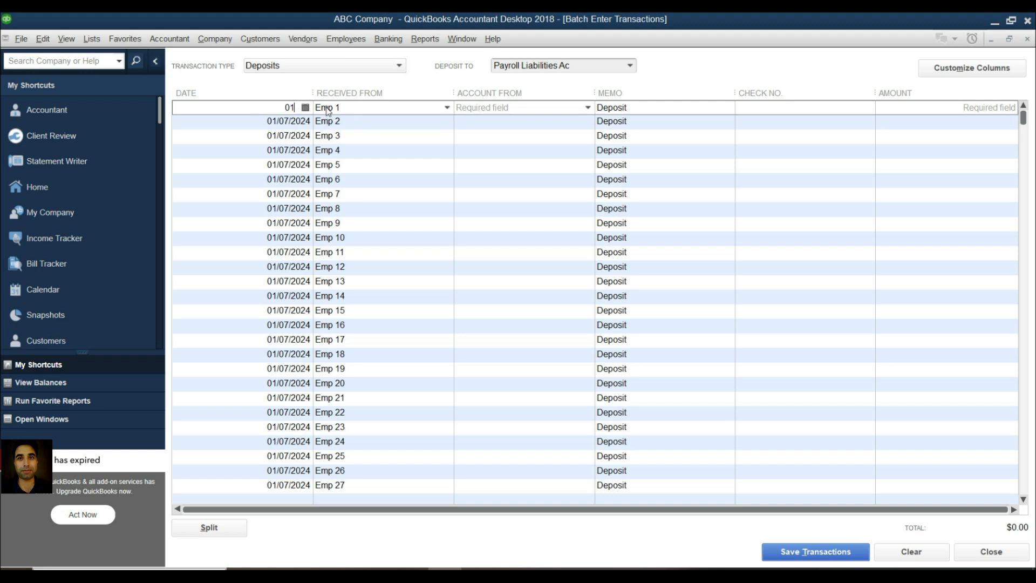
left_click(305, 108)
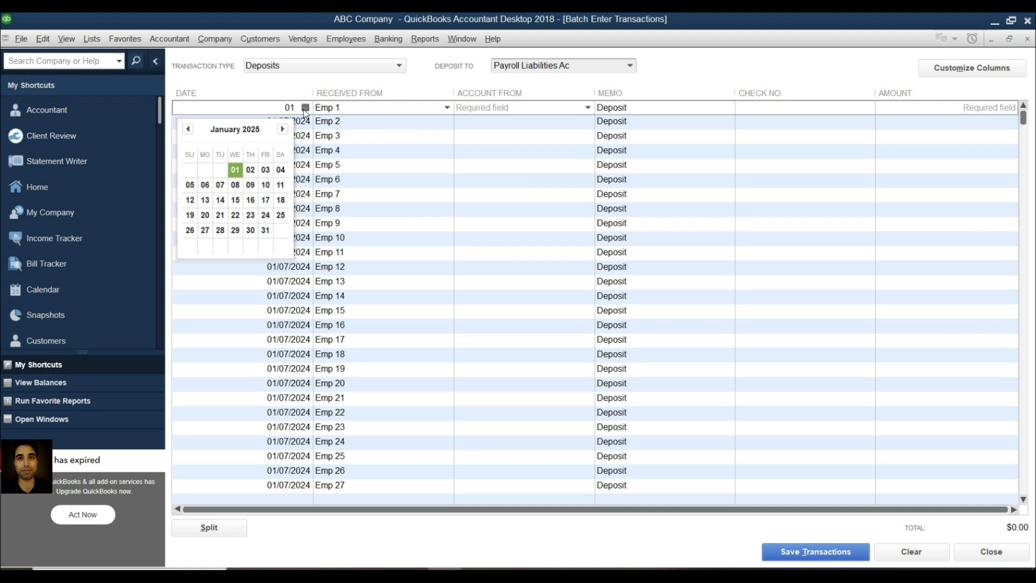
left_click(280, 169)
right_click(256, 106)
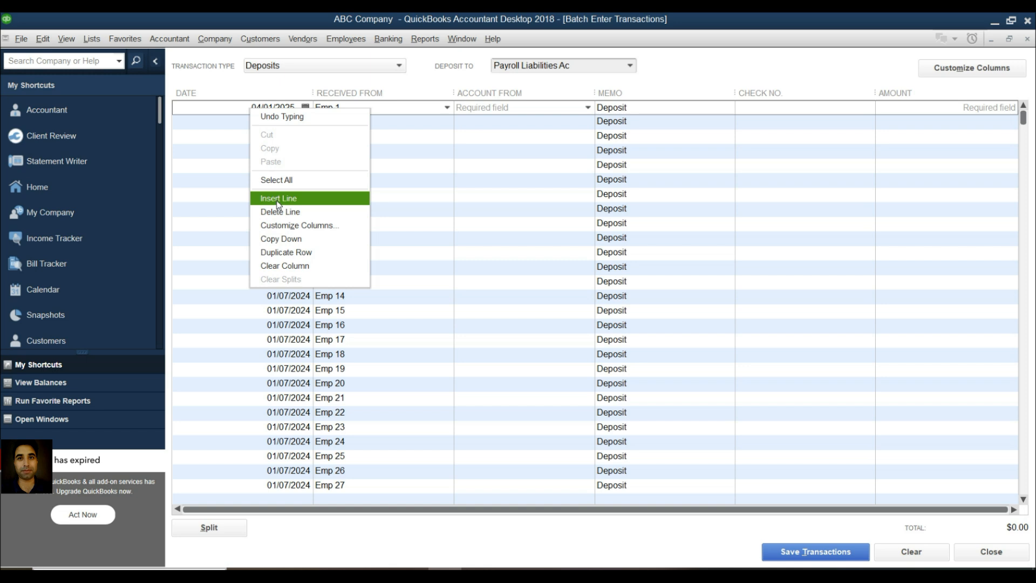
left_click(289, 239)
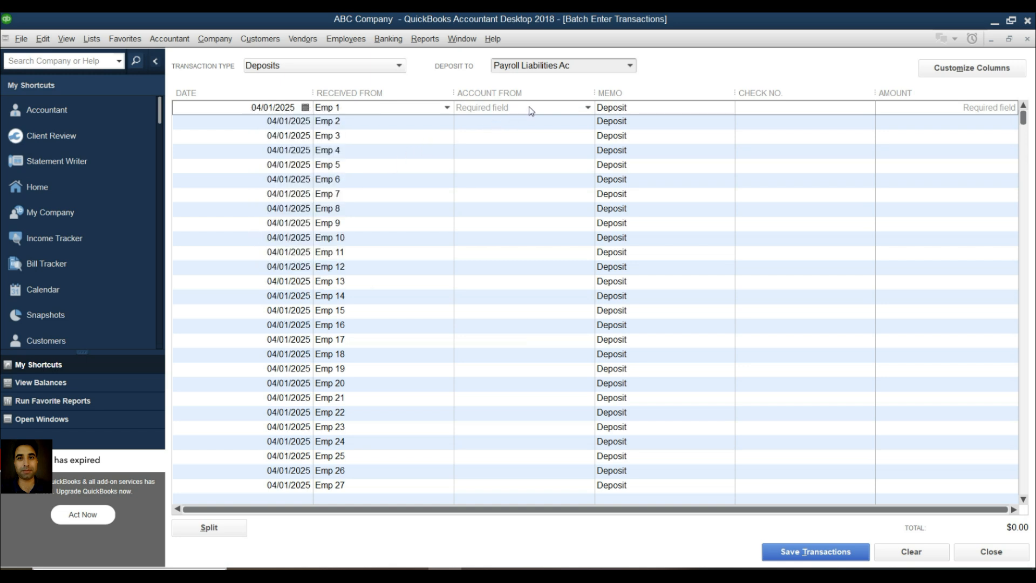
Set Account From to the bank account and copy it and memo 'Payment of Dec Salary' down
left_click(588, 108)
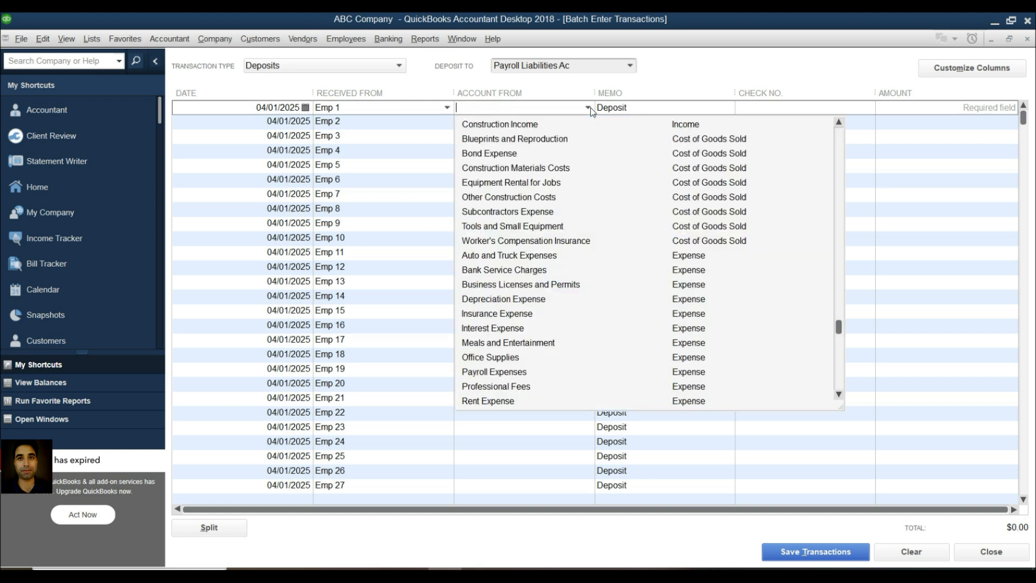
type("Bank Account #1232596")
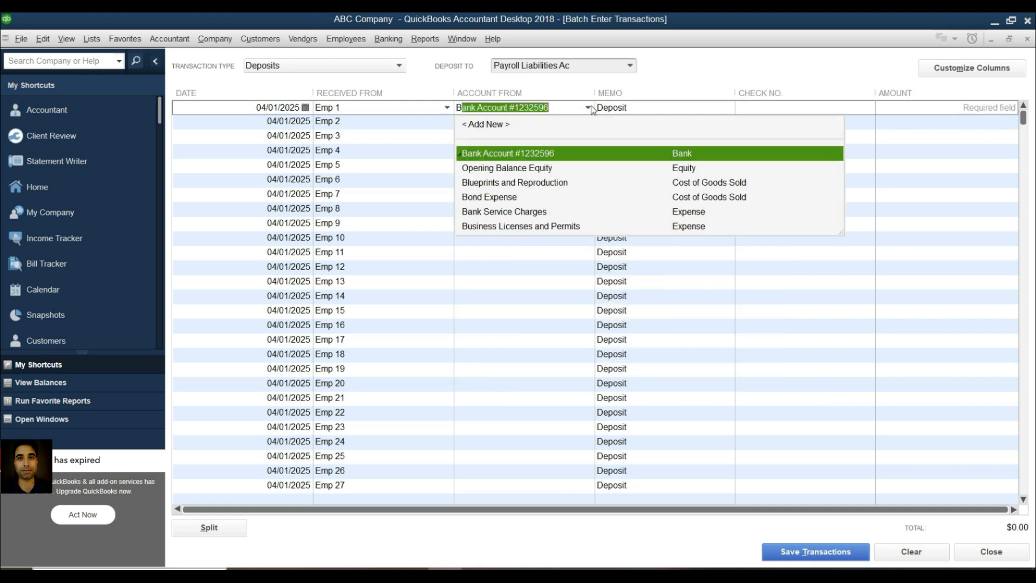
left_click(514, 153)
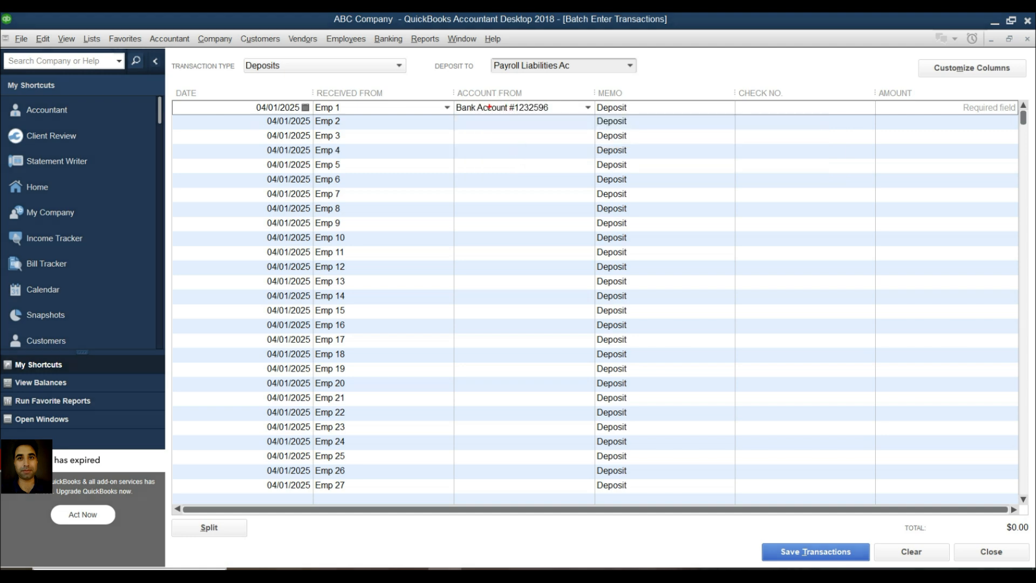
mouse_move(447, 97)
left_mouse_down()
mouse_move(521, 136)
mouse_move(589, 124)
left_mouse_up()
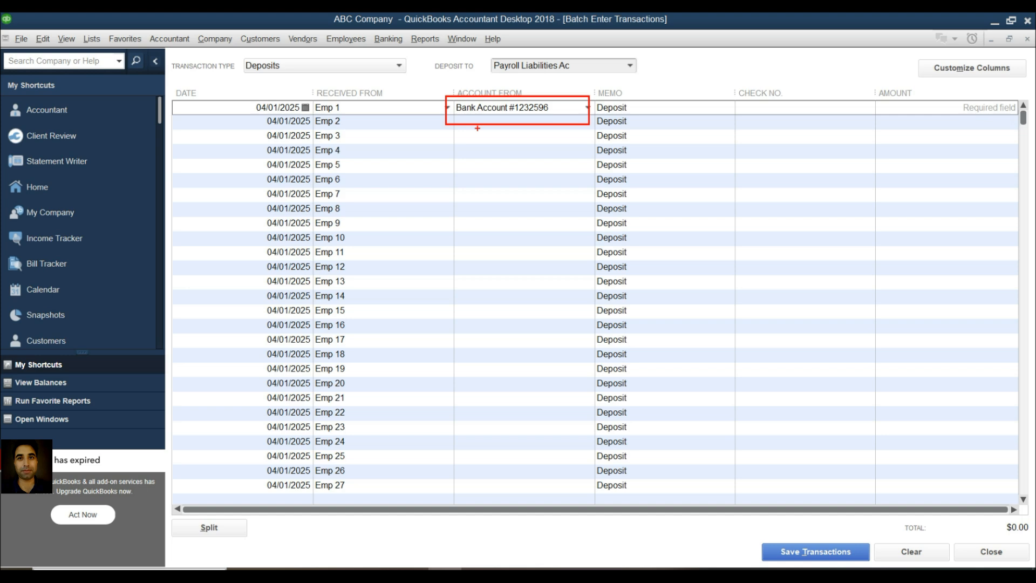
key("Escape")
mouse_move(475, 47)
left_mouse_down()
mouse_move(486, 78)
mouse_move(656, 85)
left_mouse_up()
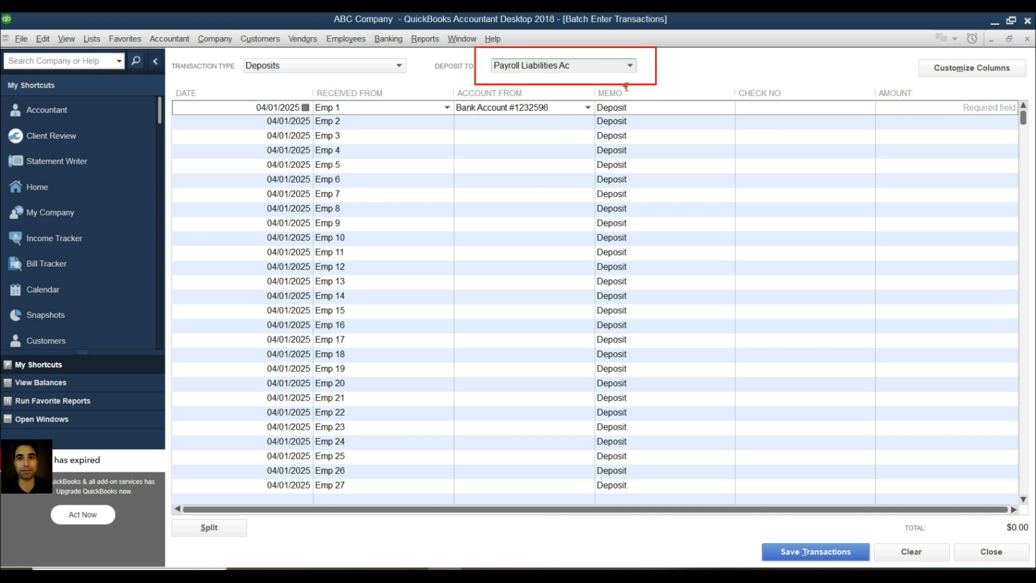
right_click(548, 107)
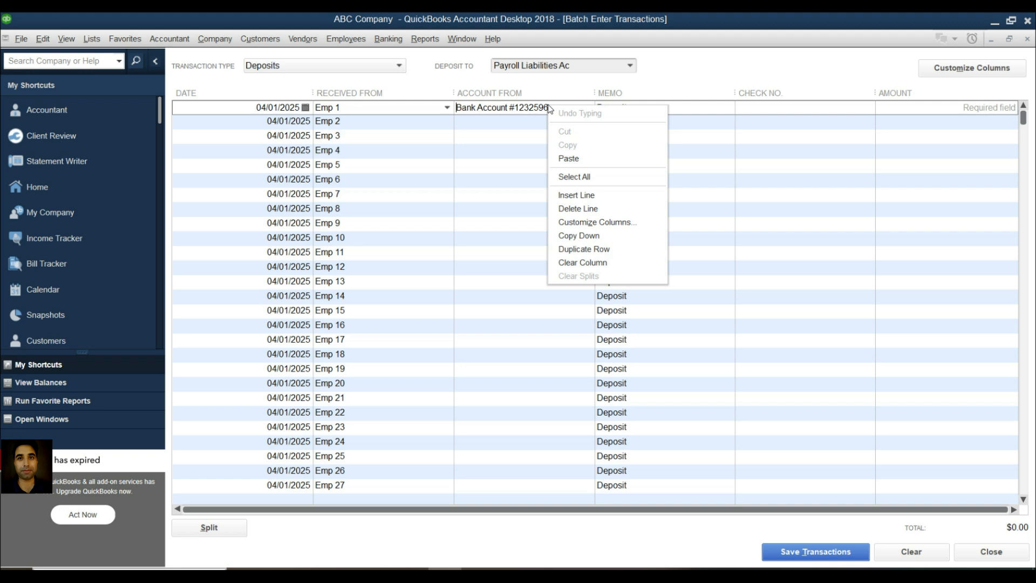
left_click(593, 236)
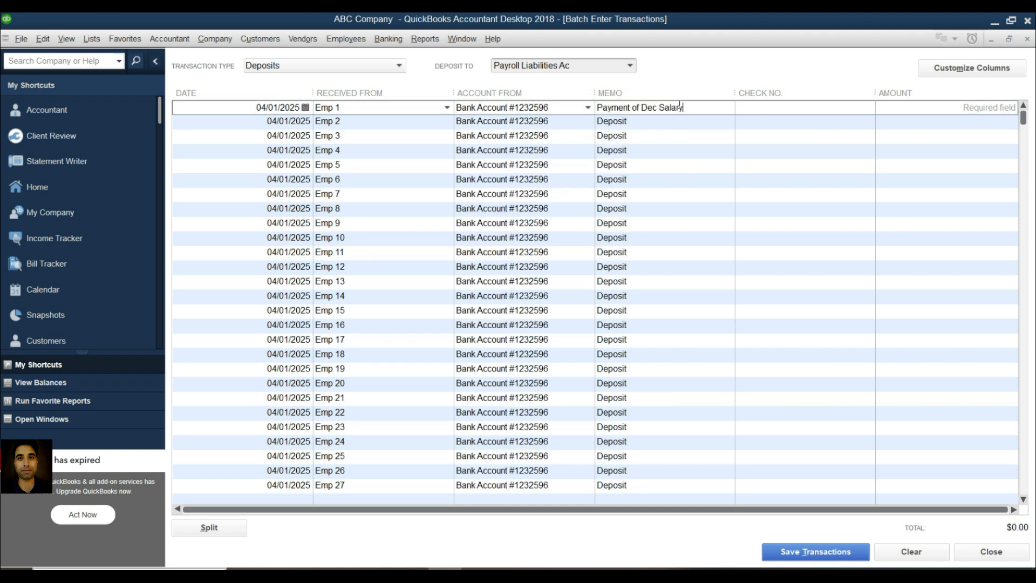
right_click(687, 107)
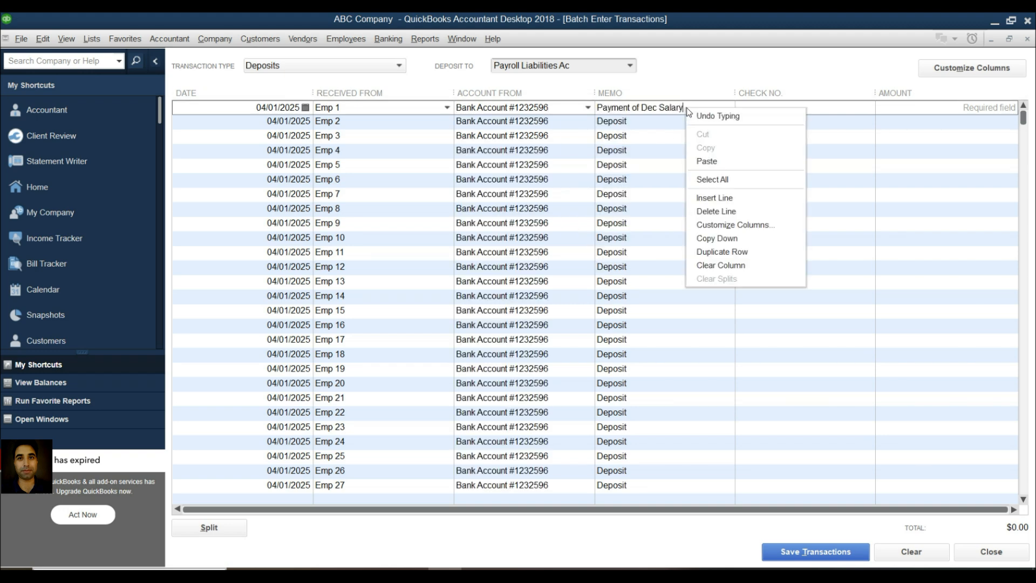
left_click(724, 241)
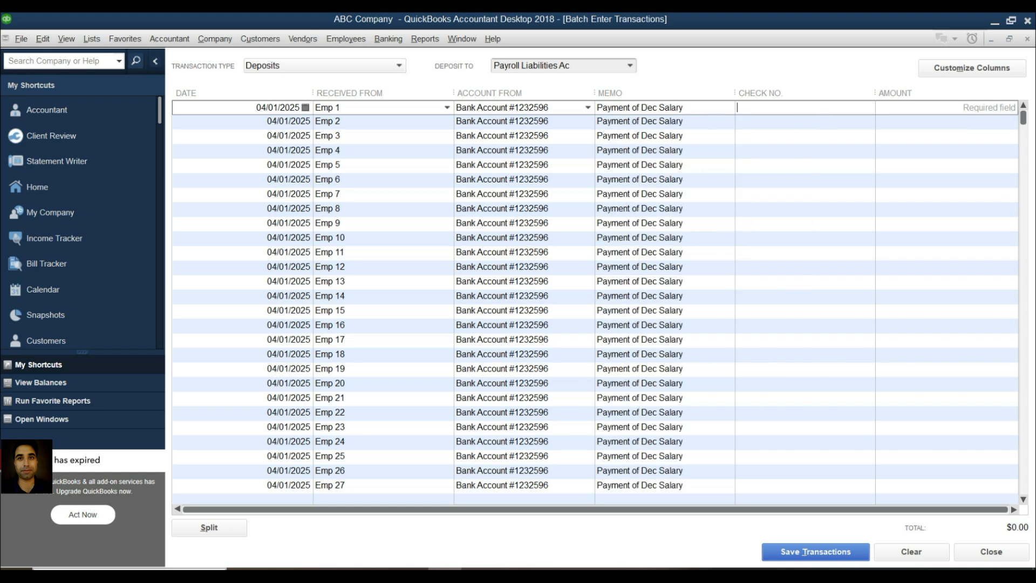
In Excel, shade the last salary cell (G214, 15,000) yellow
key("alt+Tab")
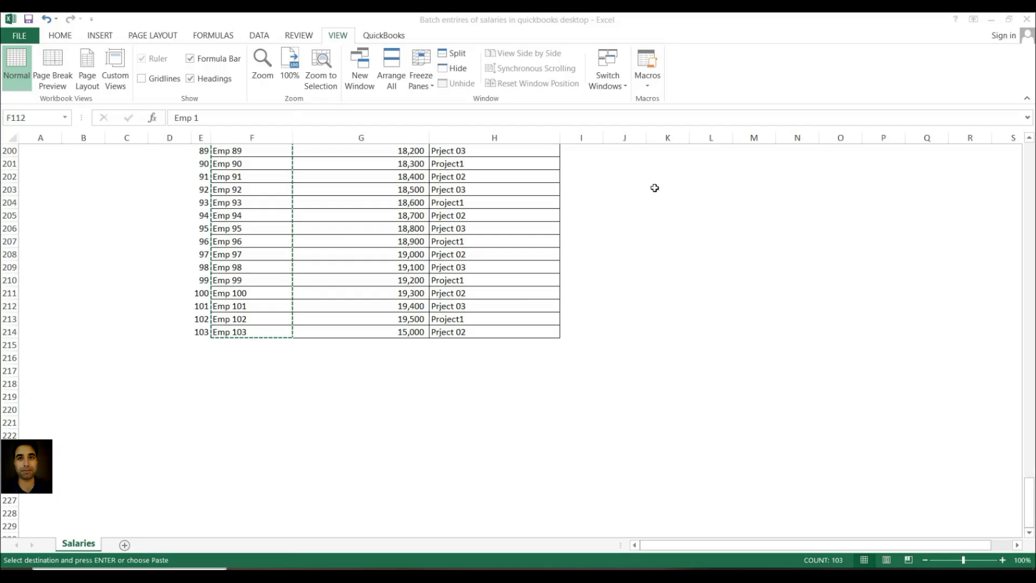
scroll(488, 256, "up", 16)
scroll(487, 257, "down", 19)
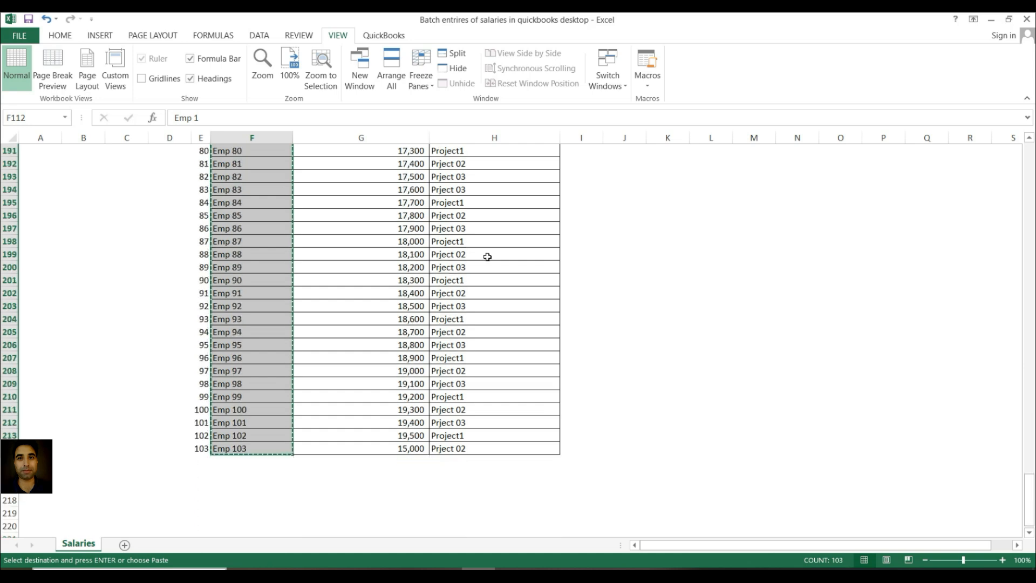
left_click(407, 216)
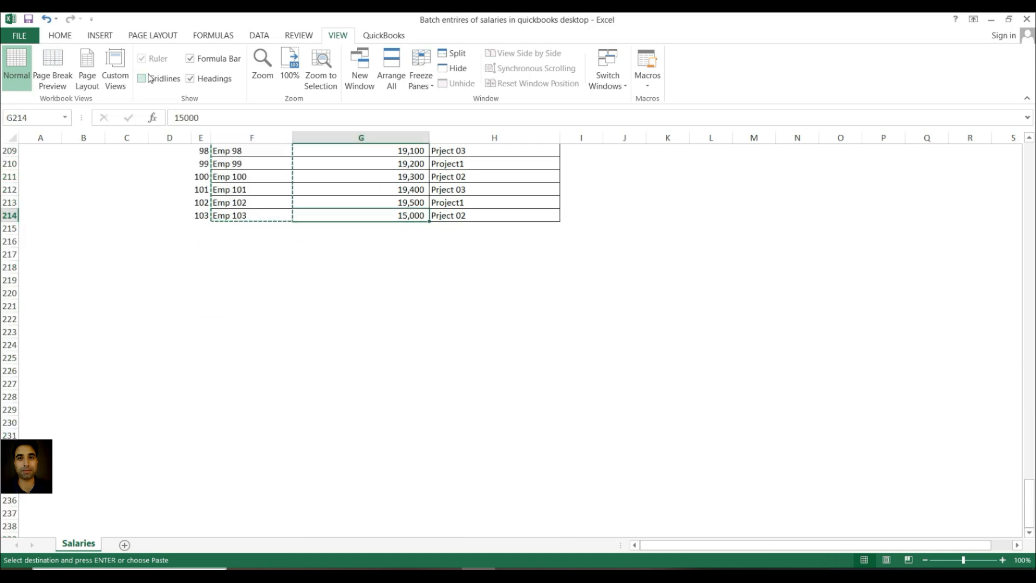
left_click(58, 35)
left_click(190, 78)
Copy the 103 salary amounts G112:G214 and return to the first Amount cell in QuickBooks
scroll(422, 253, "up", 20)
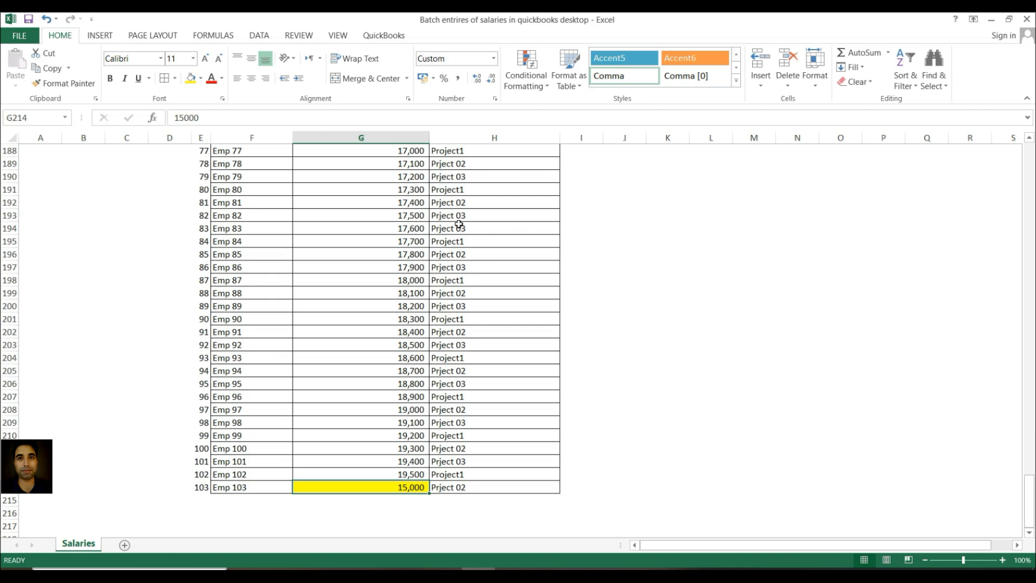
left_click_drag(414, 221, 394, 510)
key("ctrl+c")
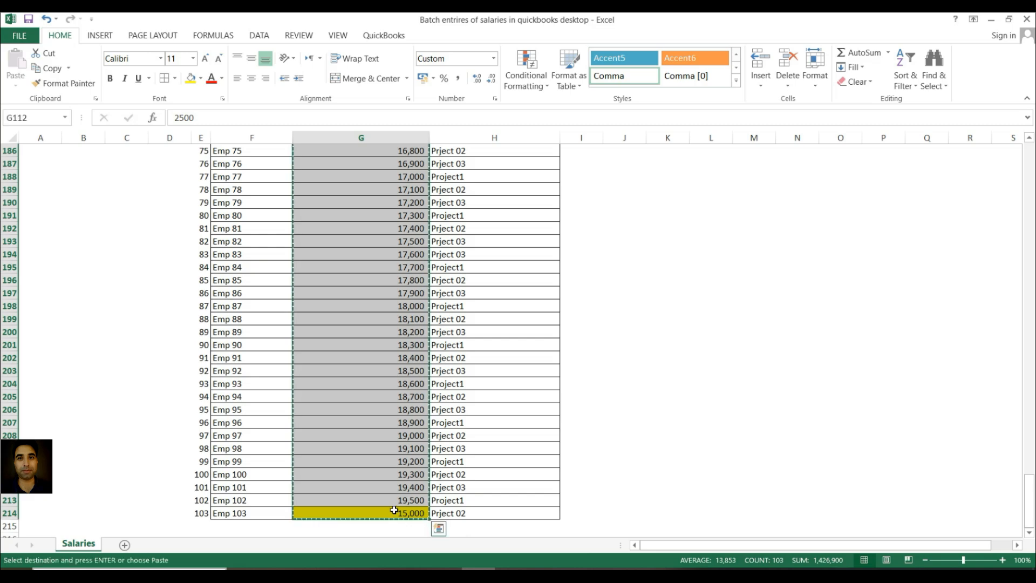
key("alt+Tab")
left_click(928, 105)
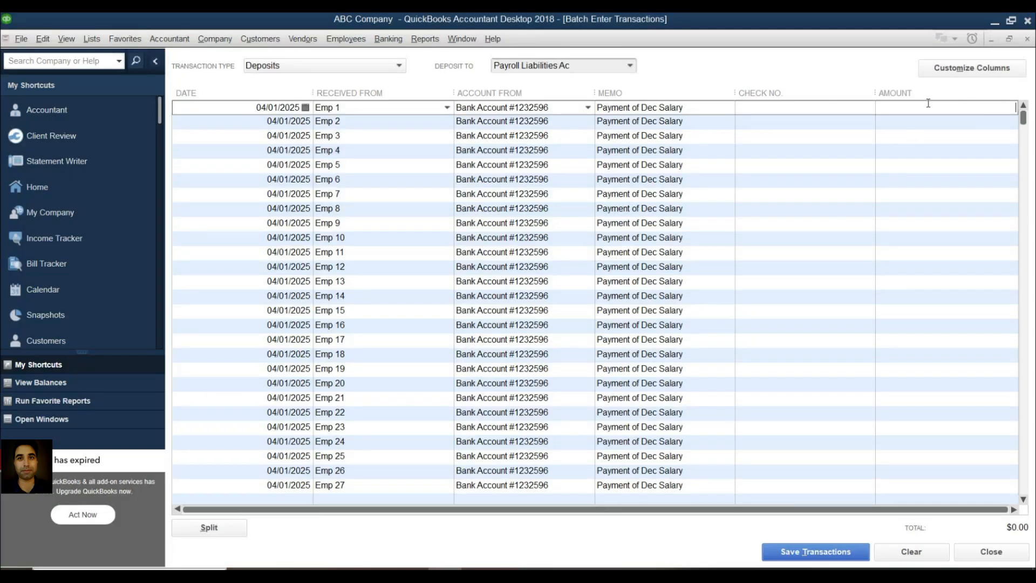
Paste the salaries, save the $1,426,900.00 deposit batch to Payroll Liabilities Ac, and close the window
key("ctrl+v")
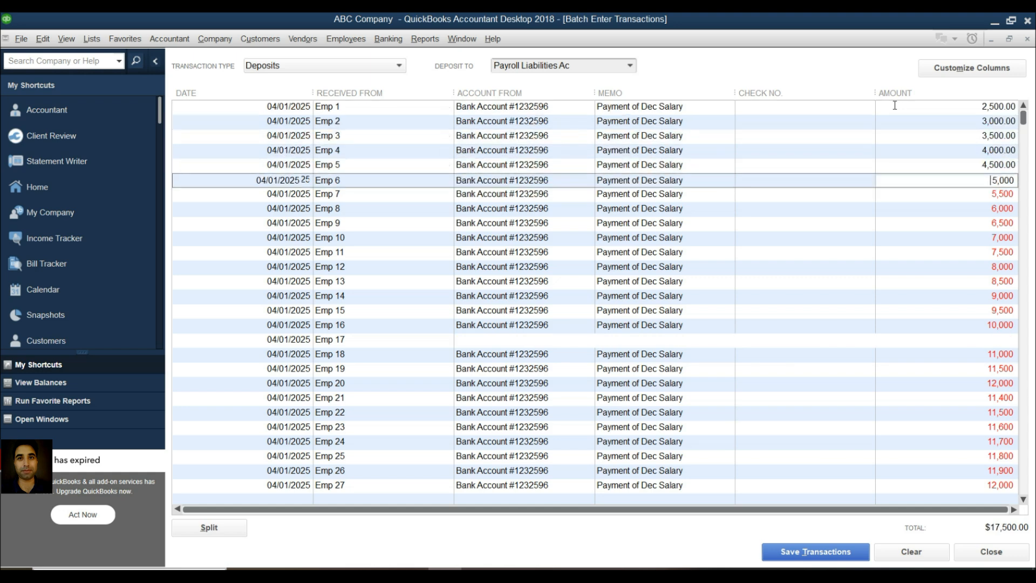
left_click(818, 546)
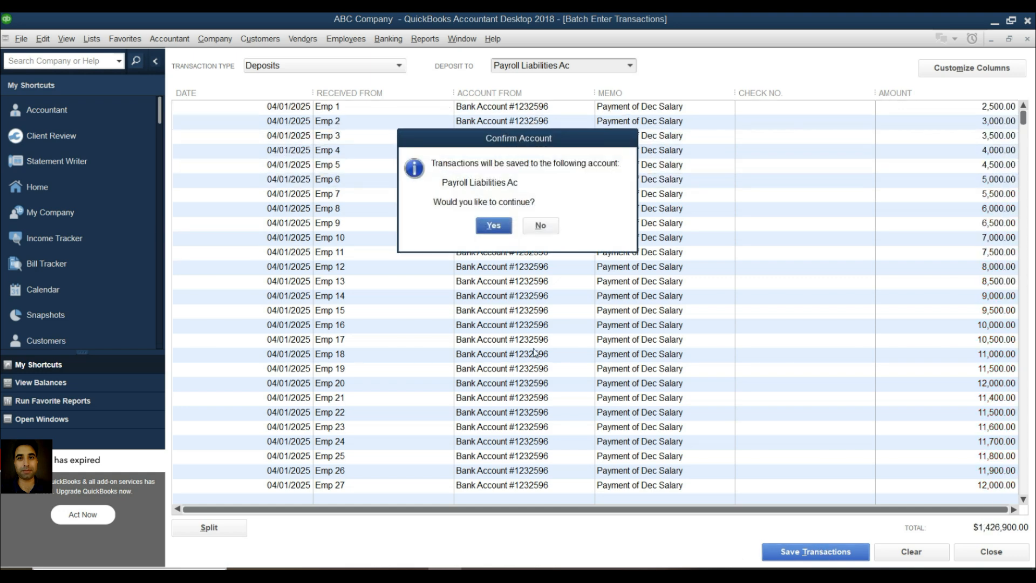
left_click(498, 226)
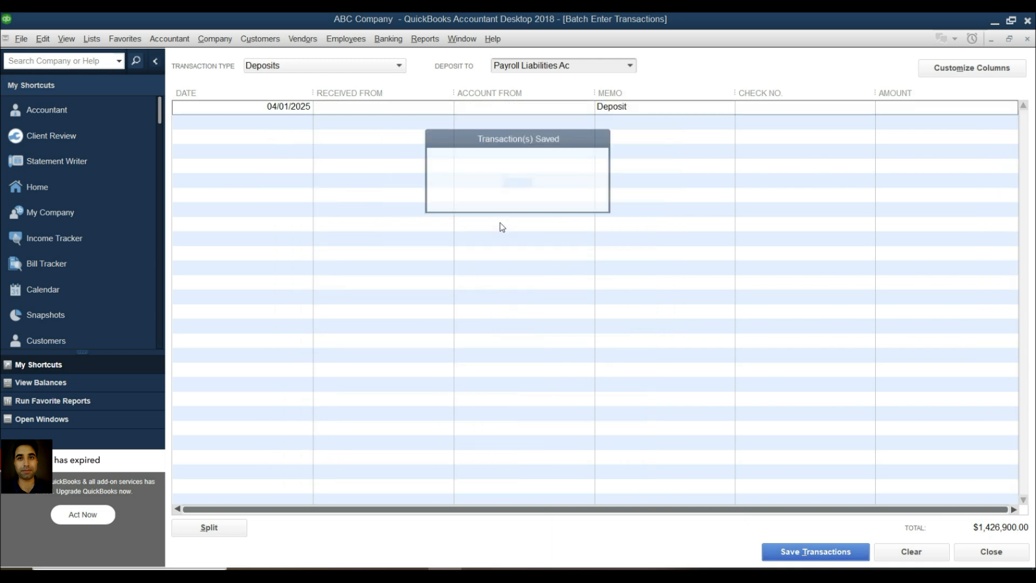
left_click(519, 188)
left_click(1027, 39)
left_click(367, 196)
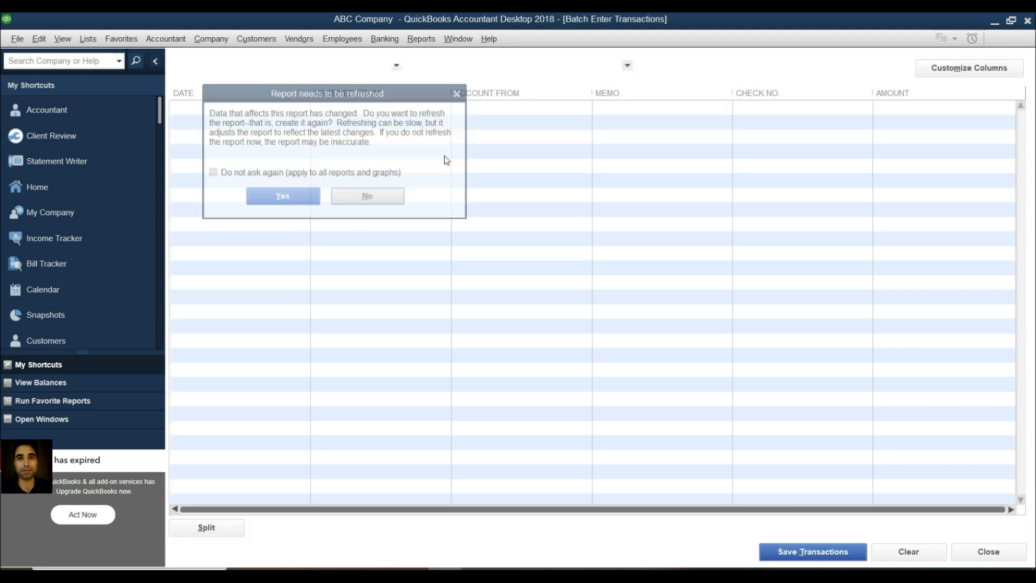
Close the Profit & Loss without memorizing and open the Payroll Liabilities Ac QuickReport
left_click(1027, 39)
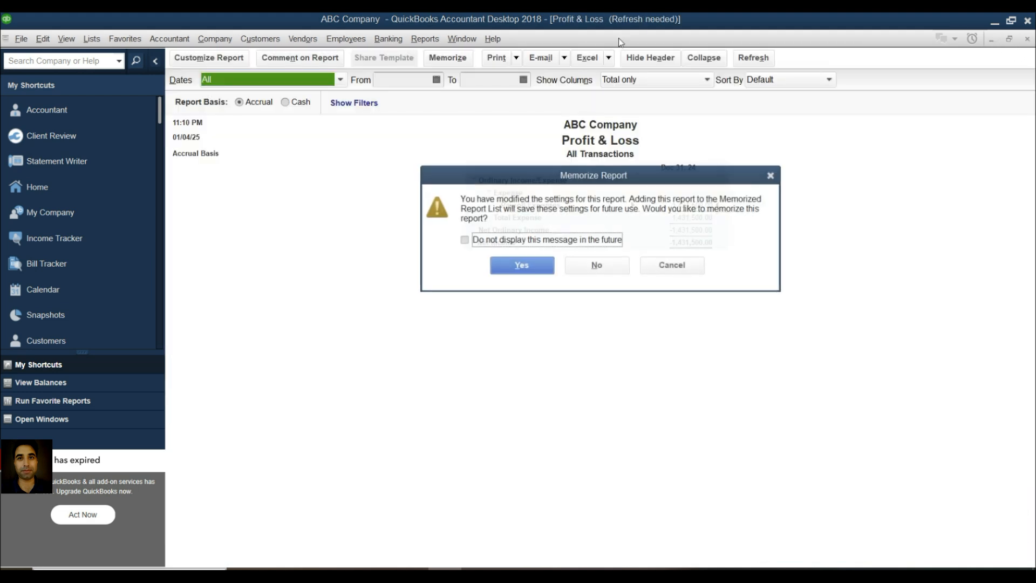
left_click(592, 266)
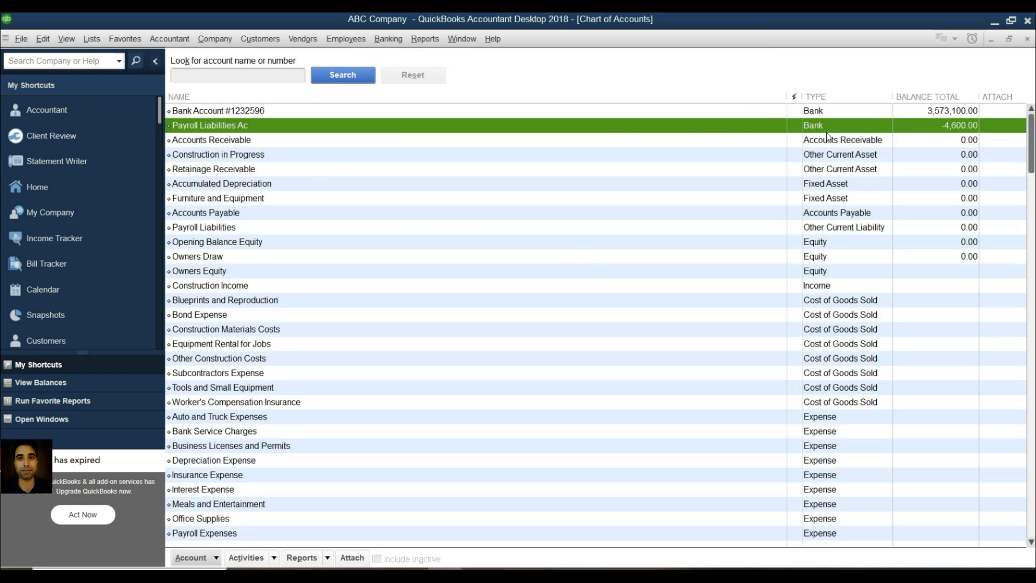
right_click(285, 126)
left_click(366, 368)
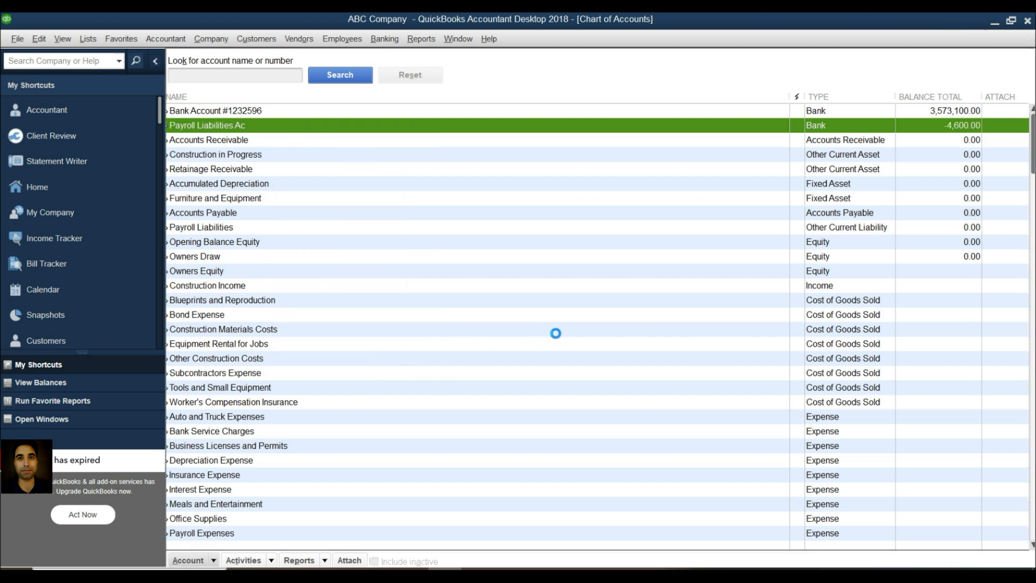
Check the QuickReport's -4,600.00 total, then switch back to the Excel salary sheet
scroll(700, 320, "down", 20)
scroll(696, 322, "down", 18)
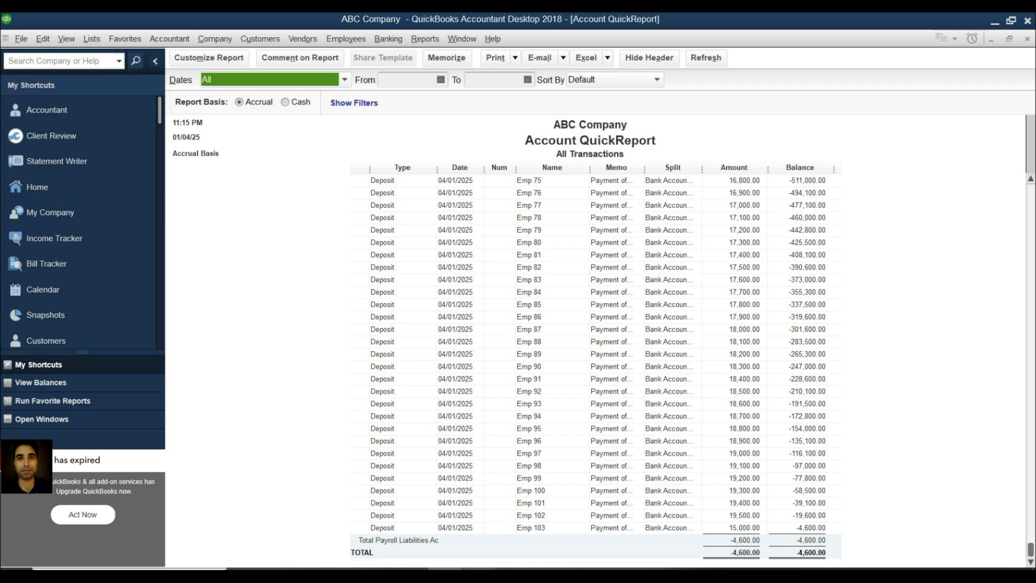
key("alt+Tab")
scroll(485, 372, "up", 16)
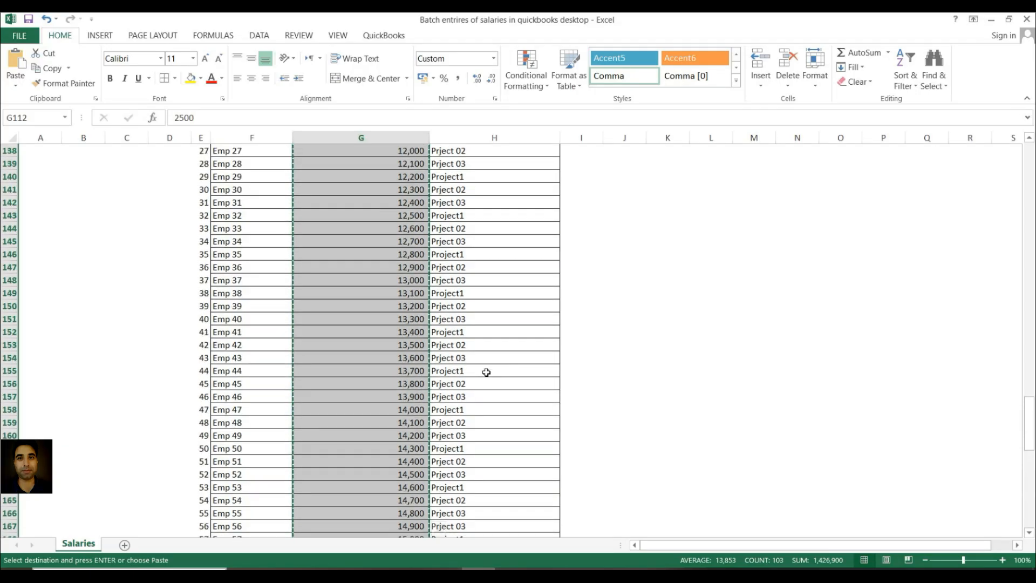
Shade Emp 103's 19,600 salary cell (G106) yellow
scroll(487, 372, "up", 18)
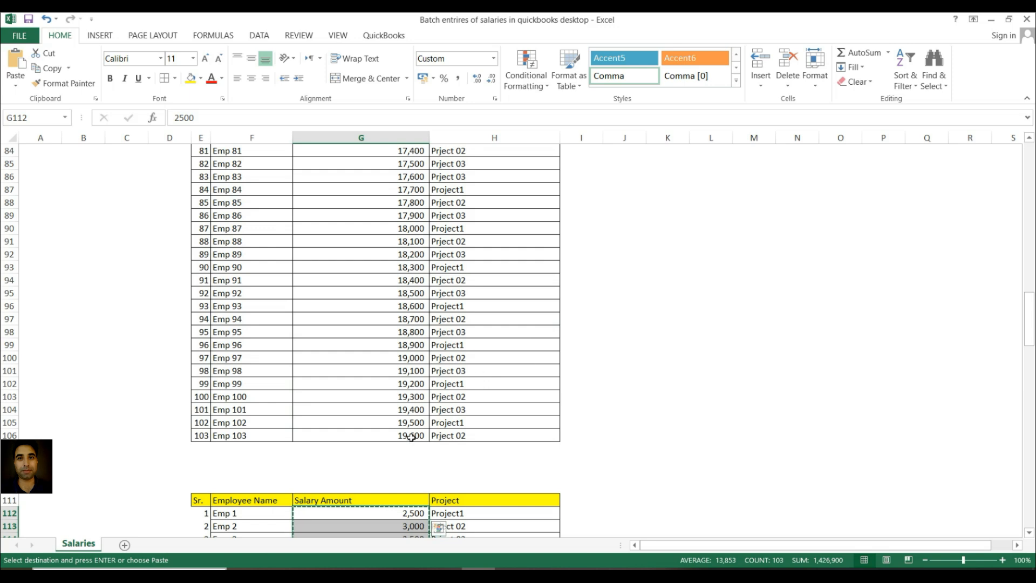
left_click(412, 437)
left_click(190, 78)
Select the matching 15,000 amount at G214 for comparison, then return to the QuickReport
scroll(613, 405, "down", 17)
scroll(613, 405, "down", 20)
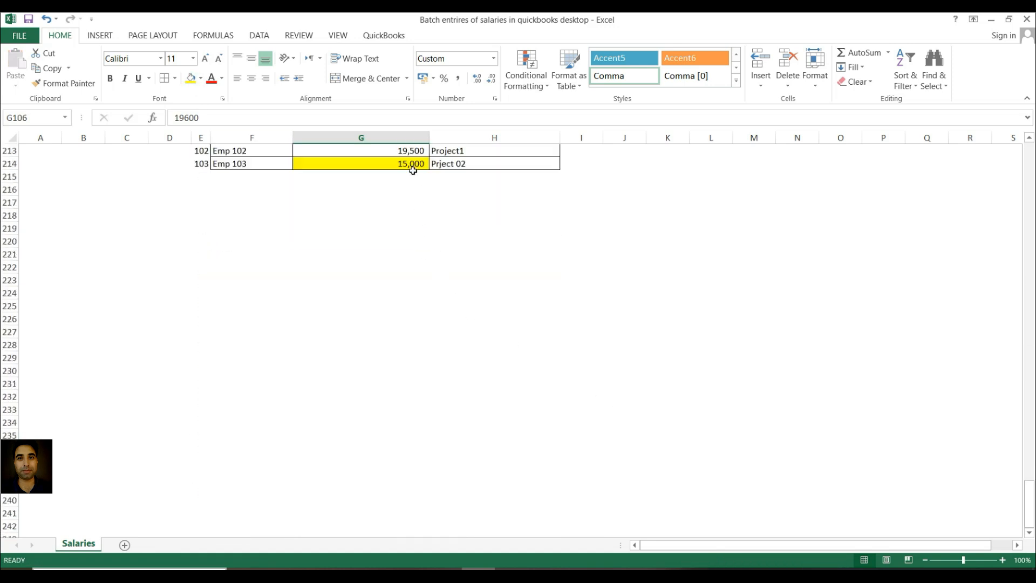
left_click(413, 172)
left_click(400, 164)
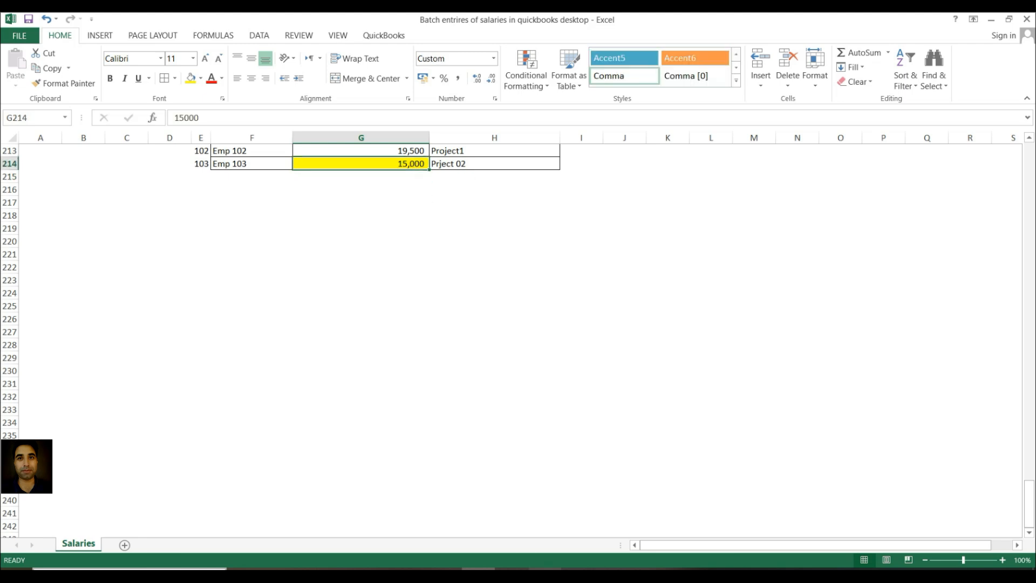
left_click(445, 575)
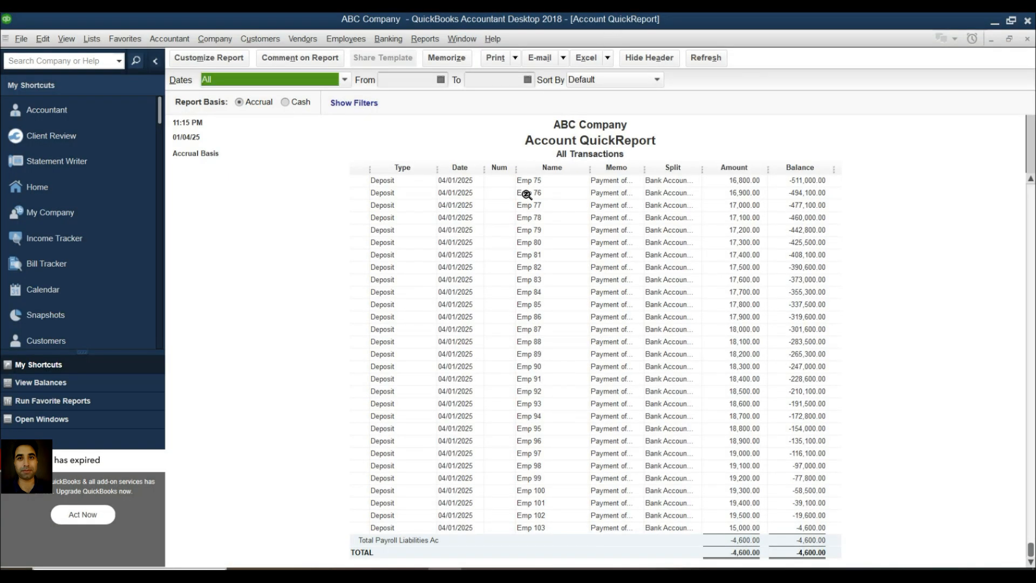
Run the standard Profit & Loss for All dates, showing 1,431,500.00 payroll expenses
left_click(1028, 39)
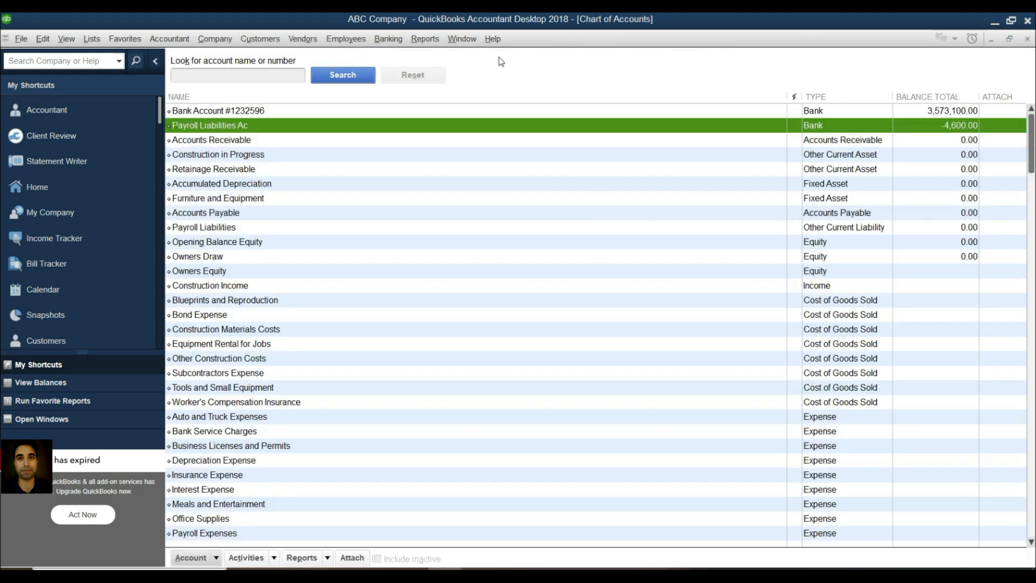
left_click(421, 38)
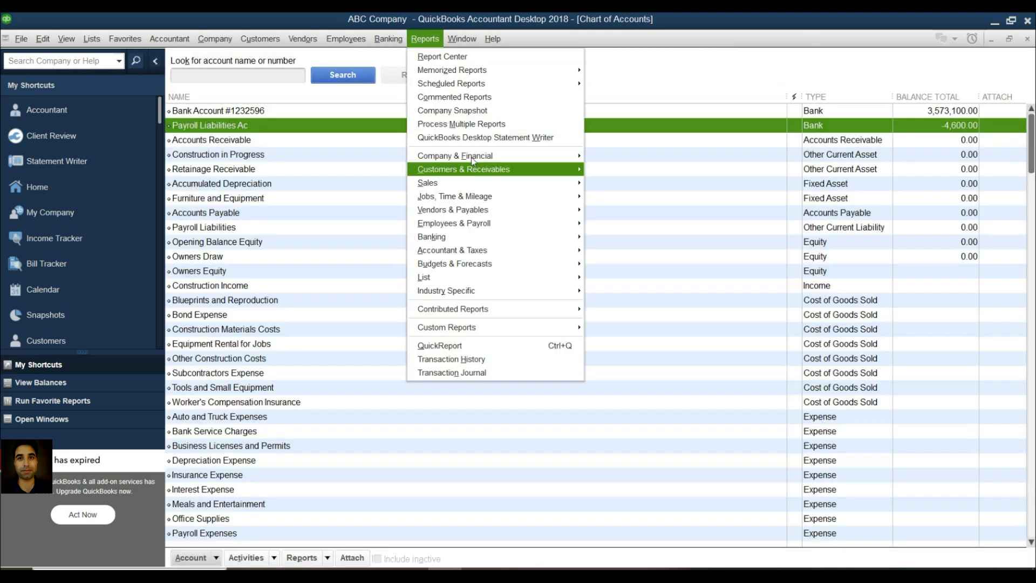
mouse_move(486, 156)
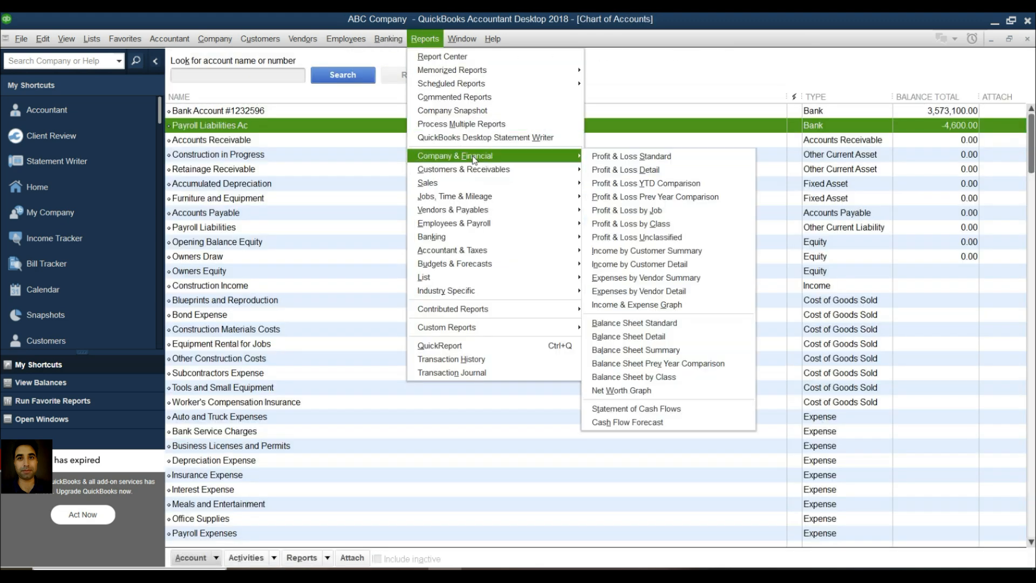
left_click(638, 157)
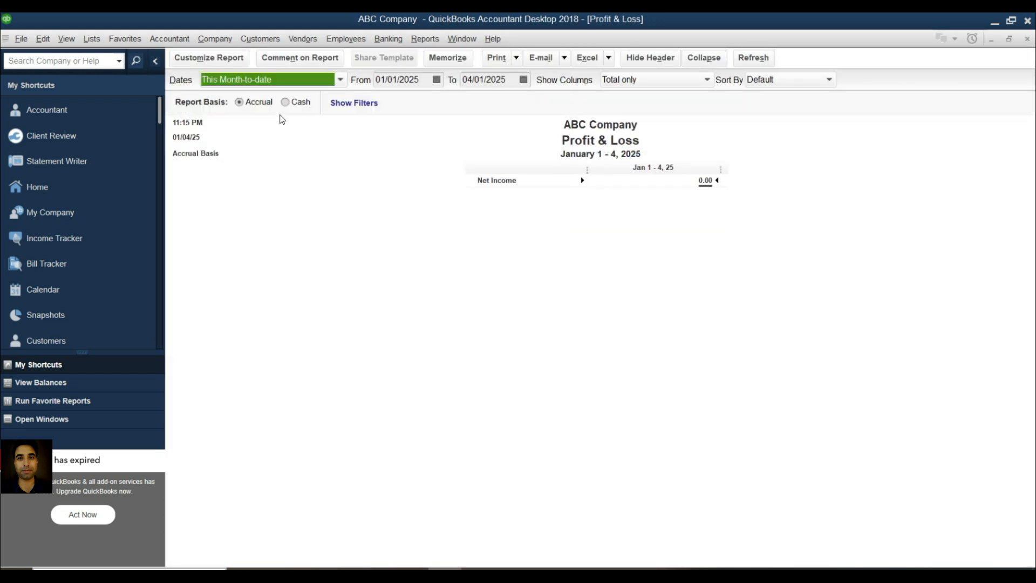
left_click(283, 79)
left_click(214, 96)
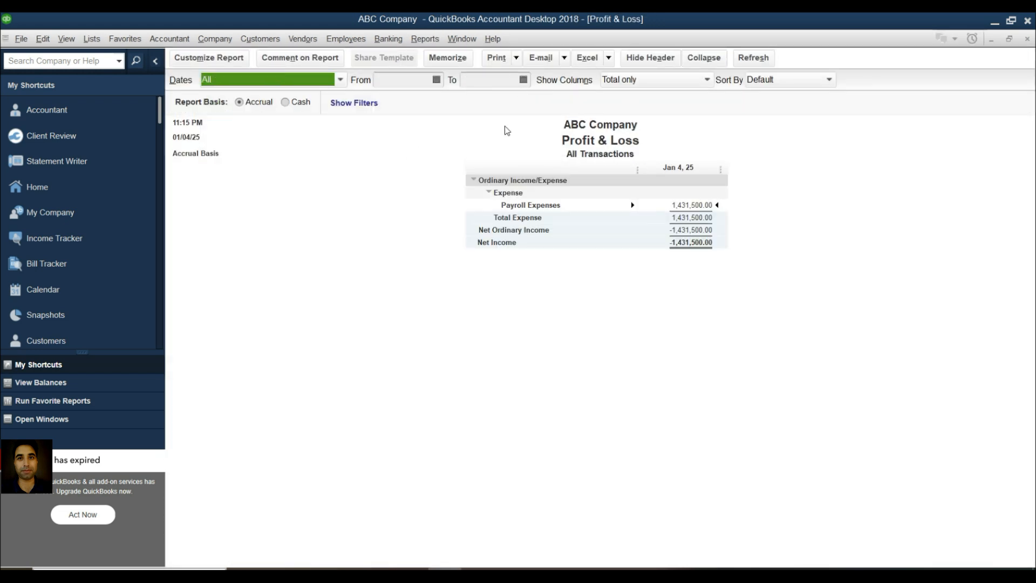
Run the standard Balance Sheet report as of January 4, 2025
left_click(434, 42)
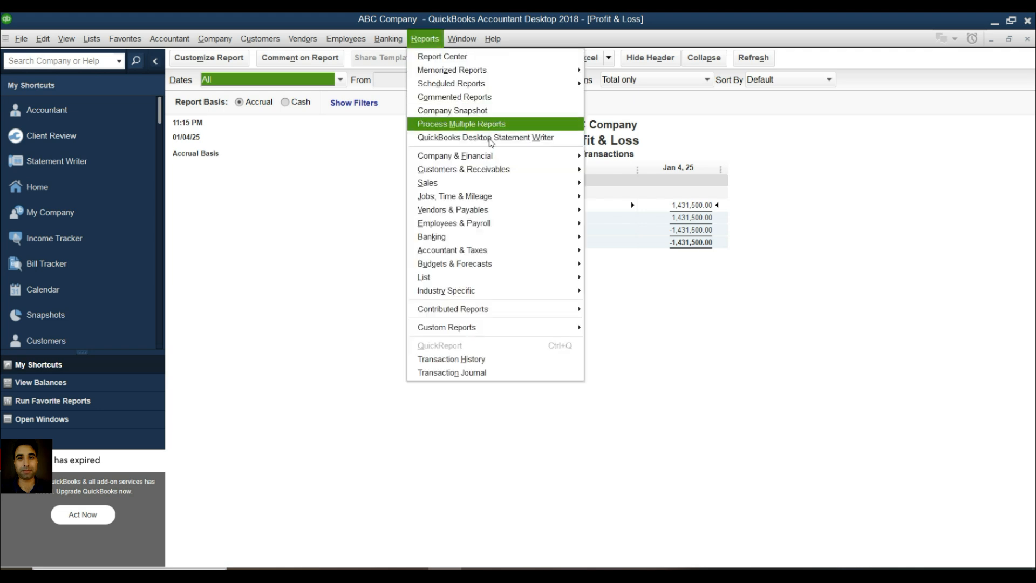
mouse_move(518, 156)
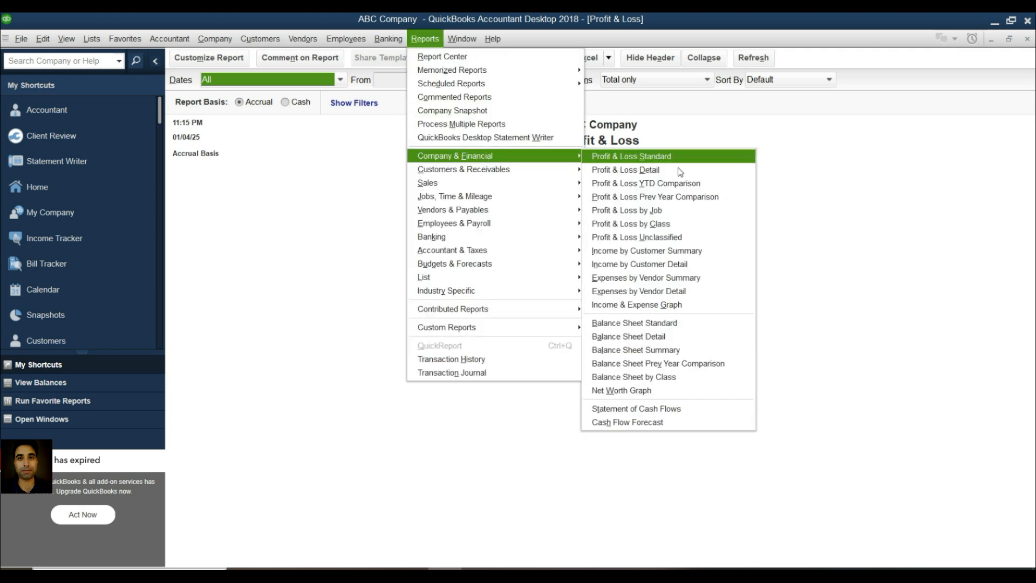
left_click(672, 324)
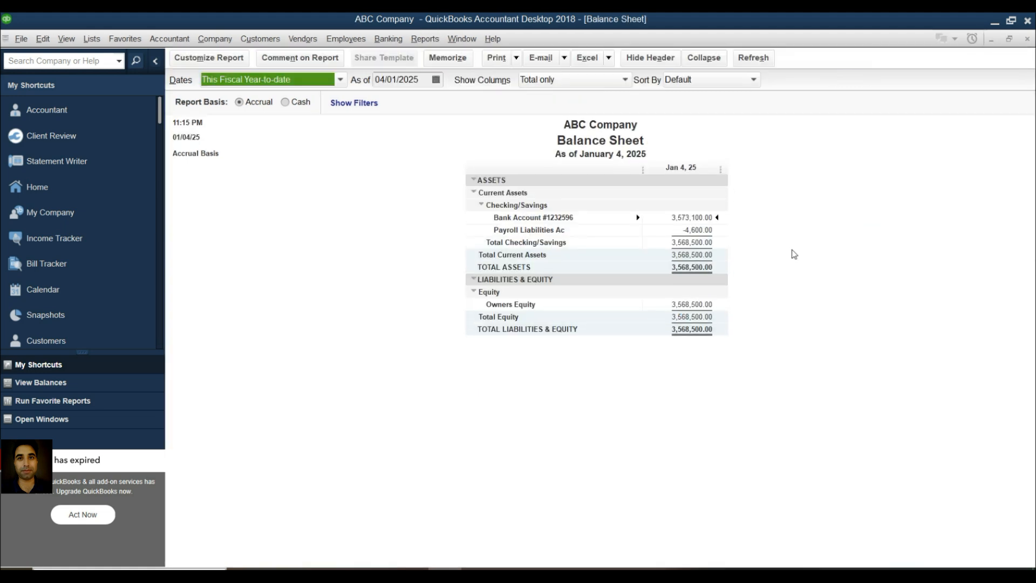
mouse_move(662, 205)
left_mouse_down()
mouse_move(672, 226)
mouse_move(741, 229)
left_mouse_up()
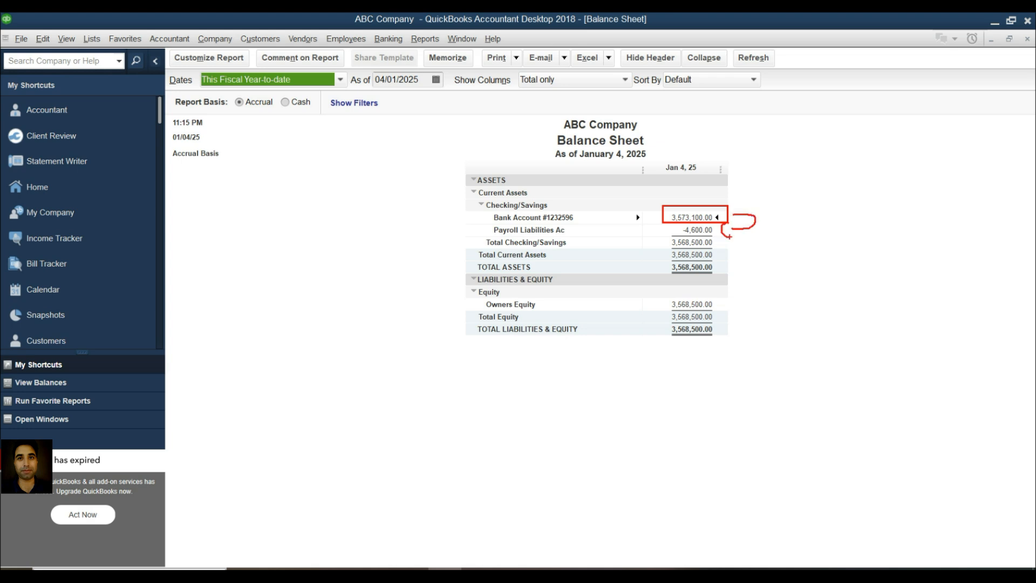
key("Escape")
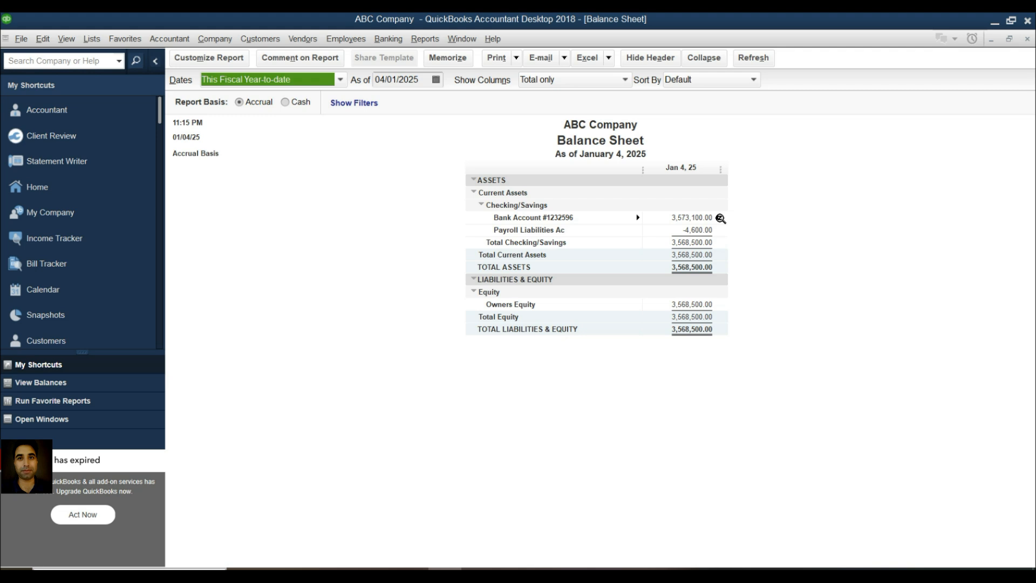
QuickZoom into Payroll Liabilities Ac, set All dates and Total By Employee, locating Emp 103 at -4,600.00
double_click(697, 231)
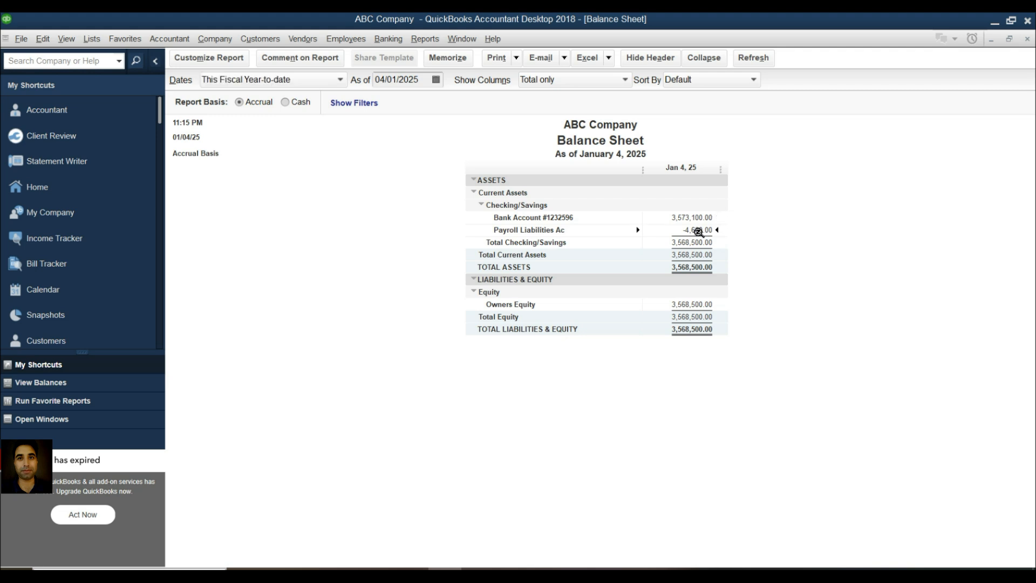
left_click(264, 81)
scroll(260, 216, "up", 5)
left_click(233, 99)
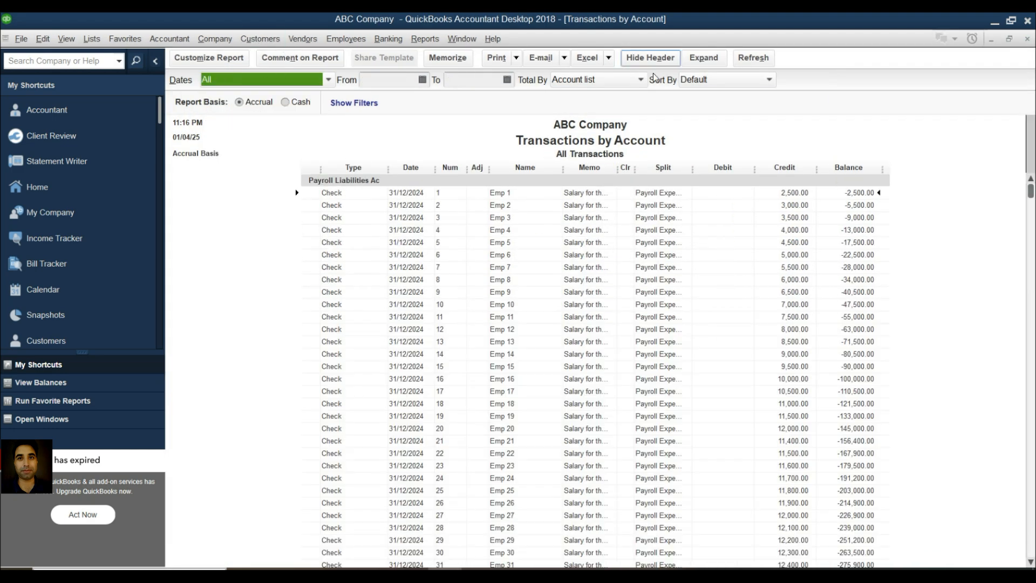
left_click(600, 81)
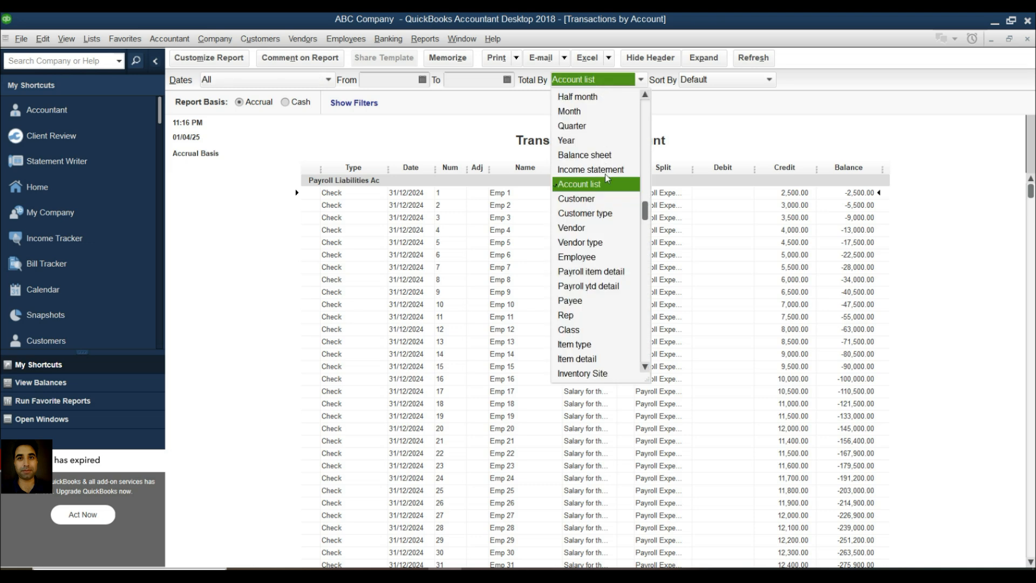
left_click(593, 258)
scroll(690, 279, "down", 7)
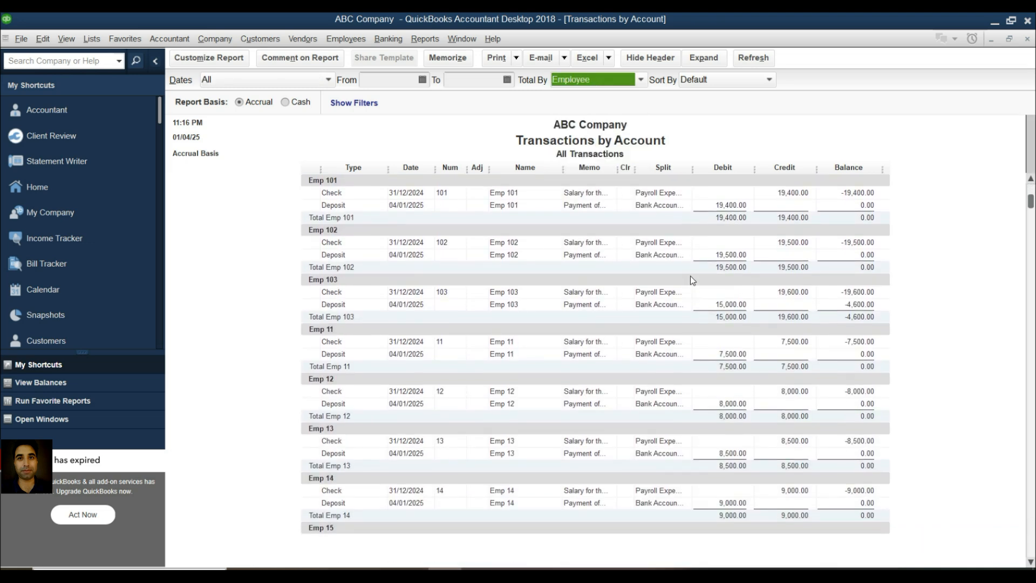
scroll(674, 257, "up", 2)
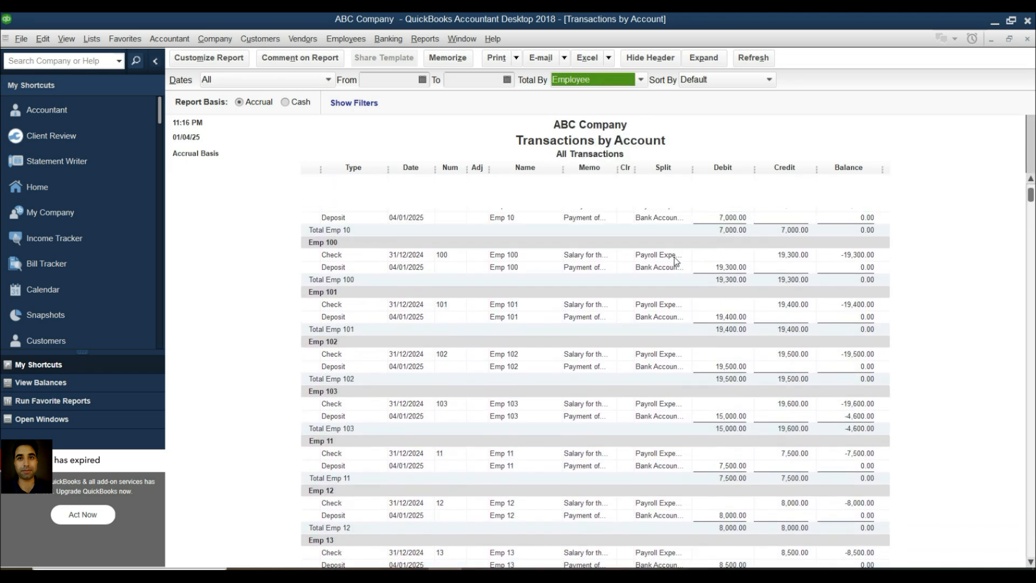